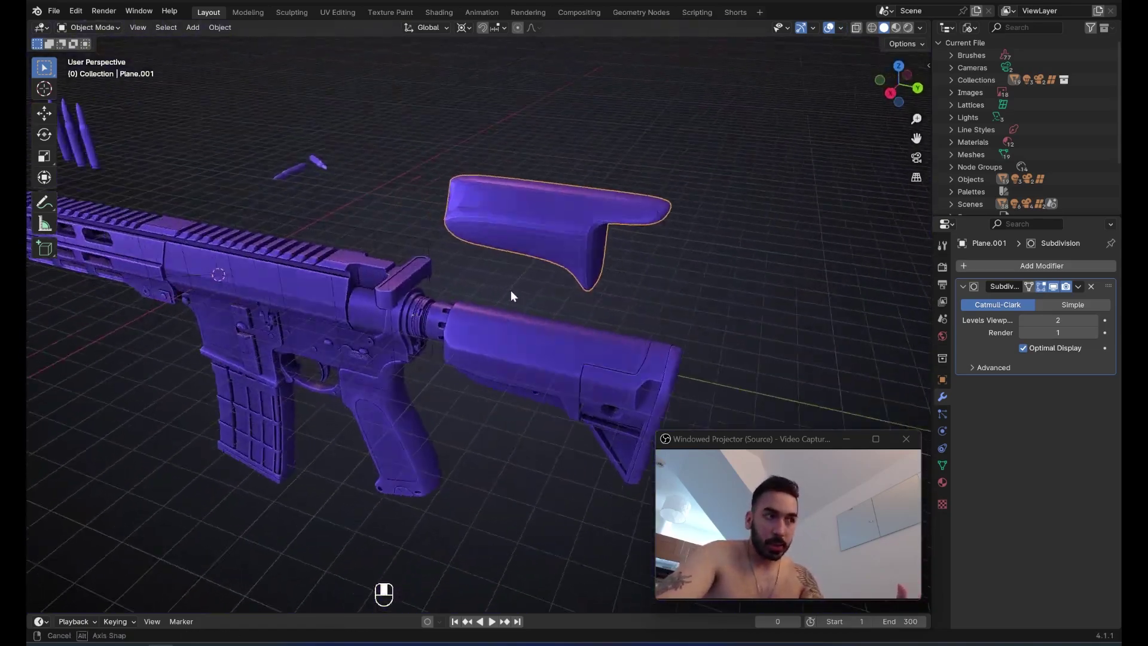
# - Examine the rifle's buttstock and the floating stock shell above it from several angles, including the buttstock's mesh in edit mode
pyautogui.scroll(3, 496, 185)
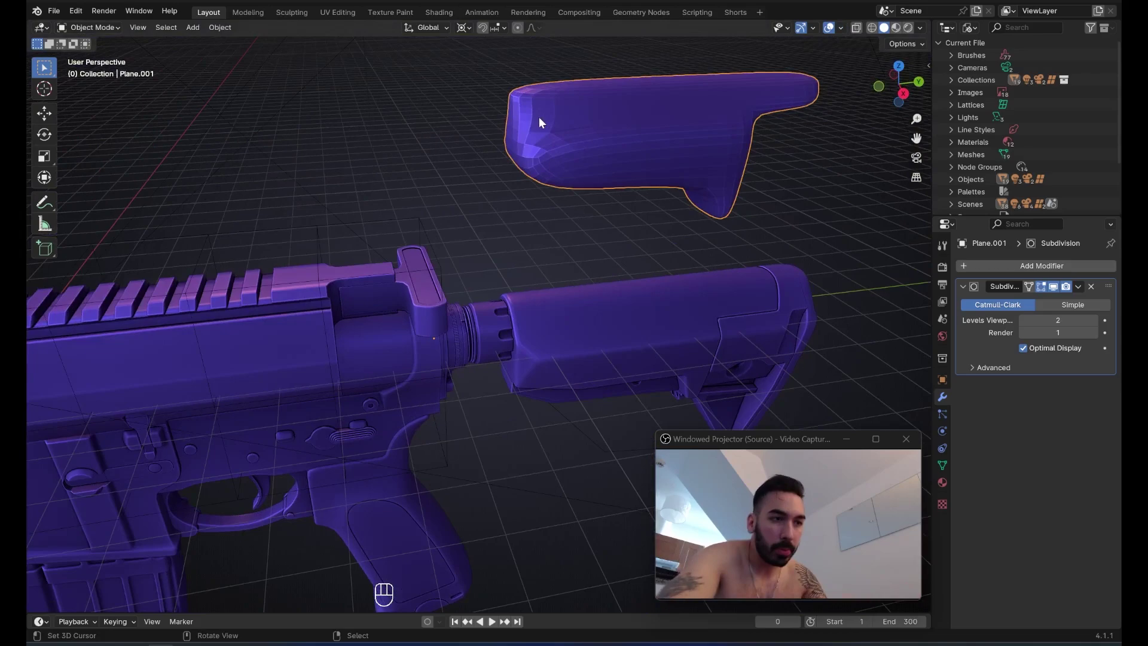
pyautogui.moveTo(555, 135); pyautogui.dragTo(554, 138, button='middle')
pyautogui.moveTo(643, 152); pyautogui.dragTo(639, 112, button='middle')
pyautogui.rightClick(593, 312)
pyautogui.press('Tab')
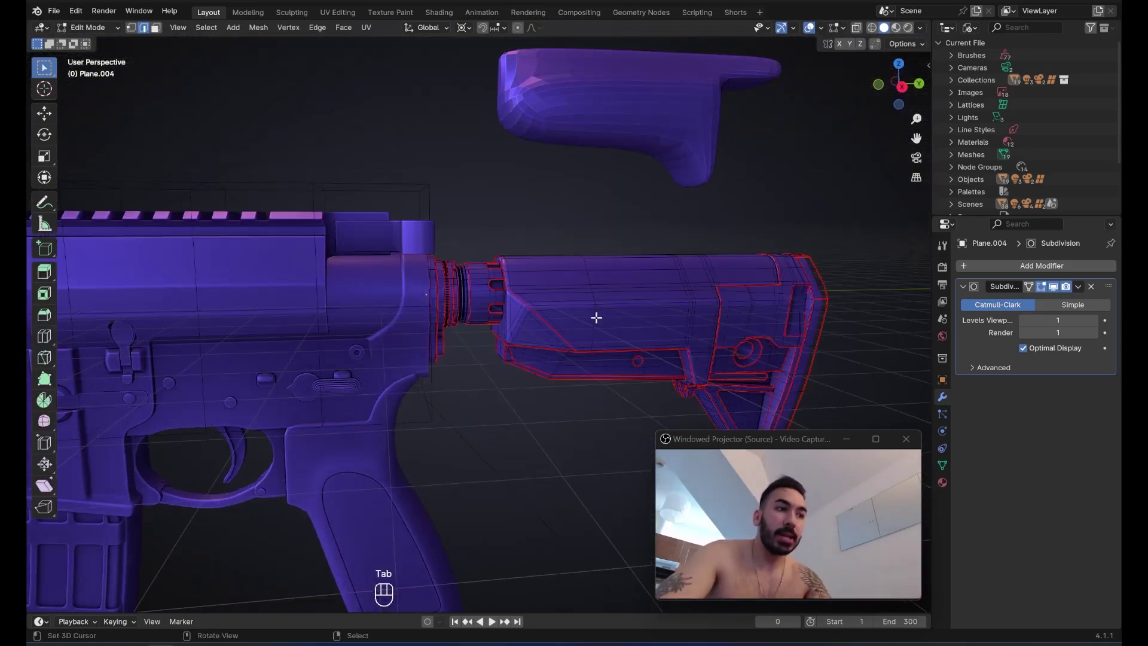
pyautogui.scroll(2, 449, 263)
pyautogui.keyDown('shift'); pyautogui.moveTo(594, 317); pyautogui.dragTo(533, 277, button='middle'); pyautogui.keyUp('shift')
pyautogui.scroll(-6, 598, 372)
pyautogui.press('Tab')
pyautogui.scroll(2, 534, 275)
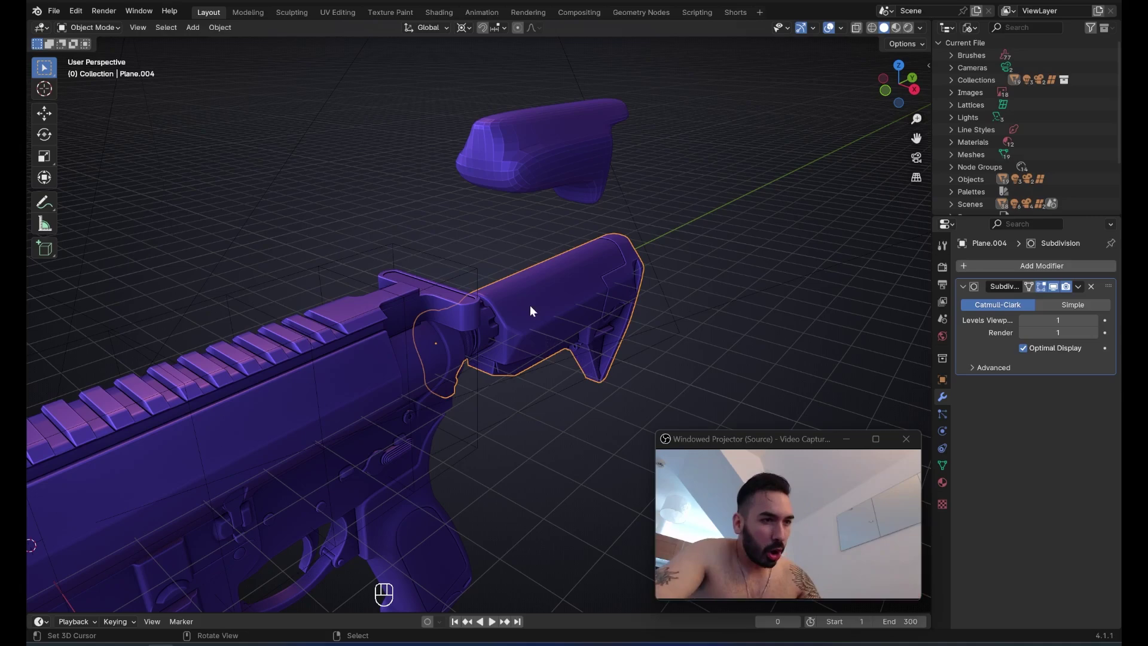
pyautogui.moveTo(530, 306); pyautogui.dragTo(461, 325, button='middle')
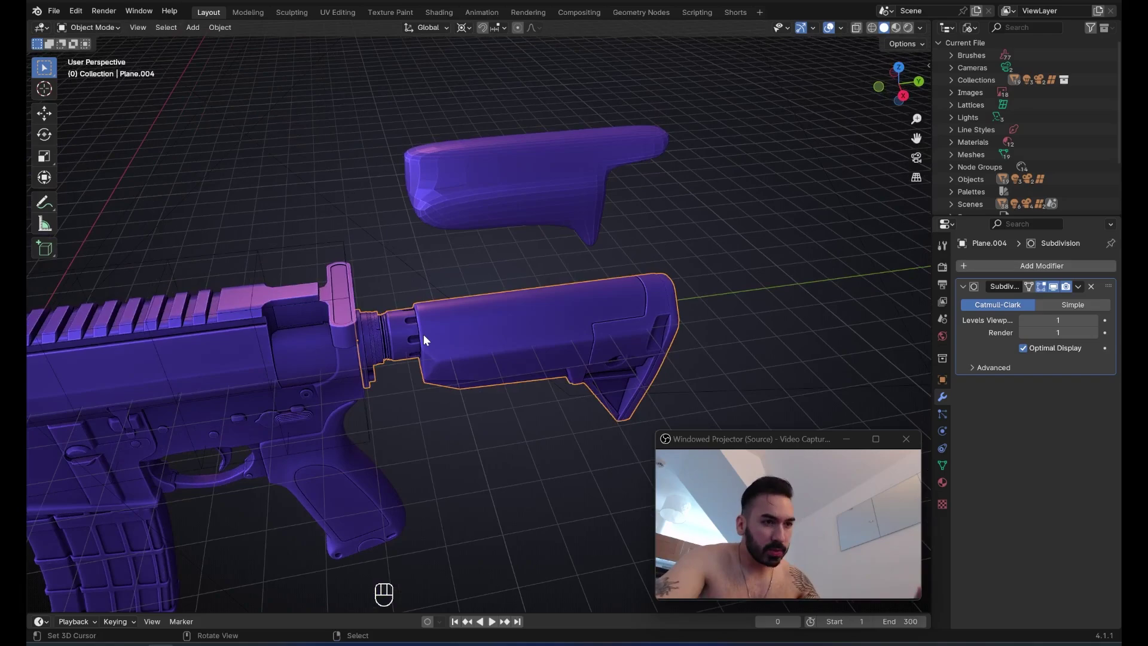
pyautogui.moveTo(347, 307); pyautogui.dragTo(483, 267, button='middle')
pyautogui.scroll(2, 515, 285)
# - Select the buttstock's linked upper shell in vertex mode and try moving it up about 0.1 m away from the other parts
pyautogui.press('Tab')
pyautogui.scroll(2, 489, 253)
pyautogui.scroll(-3, 512, 262)
pyautogui.press('1')
pyautogui.press('a')
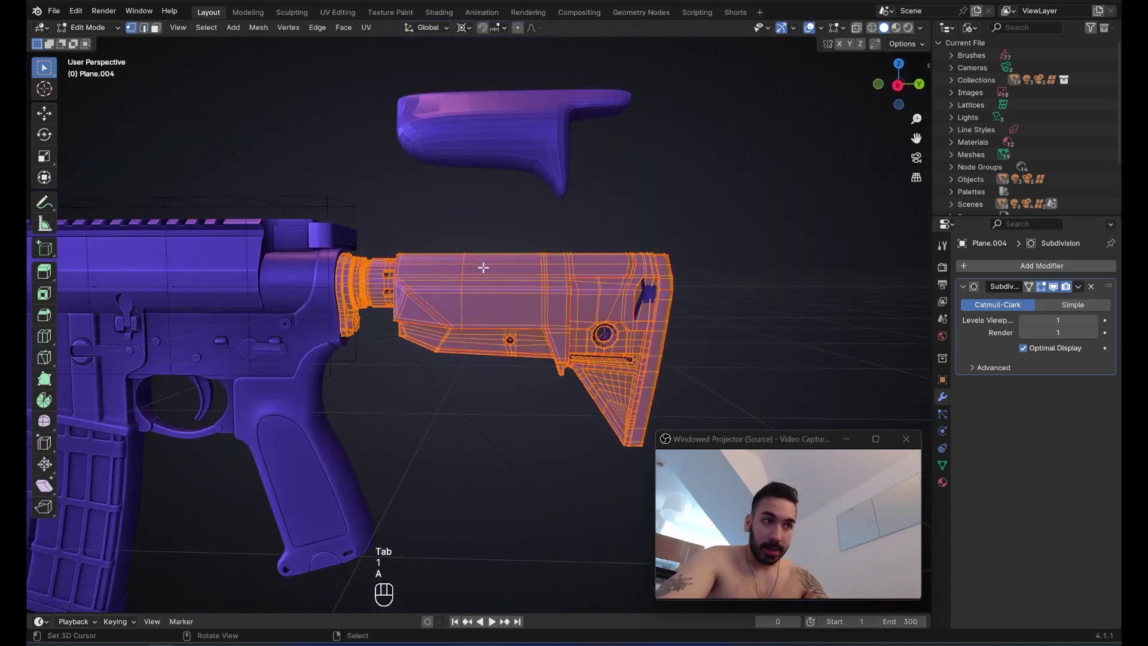
pyautogui.press('a')
pyautogui.press('l')
pyautogui.moveTo(548, 303); pyautogui.dragTo(504, 330, button='middle')
pyautogui.press('a')
pyautogui.moveTo(499, 274); pyautogui.dragTo(412, 275, button='middle')
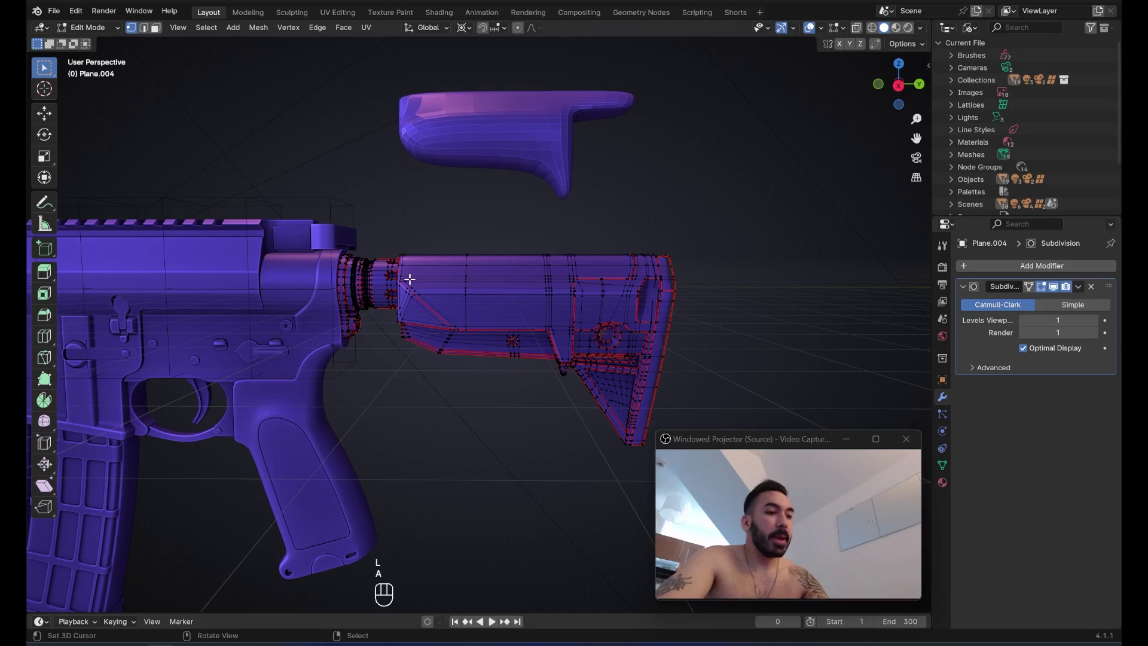
pyautogui.press('l')
pyautogui.press('g')
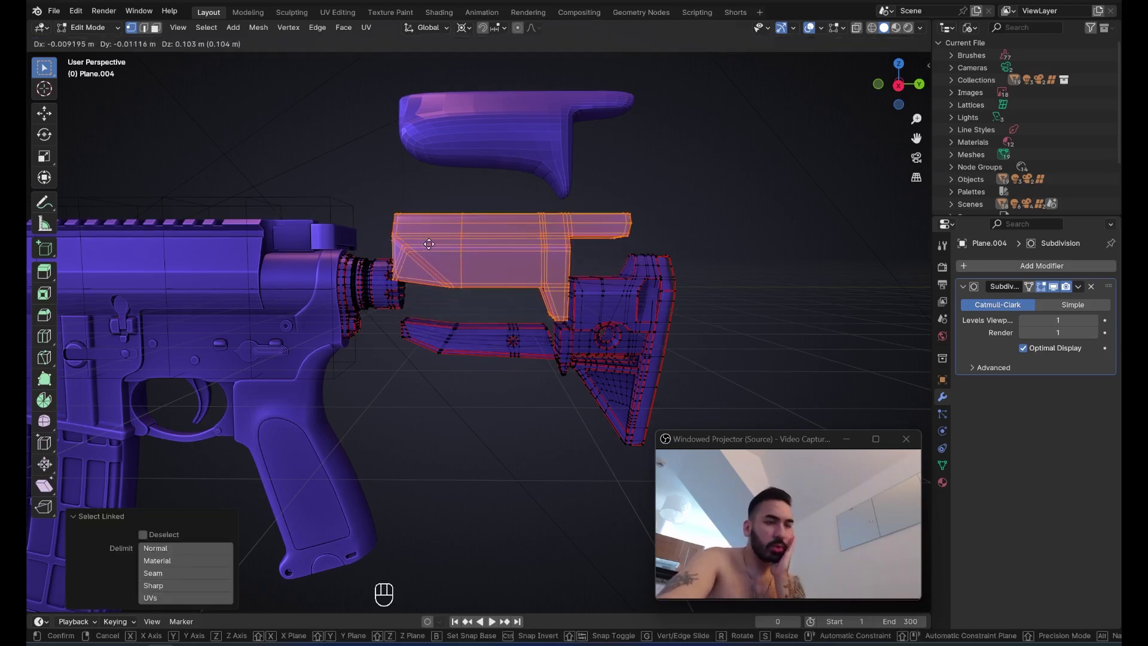
pyautogui.click(428, 244)
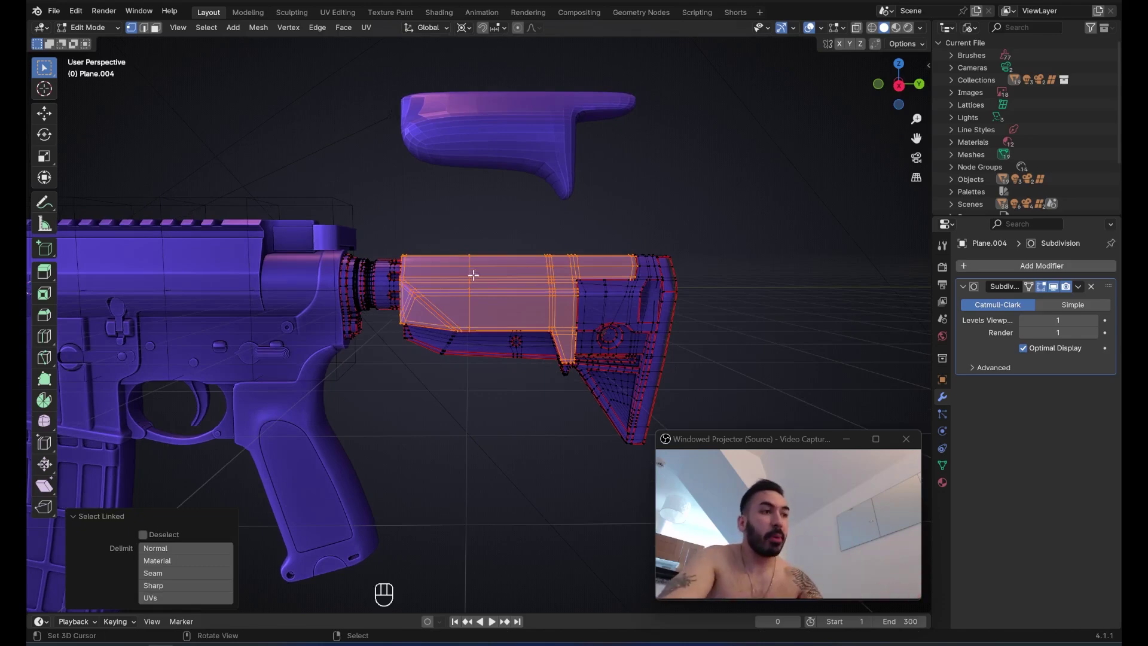
# - Inspect the buttstock in material preview shading and return the viewport to solid shading
pyautogui.press('Tab')
pyautogui.moveTo(473, 275); pyautogui.dragTo(440, 307, button='middle')
pyautogui.scroll(1, 440, 308)
pyautogui.click(897, 28)
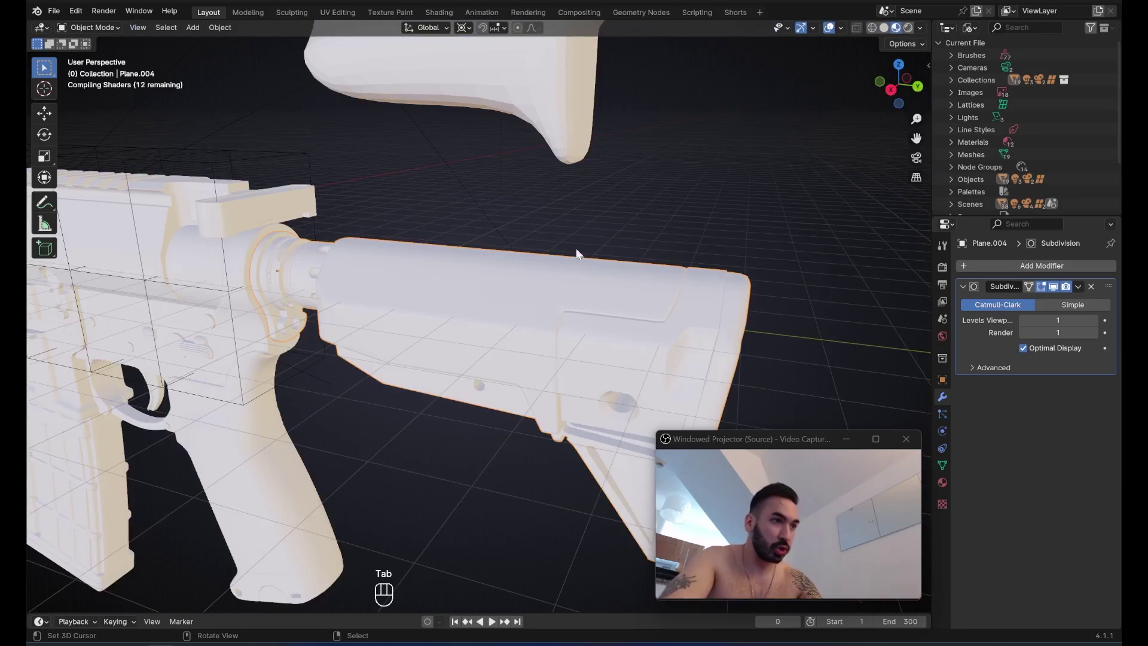
pyautogui.moveTo(579, 297)
pyautogui.mouseDown(button='middle')
pyautogui.moveTo(550, 306)
pyautogui.moveTo(644, 268)
pyautogui.moveTo(565, 271)
pyautogui.moveTo(618, 247)
pyautogui.mouseUp(button='middle')
pyautogui.press('a')
pyautogui.scroll(2, 645, 268)
pyautogui.scroll(-2, 738, 155)
pyautogui.click(883, 28)
# - Compare the edit-mode wireframe of the buttstock's upper shell with the cage of the floating shell above it
pyautogui.scroll(-1, 592, 243)
pyautogui.press('Tab')
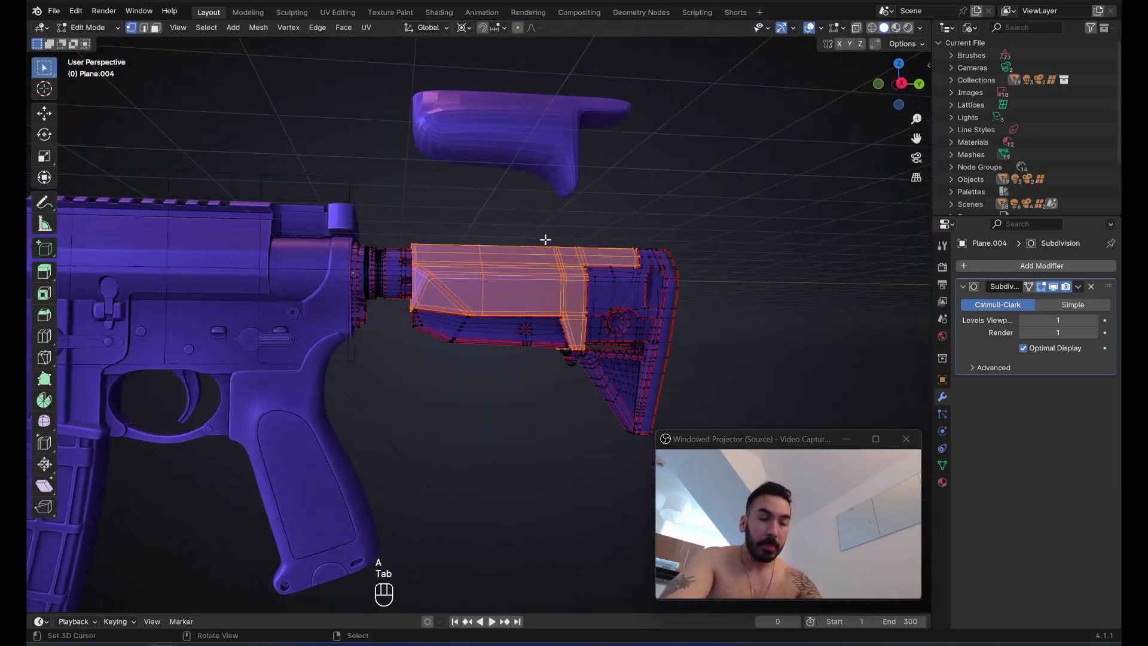
pyautogui.scroll(1, 520, 239)
pyautogui.scroll(-1, 547, 254)
pyautogui.moveTo(547, 259)
pyautogui.mouseDown(button='middle')
pyautogui.moveTo(530, 283)
pyautogui.moveTo(479, 214)
pyautogui.mouseUp(button='middle')
pyautogui.press('Tab')
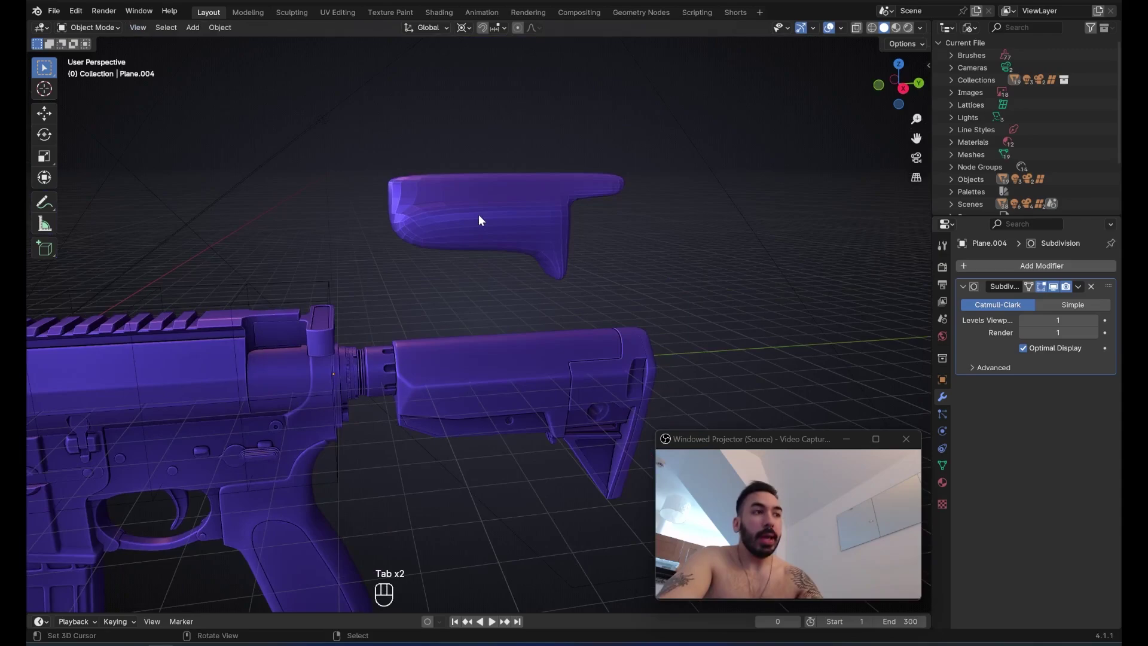
pyautogui.click(479, 214)
pyautogui.press('Tab')
pyautogui.moveTo(415, 198); pyautogui.dragTo(360, 224, button='middle')
pyautogui.scroll(2, 439, 198)
pyautogui.scroll(-4, 402, 148)
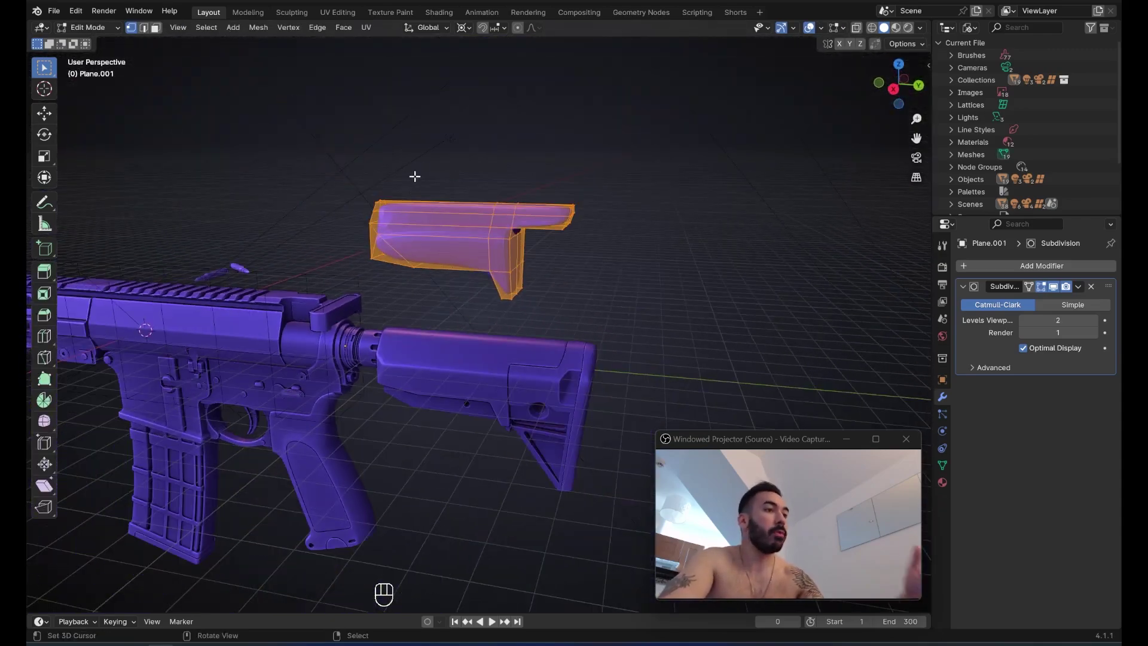
pyautogui.moveTo(434, 266); pyautogui.dragTo(502, 271, button='middle')
pyautogui.scroll(3, 438, 263)
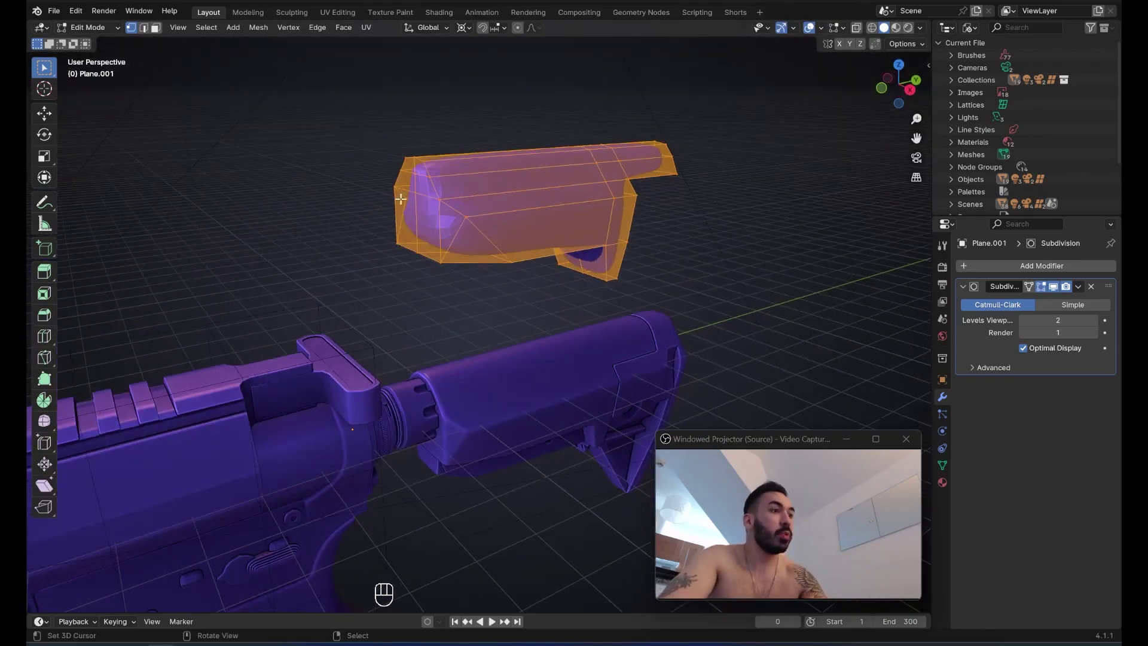
pyautogui.press('Tab')
pyautogui.moveTo(400, 199); pyautogui.dragTo(688, 323, button='middle')
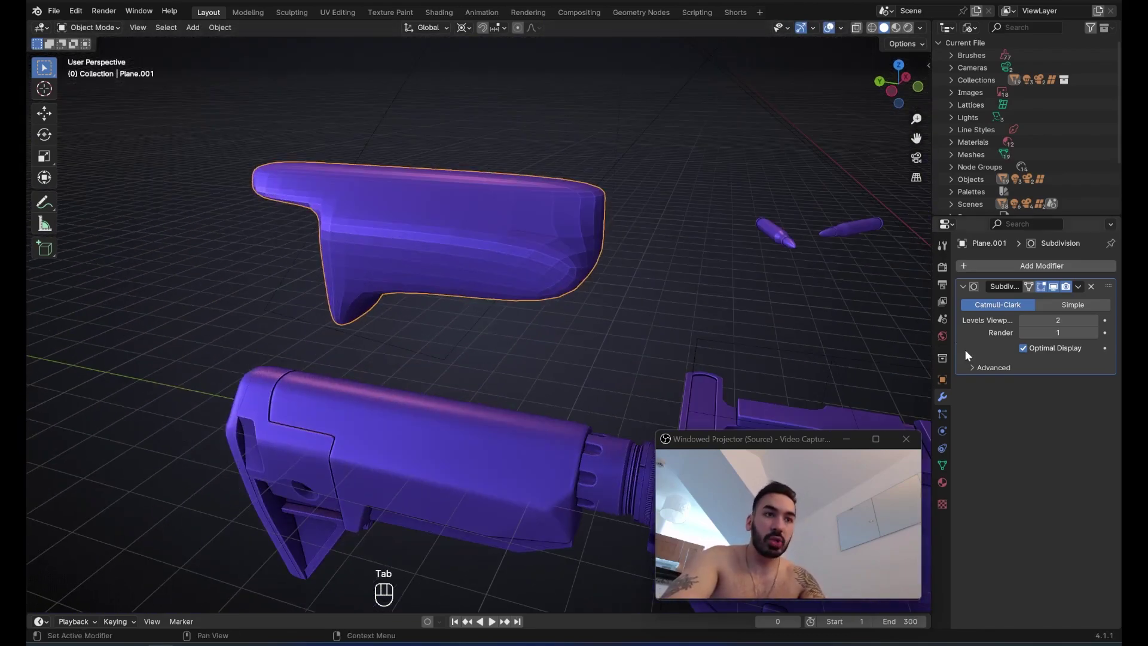
# - Set the floating shell's Subdivision viewport level to 0 to inspect its base form, and restore it to 2
pyautogui.click(1022, 320)
pyautogui.click(1022, 321)
pyautogui.moveTo(455, 251); pyautogui.dragTo(544, 339, button='middle')
pyautogui.scroll(-2, 435, 265)
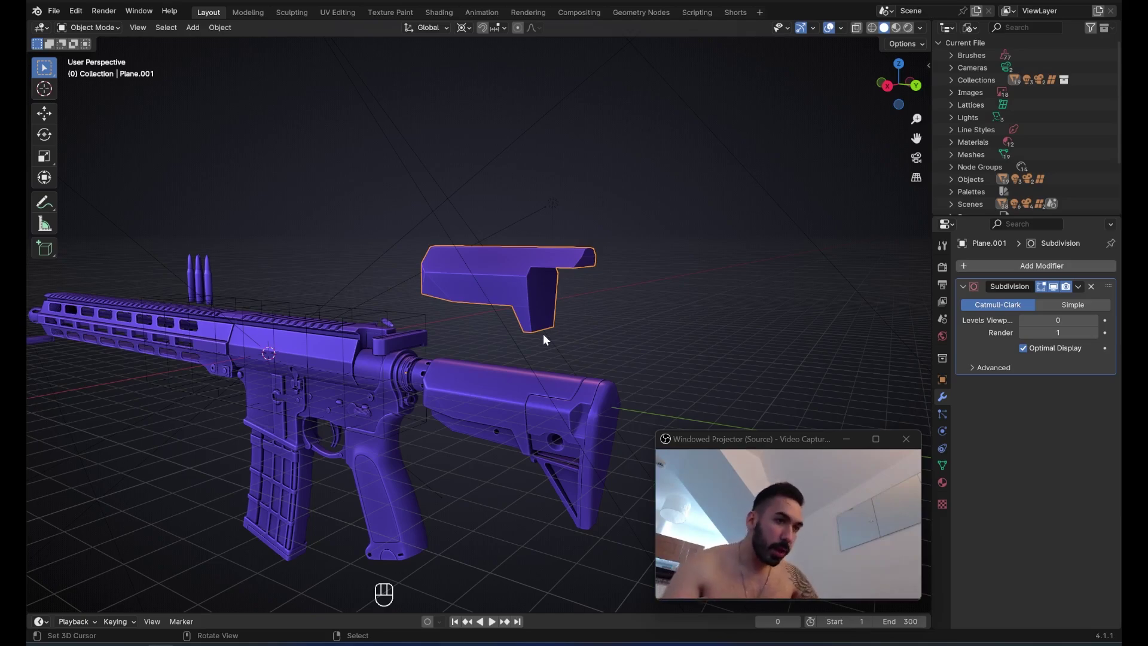
pyautogui.click(1095, 321)
pyautogui.click(1095, 321)
# - Try adding two supporting loop cuts across the floating shell, near the existing loops where the downward leg begins
pyautogui.press('Tab')
pyautogui.scroll(5, 569, 242)
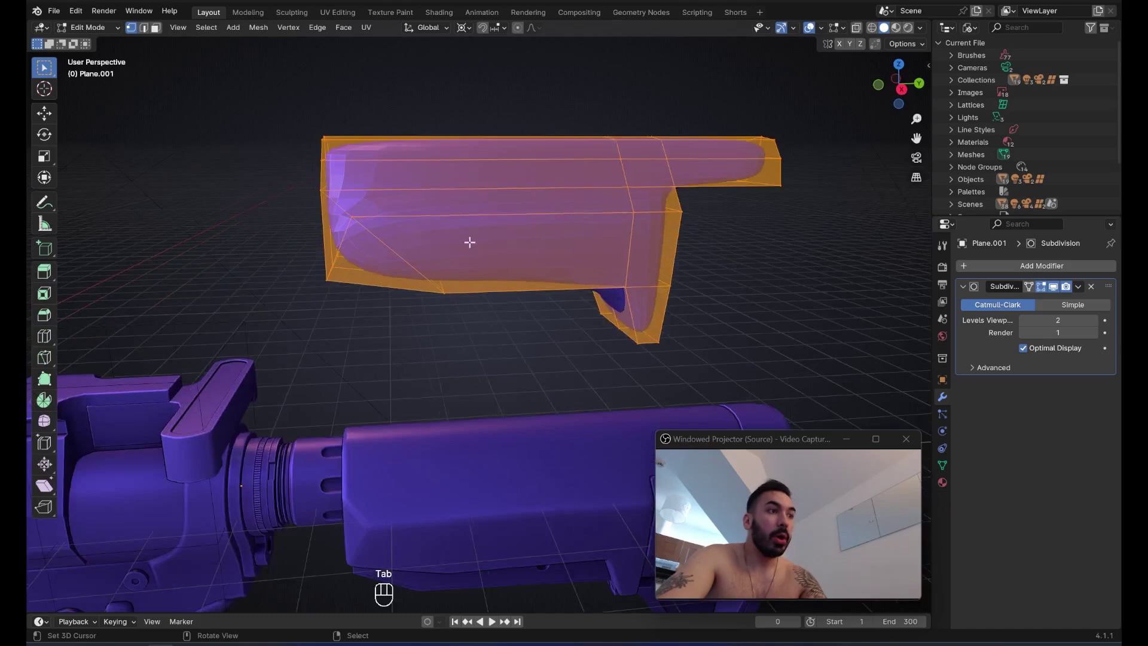
pyautogui.press('a')
pyautogui.moveTo(469, 242); pyautogui.dragTo(547, 237, button='middle')
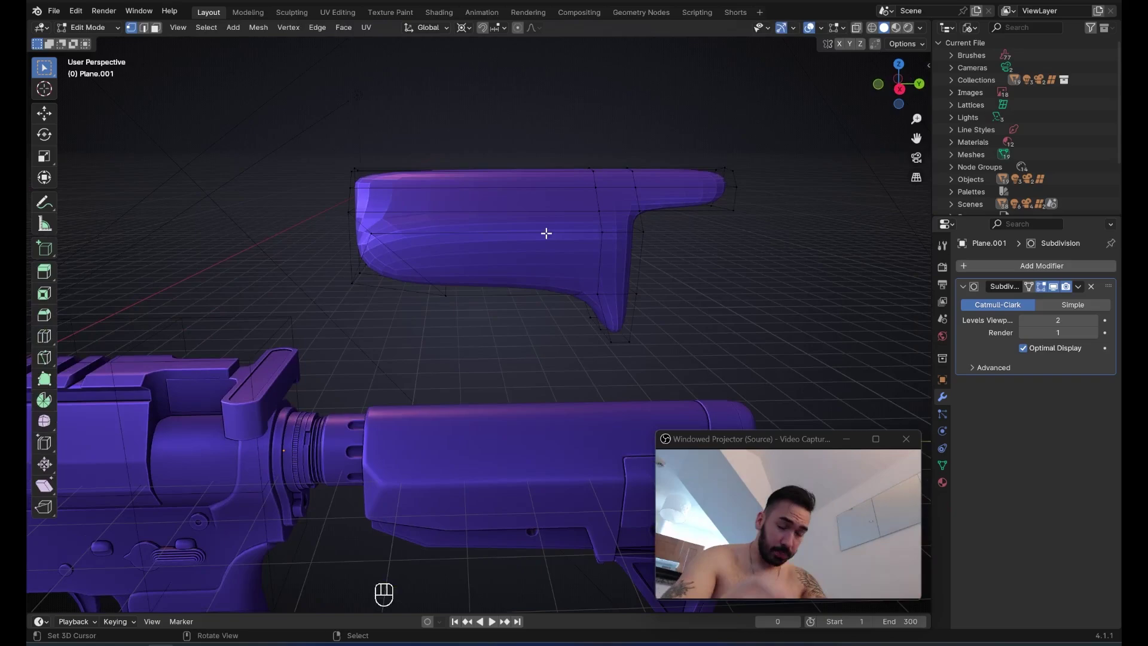
pyautogui.moveTo(546, 233); pyautogui.dragTo(513, 214, button='middle')
pyautogui.hotkey('ctrl', 'r')
pyautogui.click(513, 214)
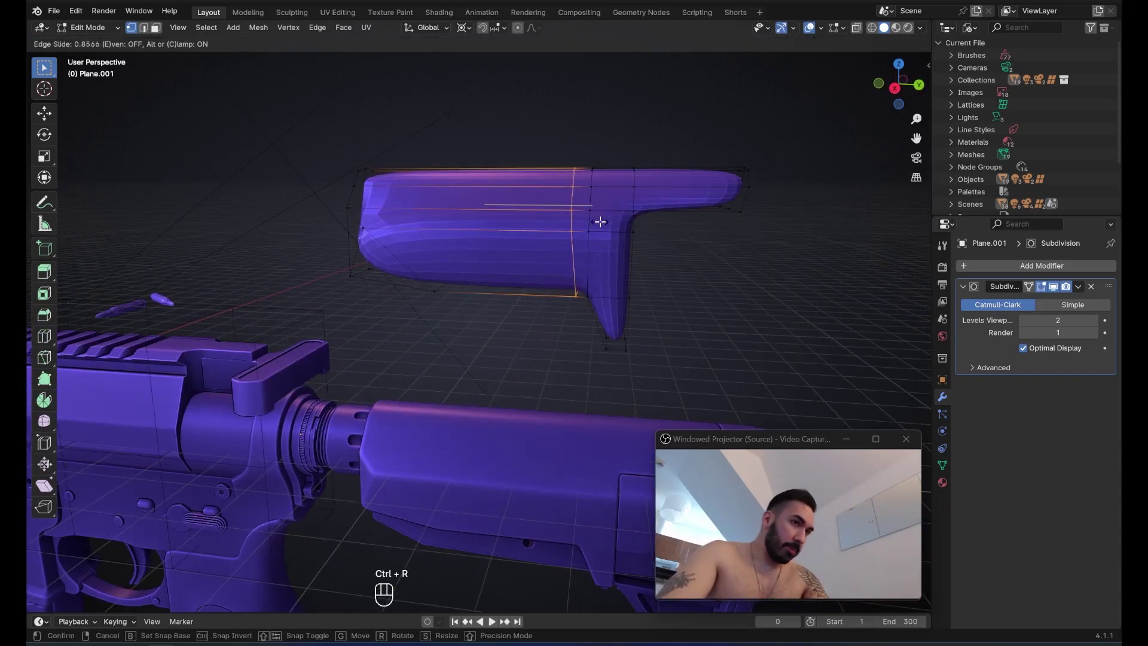
pyautogui.click(600, 220)
pyautogui.hotkey('ctrl', 'r')
pyautogui.click(607, 220)
pyautogui.click(617, 221)
# - Try a further loop cut across the shell's extended rear section, slid toward the rear end with a factor of about 0.681
pyautogui.moveTo(617, 221); pyautogui.dragTo(541, 263, button='middle')
pyautogui.hotkey('ctrl', 'r')
pyautogui.click(623, 280)
pyautogui.click(656, 305)
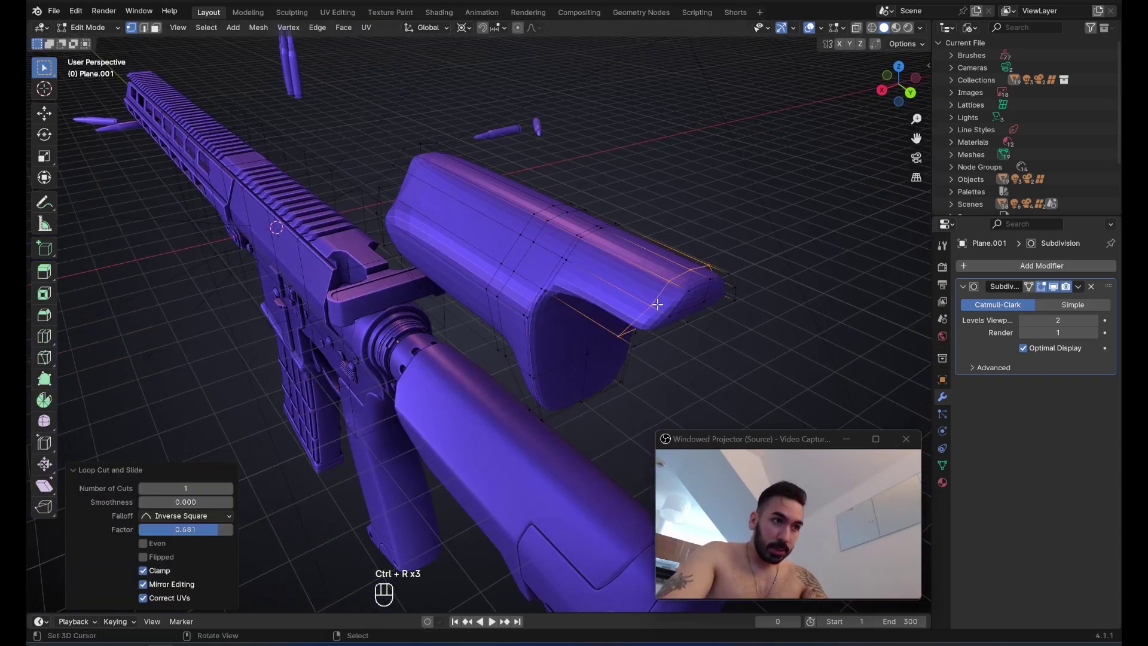
# - Undo the three trial loop cuts on the floating shell
pyautogui.moveTo(656, 305); pyautogui.dragTo(586, 264, button='middle')
pyautogui.hotkey('ctrl', 'z')
pyautogui.hotkey('ctrl', 'z')
pyautogui.hotkey('ctrl', 'z')
# - Select the border edges along the shell's stepped rear side and set their Mean Crease to 0.84
pyautogui.press('2')
pyautogui.moveTo(524, 245); pyautogui.dragTo(556, 245, button='middle')
pyautogui.keyDown('alt'); pyautogui.click(502, 239); pyautogui.keyUp('alt')
pyautogui.keyDown('alt'); pyautogui.keyDown('shift'); pyautogui.click(618, 252); pyautogui.keyUp('shift'); pyautogui.keyUp('alt')
pyautogui.press('n')
pyautogui.scroll(2, 679, 245)
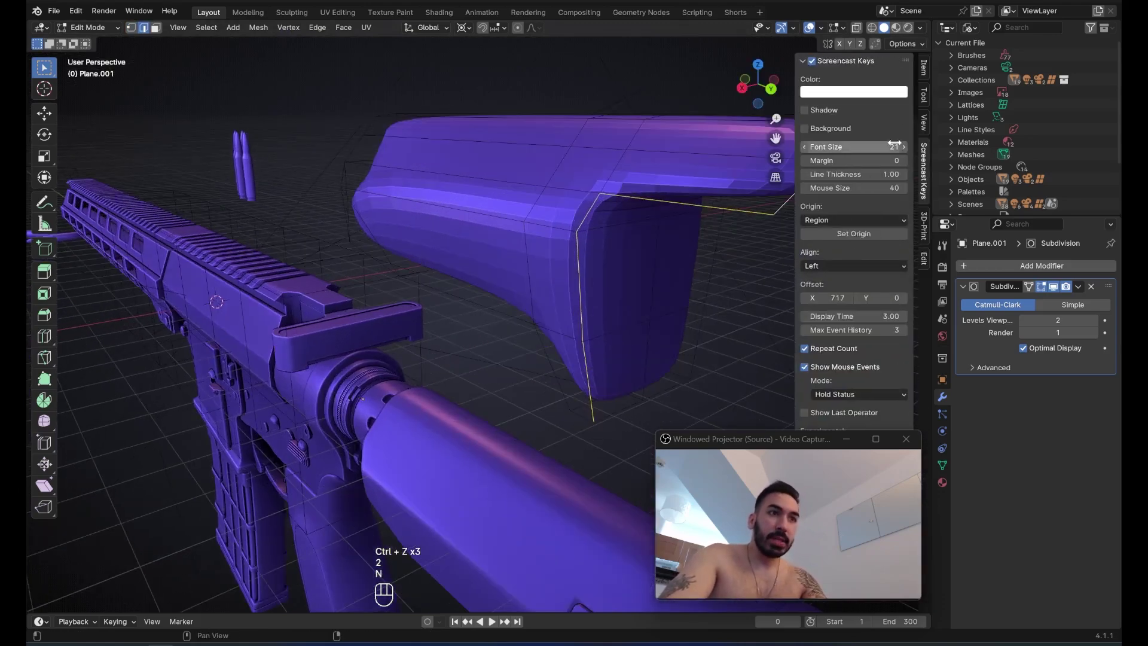
pyautogui.click(924, 66)
pyautogui.moveTo(827, 214); pyautogui.dragTo(876, 214)
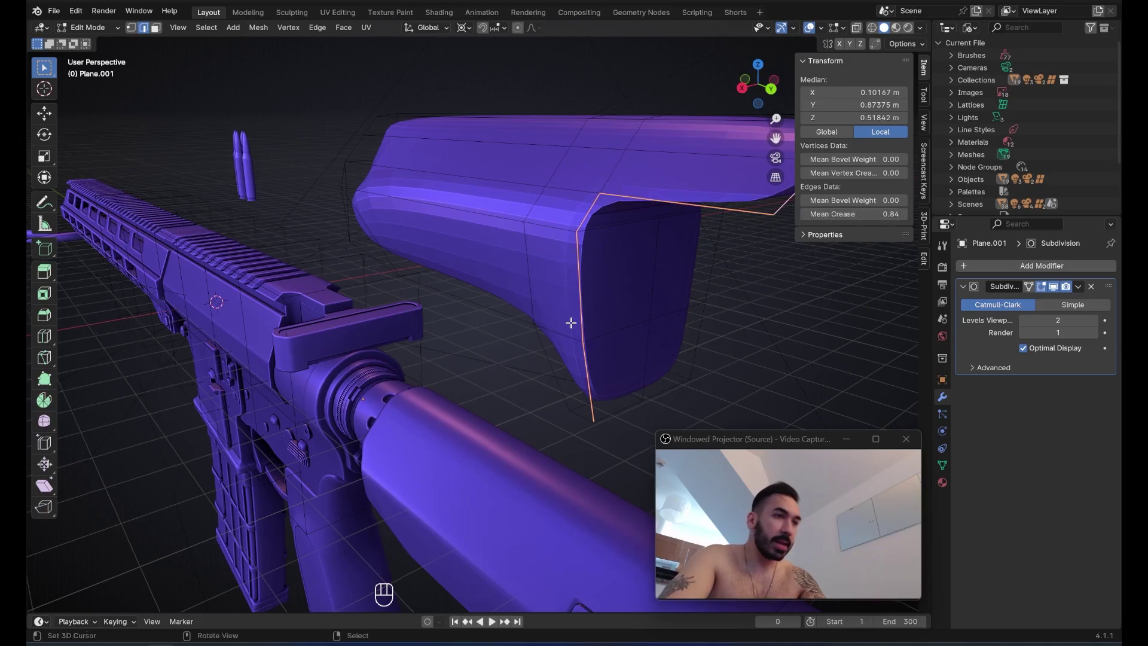
# - Inspect the creased rear border of the shell and undo the crease
pyautogui.moveTo(571, 287); pyautogui.dragTo(548, 283, button='middle')
pyautogui.scroll(-2, 548, 283)
pyautogui.press('Tab')
pyautogui.press('Tab')
pyautogui.hotkey('ctrl', 'z')
pyautogui.hotkey('ctrl', 'z')
pyautogui.hotkey('ctrl', 'z')
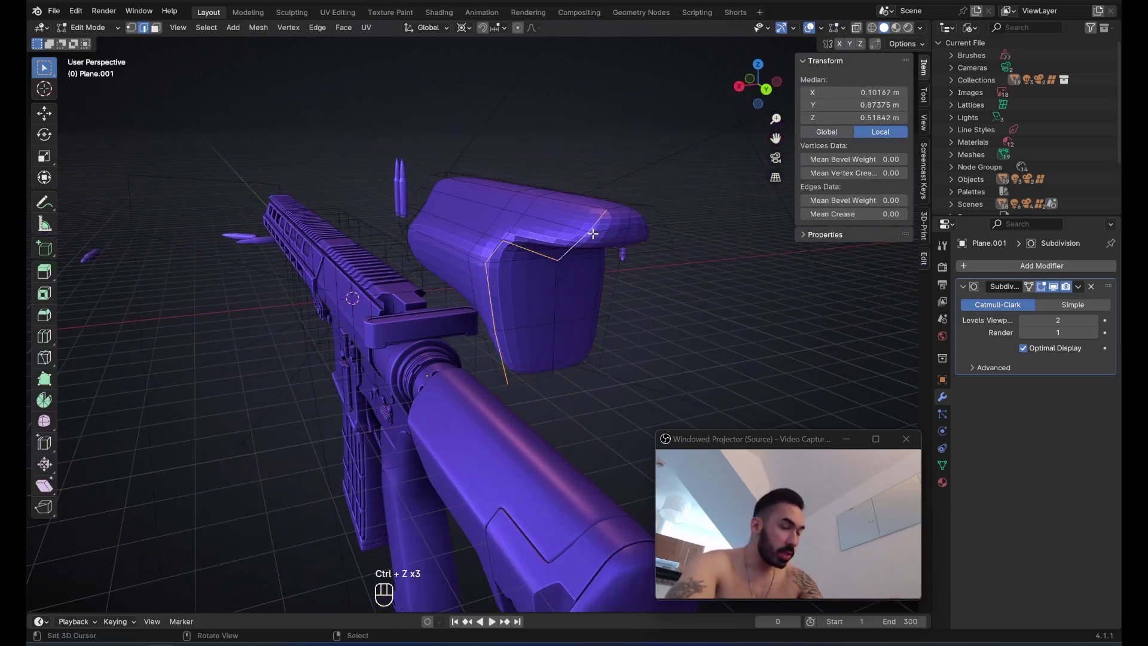
# - Clear the selection and select the border edges around the shell's front end and along its underside
pyautogui.press('a')
pyautogui.press('Tab')
pyautogui.moveTo(466, 243); pyautogui.dragTo(565, 251, button='middle')
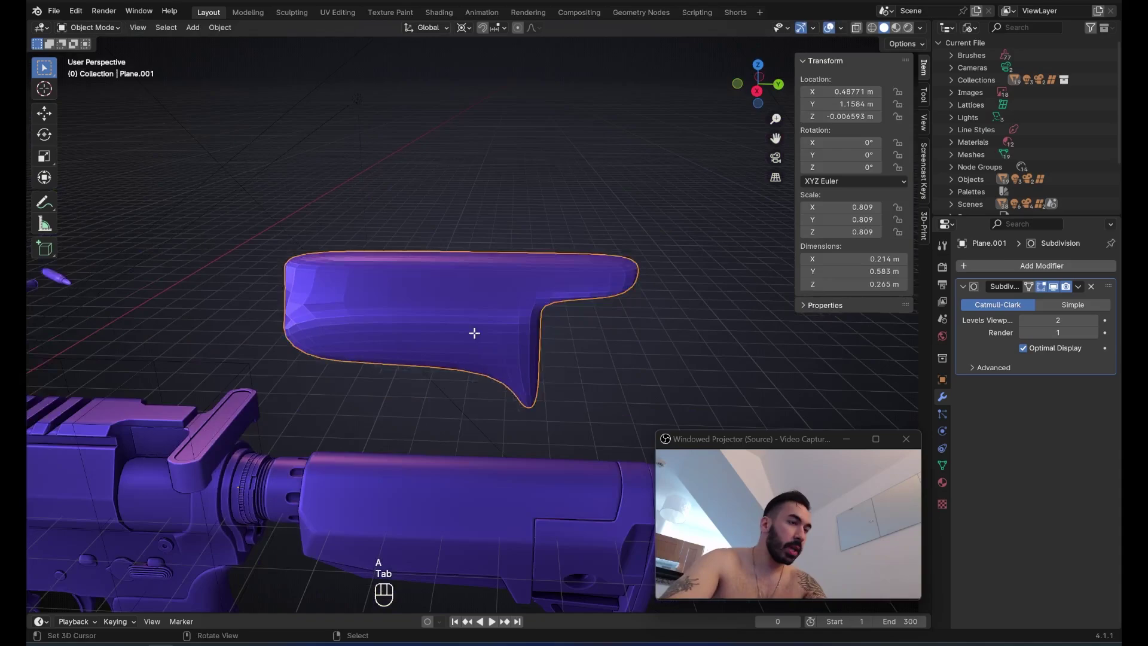
pyautogui.press('Tab')
pyautogui.moveTo(474, 333); pyautogui.dragTo(556, 311, button='middle')
pyautogui.keyDown('shift'); pyautogui.moveTo(556, 311); pyautogui.dragTo(570, 354, button='middle'); pyautogui.keyUp('shift')
pyautogui.press('2')
pyautogui.press('a')
pyautogui.press('2')
pyautogui.keyDown('alt'); pyautogui.rightClick(540, 291); pyautogui.keyUp('alt')
pyautogui.keyDown('alt'); pyautogui.keyDown('shift'); pyautogui.rightClick(553, 301); pyautogui.keyUp('shift'); pyautogui.keyUp('alt')
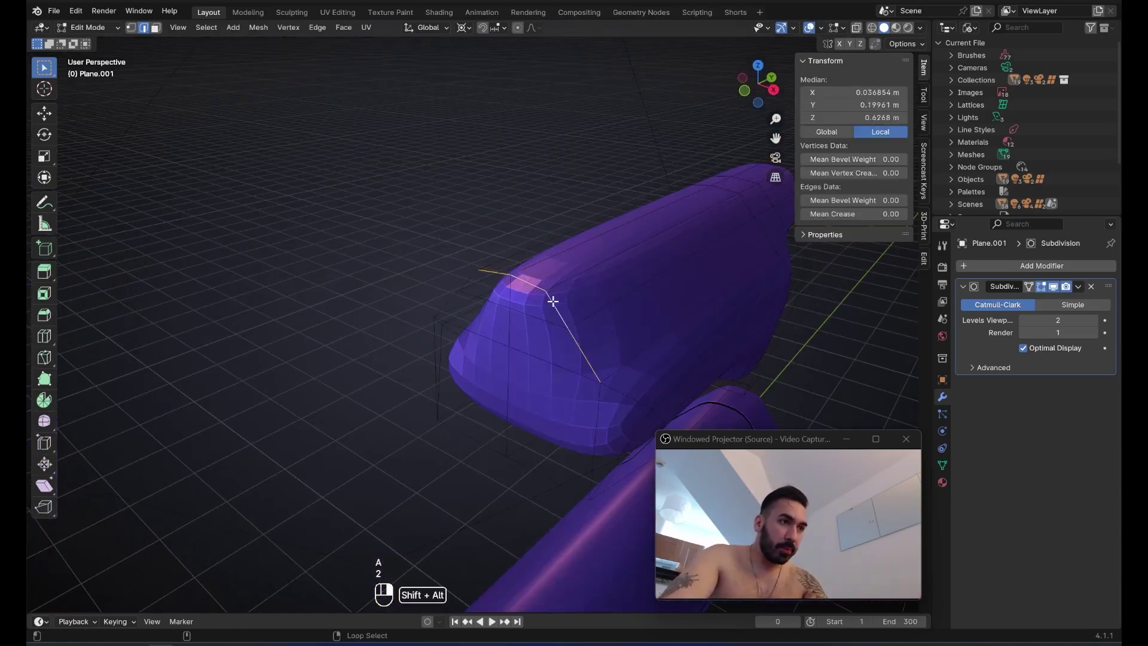
pyautogui.keyDown('alt'); pyautogui.keyDown('shift'); pyautogui.click(433, 335); pyautogui.keyUp('shift'); pyautogui.keyUp('alt')
# - Bevel the shell's front and underside border edges with 2 segments, a width of 0.0083 m and a shape of 1.000
pyautogui.moveTo(448, 341)
pyautogui.mouseDown(button='middle')
pyautogui.moveTo(448, 392)
pyautogui.moveTo(425, 448)
pyautogui.moveTo(459, 410)
pyautogui.moveTo(423, 321)
pyautogui.moveTo(486, 313)
pyautogui.moveTo(443, 328)
pyautogui.mouseUp(button='middle')
pyautogui.hotkey('ctrl', 'z')
pyautogui.hotkey('ctrl', 'b')
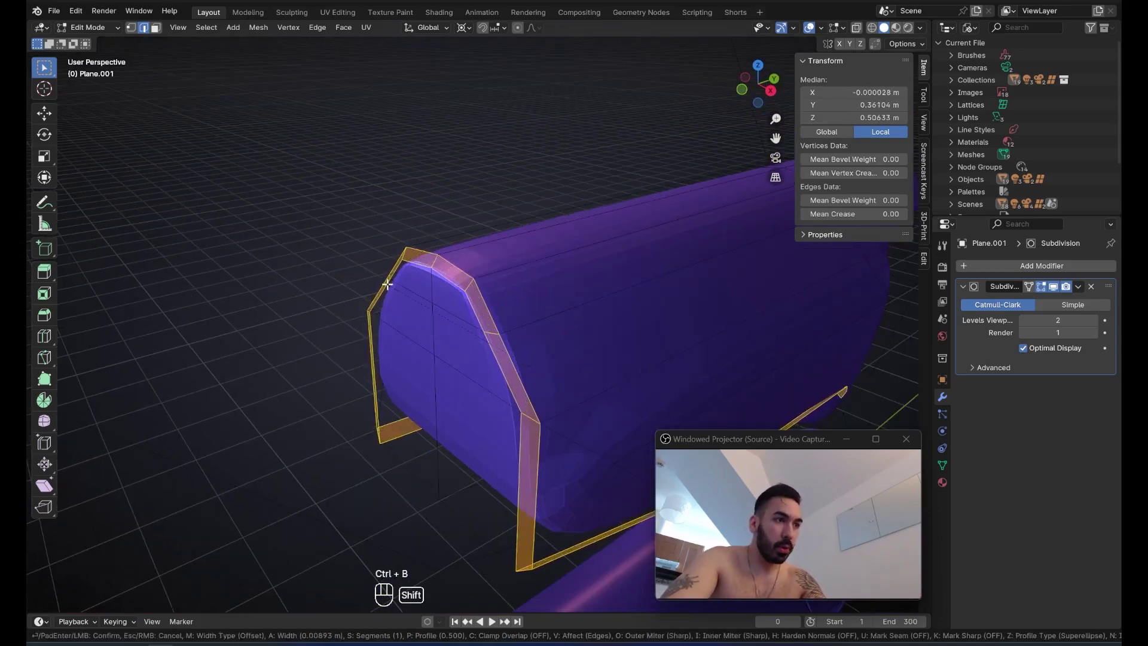
pyautogui.click(390, 293)
pyautogui.moveTo(390, 293)
pyautogui.mouseDown(button='middle')
pyautogui.moveTo(407, 279)
pyautogui.moveTo(285, 183)
pyautogui.moveTo(400, 246)
pyautogui.moveTo(404, 282)
pyautogui.moveTo(390, 312)
pyautogui.mouseUp(button='middle')
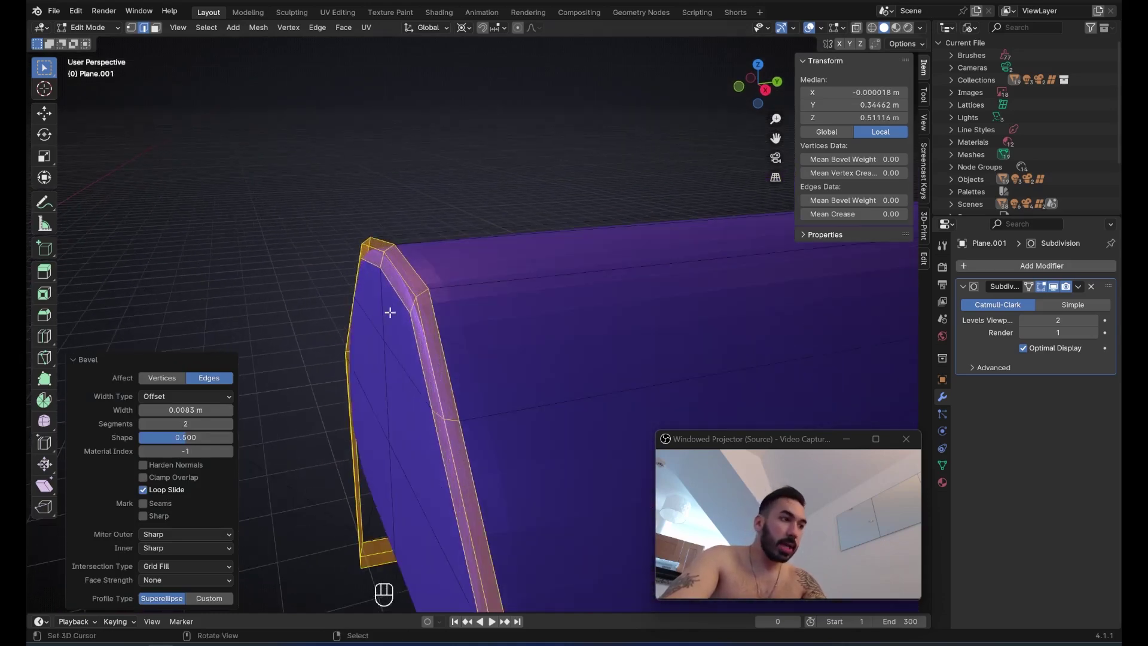
pyautogui.moveTo(381, 250); pyautogui.dragTo(431, 260, button='middle')
pyautogui.moveTo(165, 442); pyautogui.dragTo(141, 424)
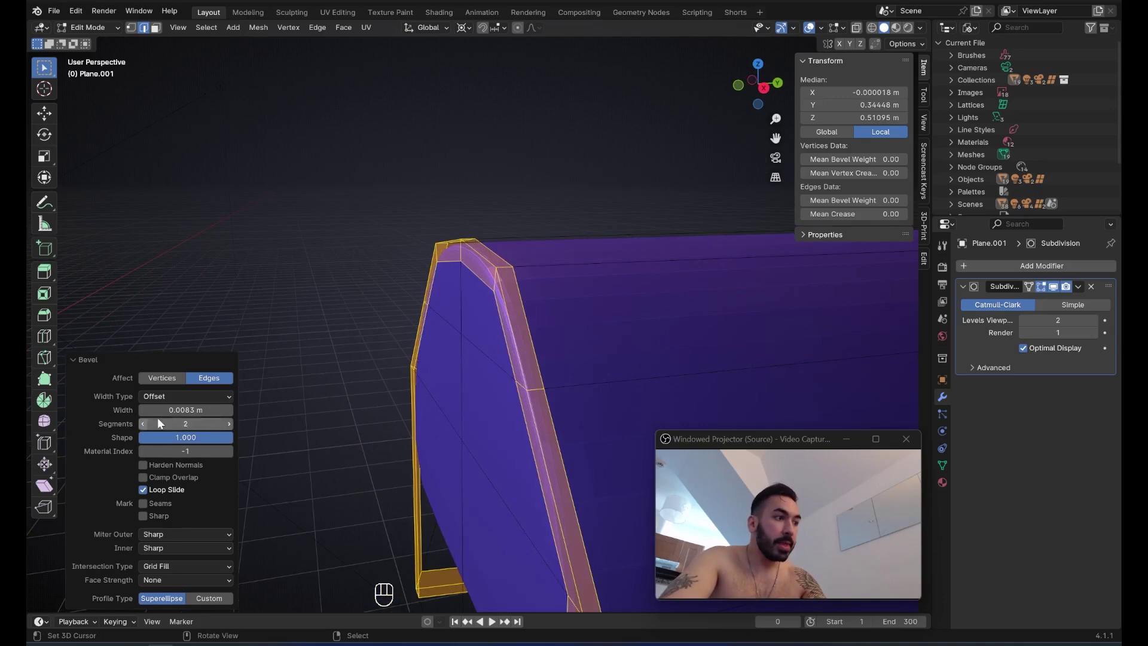
pyautogui.moveTo(397, 256); pyautogui.dragTo(429, 274, button='middle')
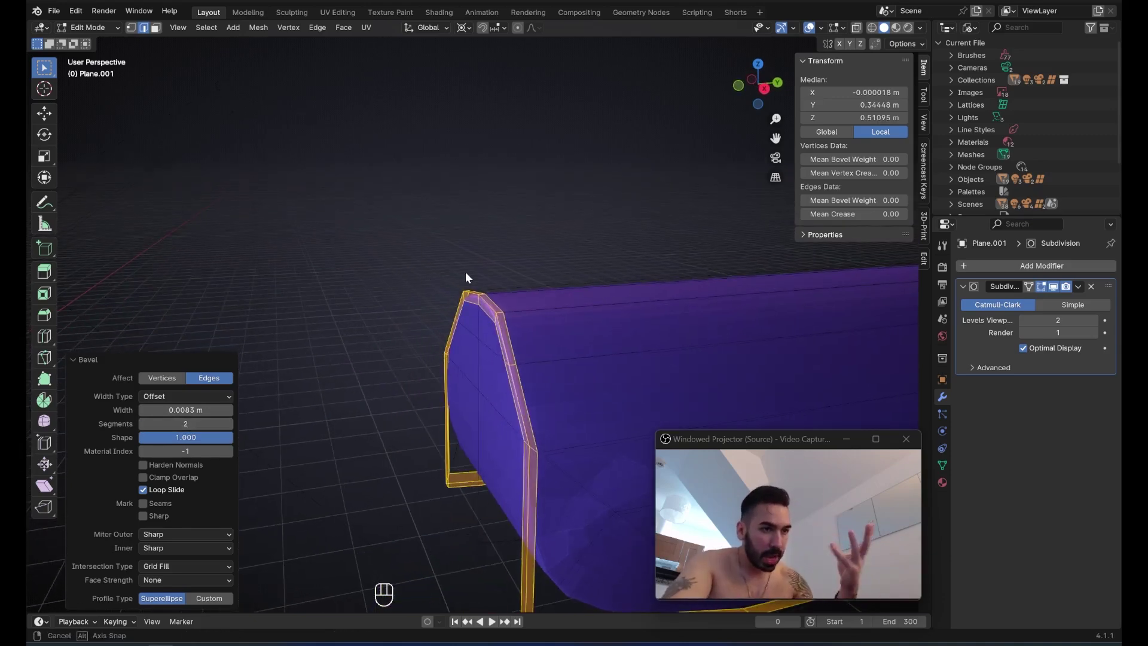
pyautogui.moveTo(464, 277); pyautogui.dragTo(488, 338, button='middle')
pyautogui.scroll(2, 498, 324)
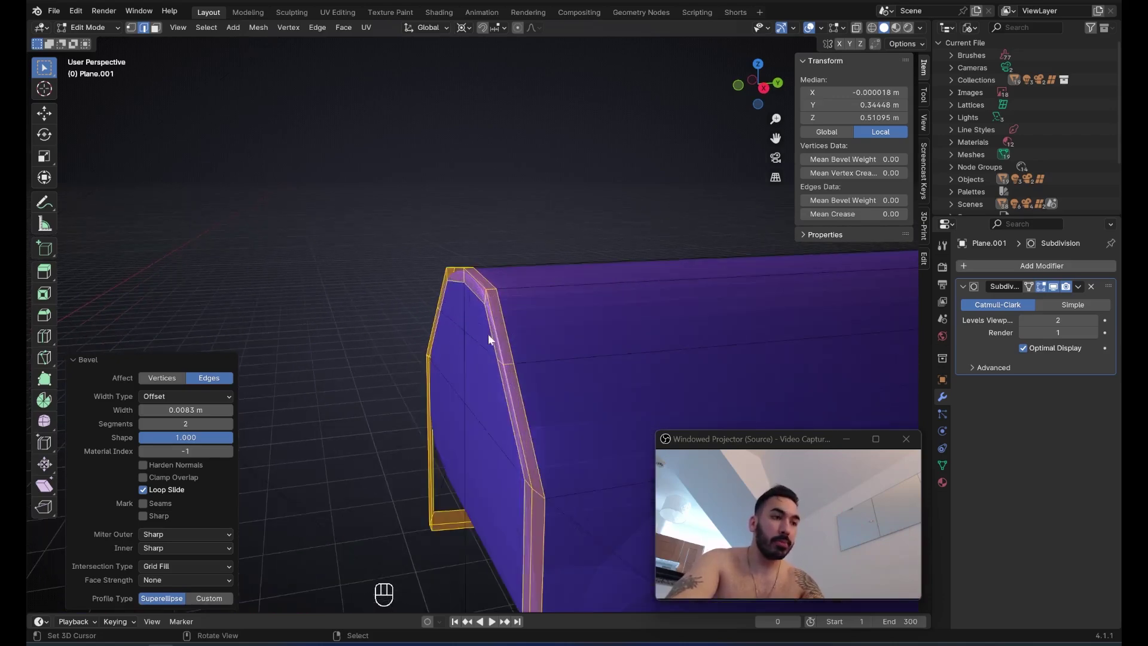
# - Toggle the bevel's Loop Slide option off and on, and undo the bevel
pyautogui.click(144, 489)
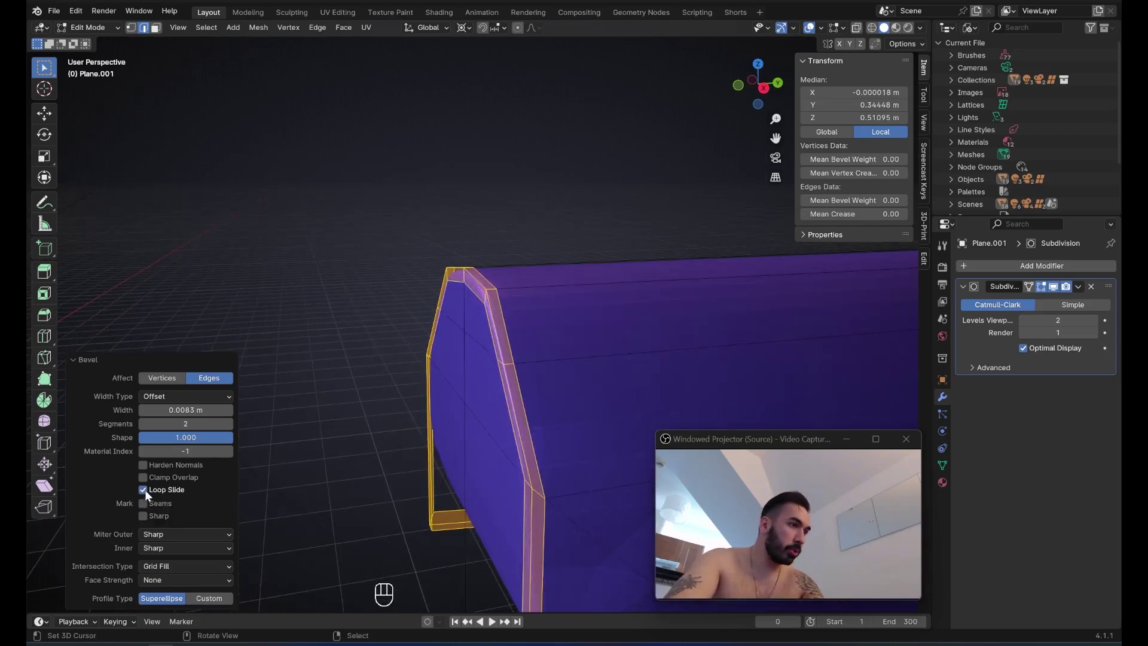
pyautogui.click(142, 490)
pyautogui.hotkey('ctrl', 'z')
# - Clear the selection and reselect the edges around the shell's front end together with its underside border
pyautogui.scroll(-3, 478, 382)
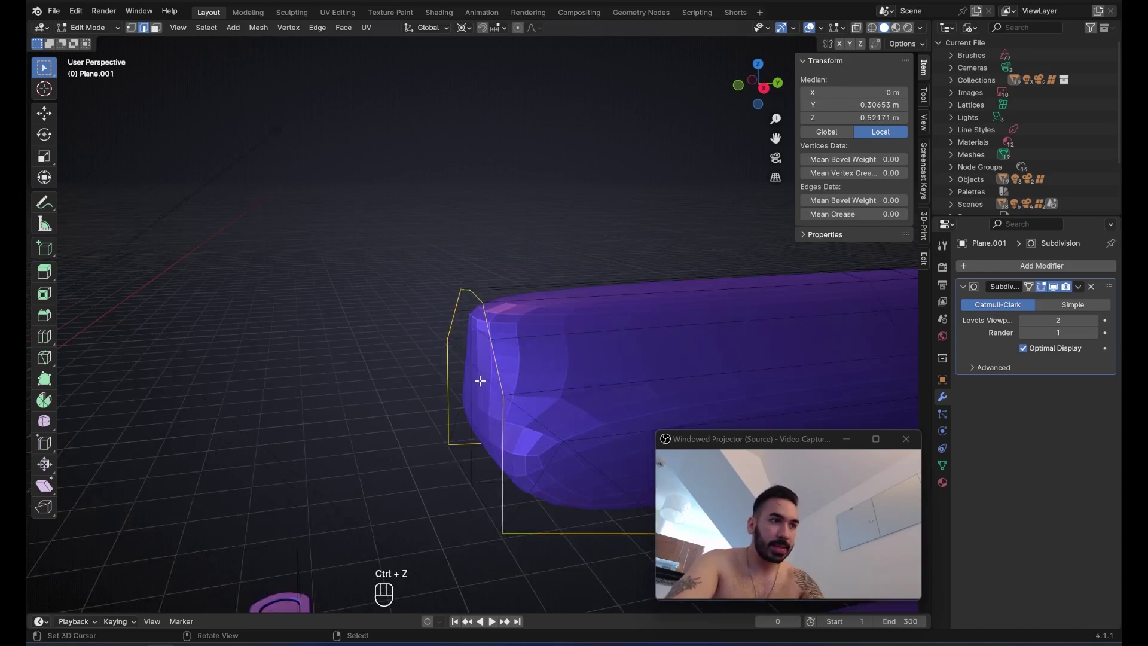
pyautogui.moveTo(306, 312); pyautogui.dragTo(349, 328, button='middle')
pyautogui.scroll(1, 398, 337)
pyautogui.scroll(-1, 425, 366)
pyautogui.moveTo(425, 367); pyautogui.dragTo(461, 351, button='middle')
pyautogui.press('a')
pyautogui.press('a')
pyautogui.keyDown('alt'); pyautogui.keyDown('shift'); pyautogui.click(413, 243); pyautogui.keyUp('shift'); pyautogui.keyUp('alt')
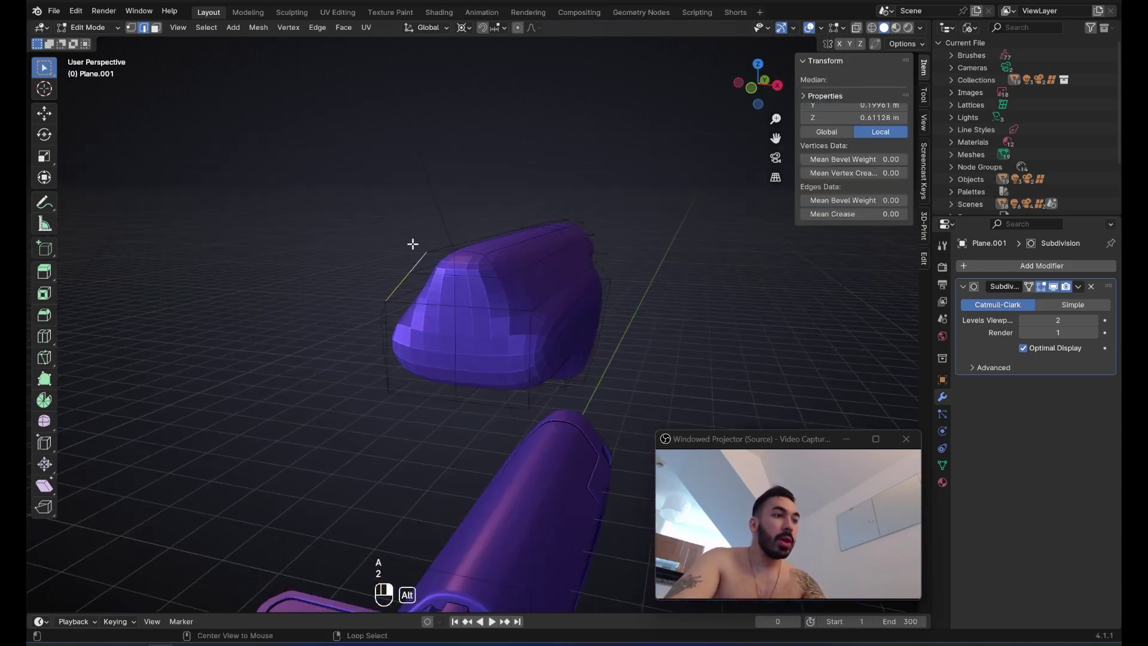
pyautogui.keyDown('alt'); pyautogui.click(490, 263); pyautogui.keyUp('alt')
pyautogui.moveTo(385, 291); pyautogui.dragTo(422, 314, button='middle')
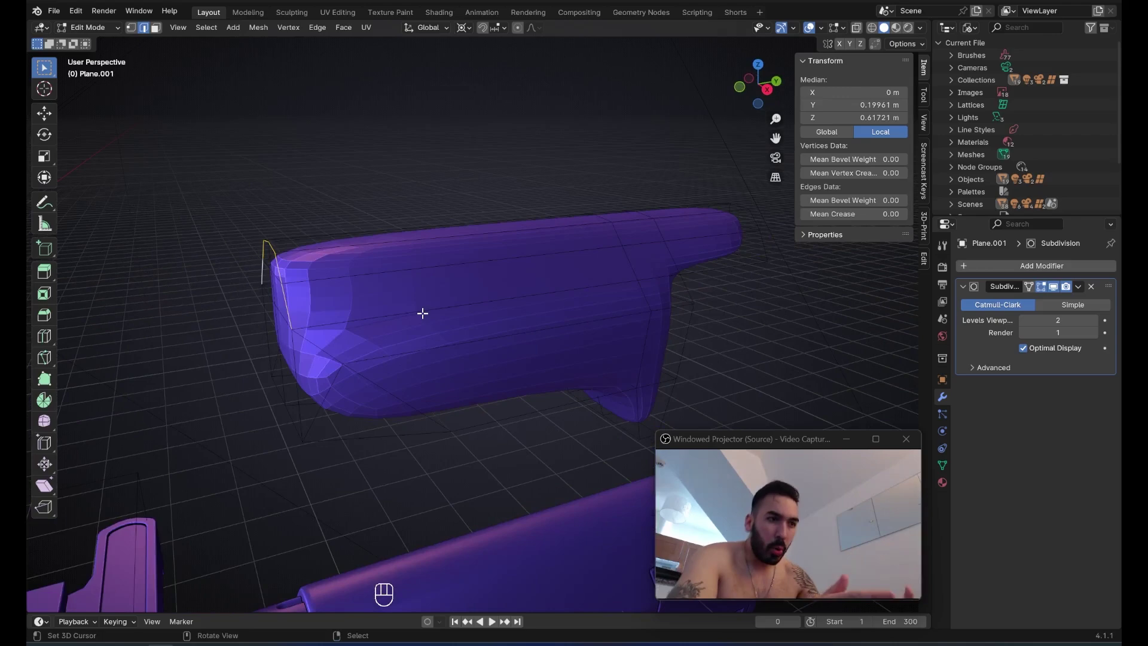
pyautogui.moveTo(372, 339); pyautogui.dragTo(372, 339, button='middle')
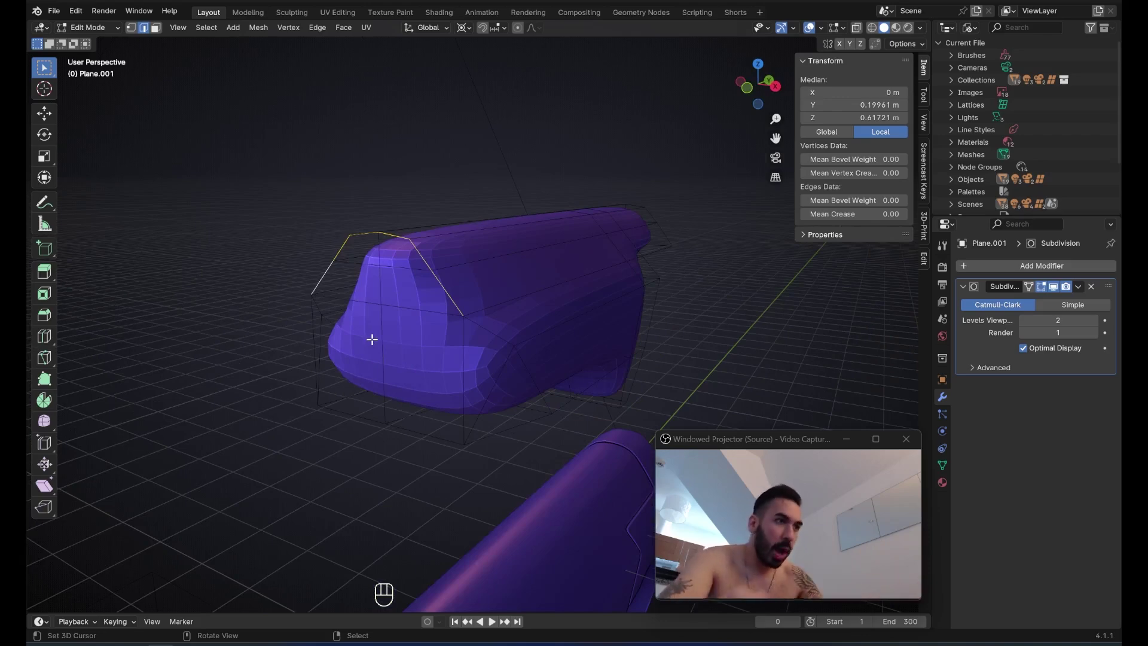
pyautogui.scroll(3, 380, 250)
pyautogui.keyDown('alt'); pyautogui.keyDown('shift'); pyautogui.click(450, 373); pyautogui.keyUp('shift'); pyautogui.keyUp('alt')
# - Bevel the selected front and underside edges and inspect the beveled corner beside the downward leg
pyautogui.moveTo(436, 366); pyautogui.dragTo(602, 268, button='middle')
pyautogui.hotkey('ctrl', 'b')
pyautogui.click(457, 369)
pyautogui.press('Tab')
pyautogui.press('Tab')
pyautogui.press('y')
pyautogui.press('y')
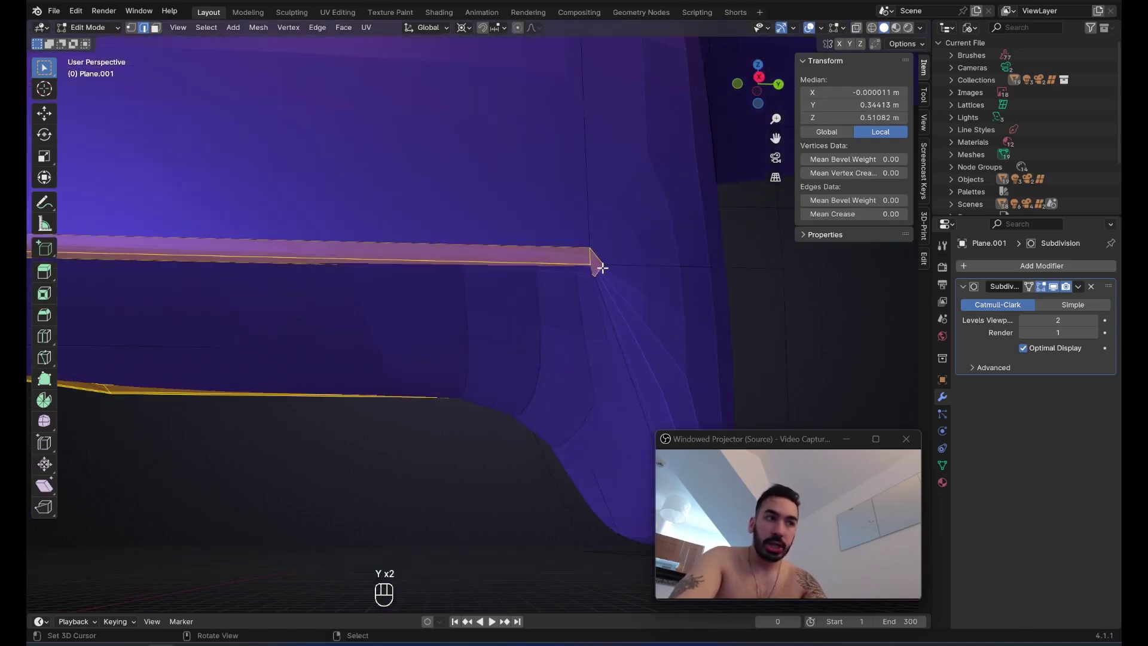
# - Undo the bevel on the shell's front and underside border edges and check the unbeveled corner beside the downward leg
pyautogui.hotkey('ctrl', 'z')
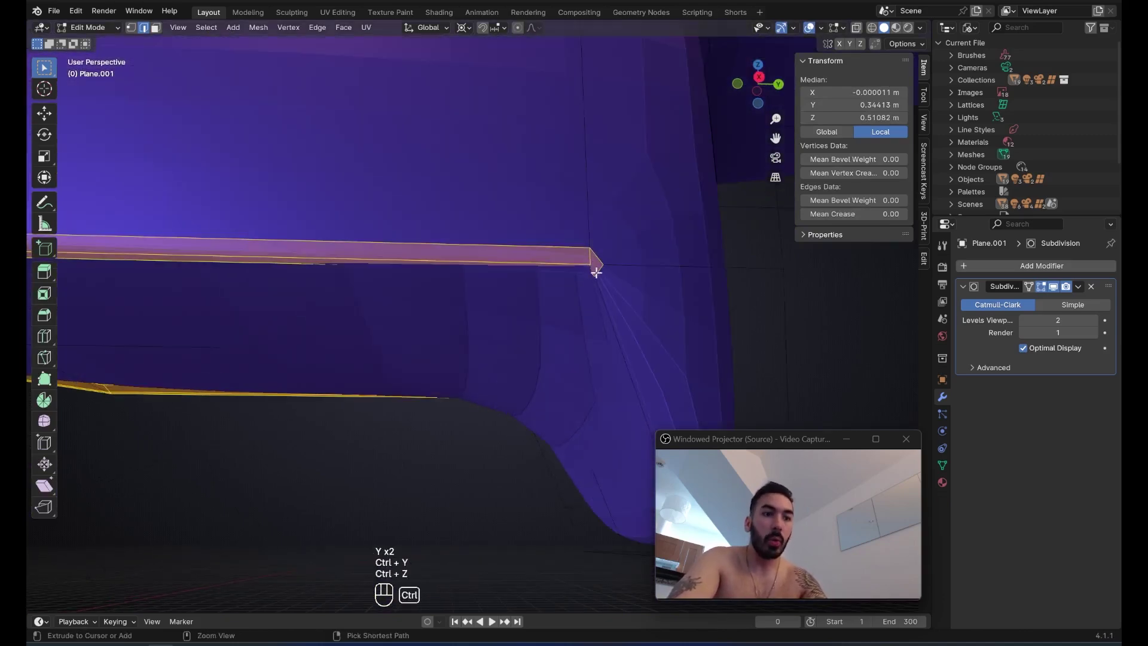
pyautogui.press('z')
pyautogui.press('Tab')
pyautogui.press('z')
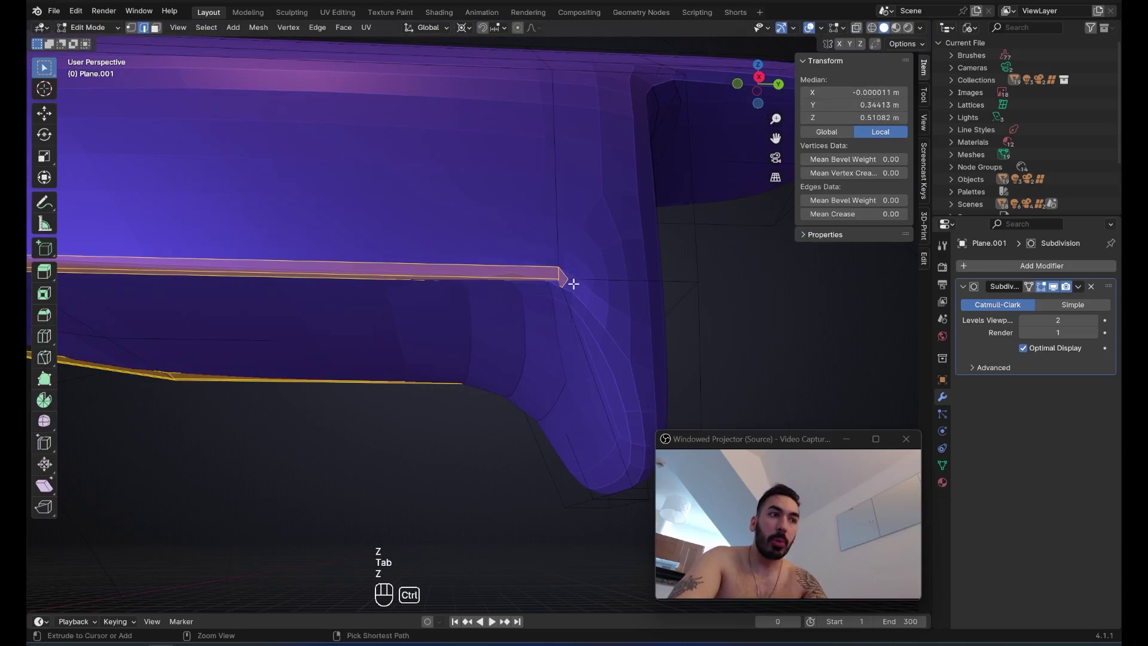
pyautogui.hotkey('ctrl', 'z')
pyautogui.press('Tab')
# - Bevel only the underside border edges along the downward leg with 2 segments and inspect the corner
pyautogui.press('2')
pyautogui.hotkey('ctrl', 'b')
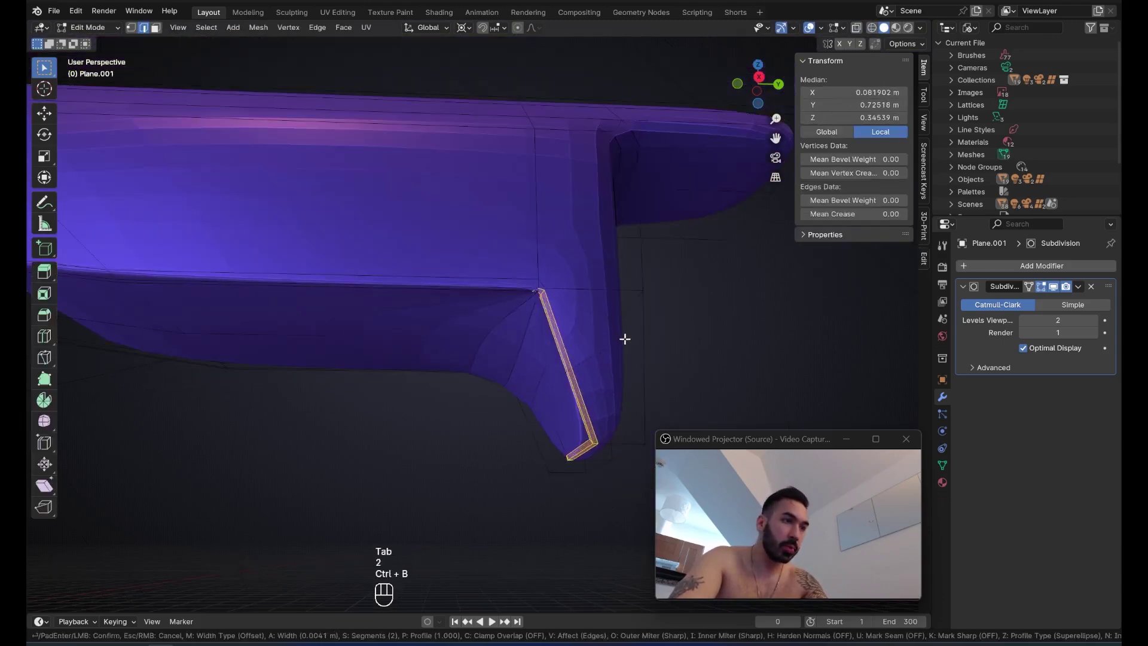
pyautogui.click(625, 335)
pyautogui.scroll(5, 608, 272)
pyautogui.press('z')
pyautogui.press('z')
# - Undo the bevel on the leg's edges back to the front and underside edge selection
pyautogui.hotkey('ctrl', 'z')
pyautogui.hotkey('ctrl', 'z')
pyautogui.hotkey('ctrl', 'z')
pyautogui.hotkey('ctrl', 'z')
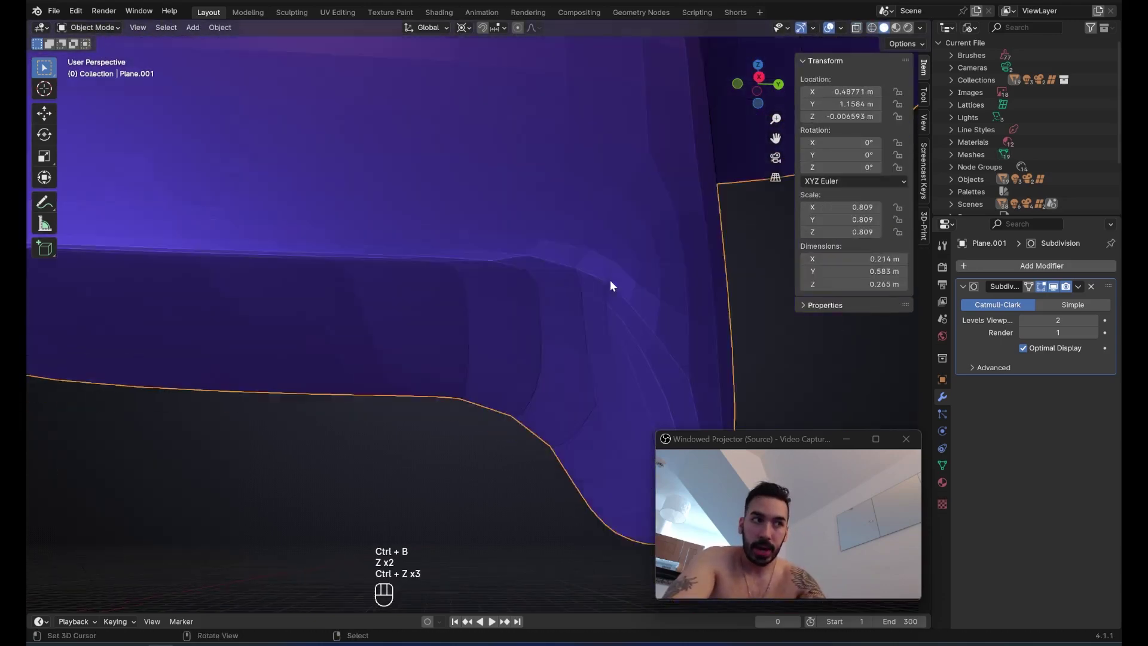
pyautogui.scroll(-5, 610, 280)
pyautogui.hotkey('ctrl', 'z')
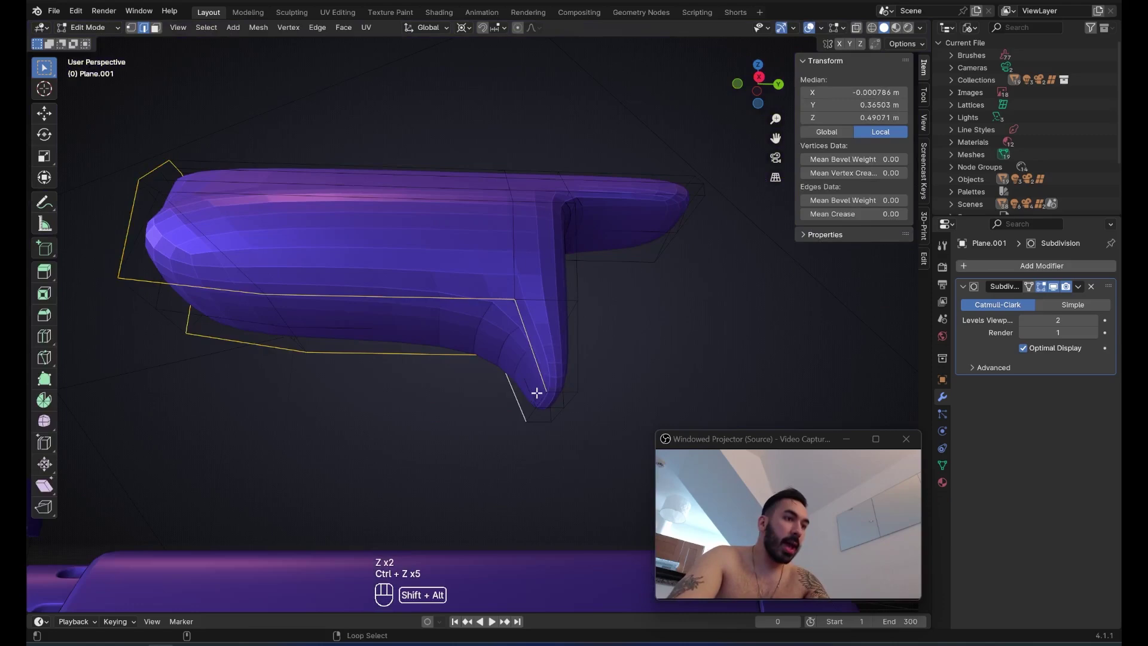
# - Extend the edge selection down and across the tip of the leg to close the underside border loop
pyautogui.press('z')
pyautogui.moveTo(413, 329); pyautogui.dragTo(520, 323, button='middle')
pyautogui.moveTo(427, 281); pyautogui.dragTo(310, 281, button='middle')
pyautogui.press('z')
pyautogui.scroll(4, 548, 287)
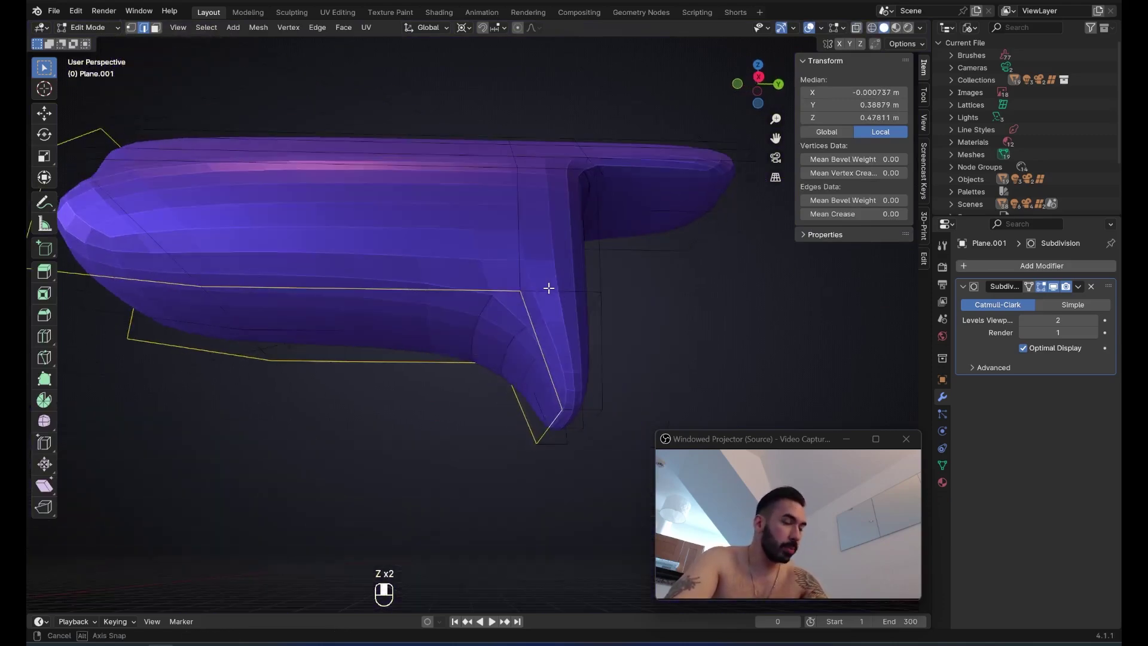
# - Bevel the complete front and underside border loop and inspect it in Object Mode and in wireframe
pyautogui.hotkey('ctrl', 'b')
pyautogui.click(675, 345)
pyautogui.press('Tab')
pyautogui.scroll(-8, 598, 347)
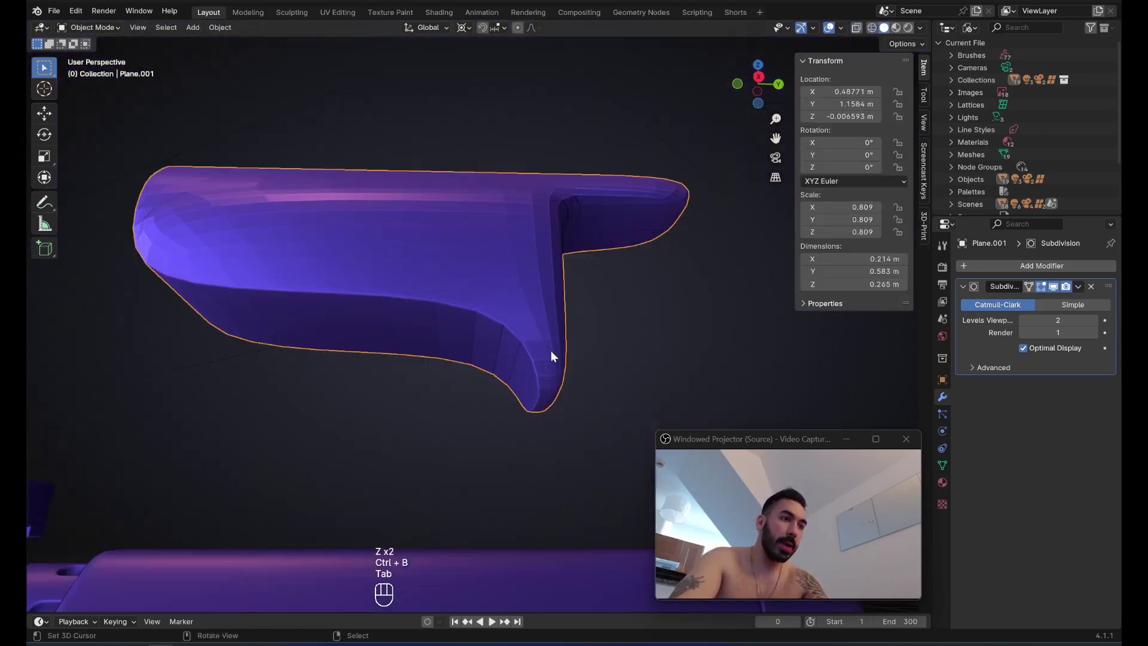
pyautogui.moveTo(550, 350); pyautogui.dragTo(637, 371, button='middle')
pyautogui.press('Tab')
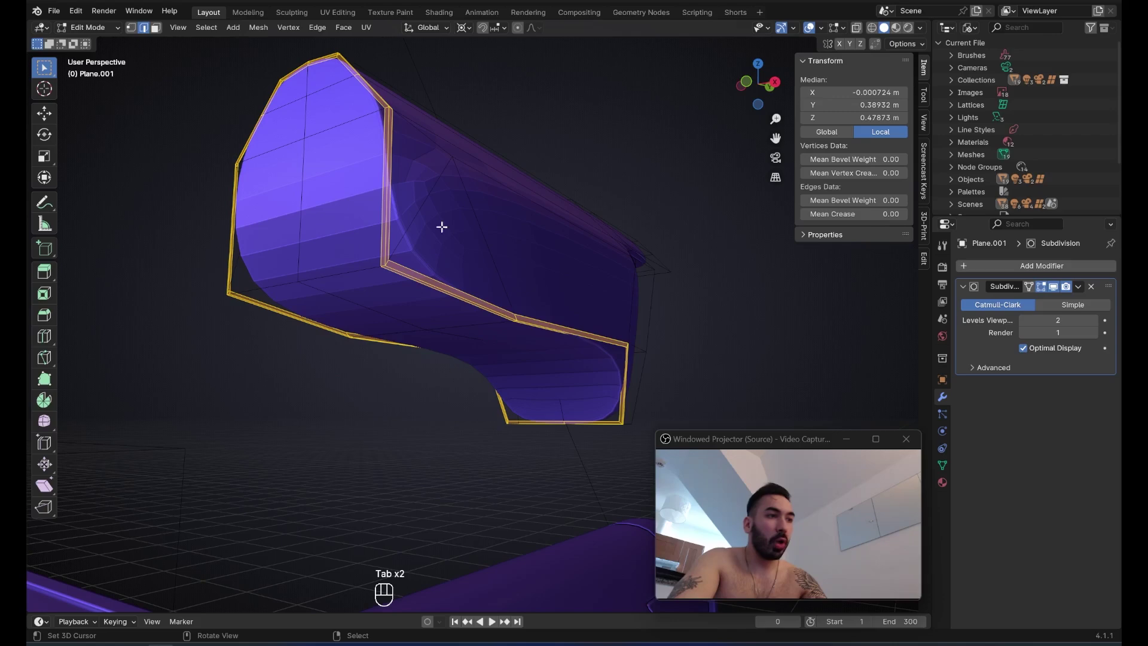
pyautogui.moveTo(376, 170); pyautogui.dragTo(461, 281, button='middle')
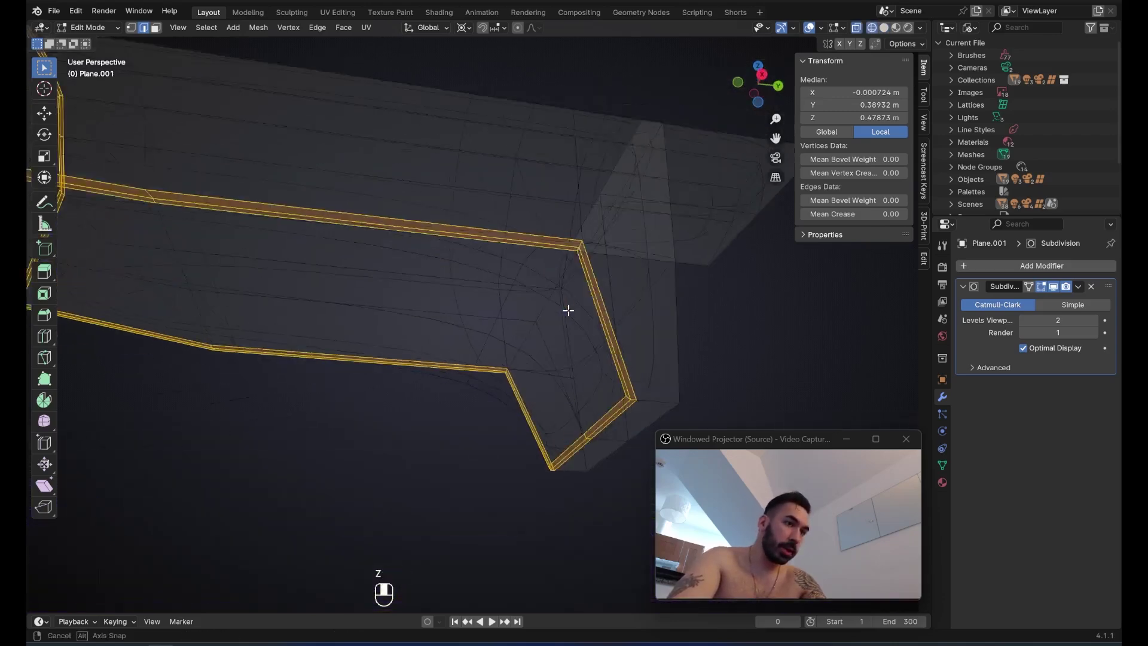
pyautogui.moveTo(568, 310); pyautogui.dragTo(596, 332, button='middle')
pyautogui.moveTo(610, 261)
pyautogui.mouseDown(button='middle')
pyautogui.moveTo(548, 325)
pyautogui.moveTo(502, 315)
pyautogui.moveTo(538, 305)
pyautogui.mouseUp(button='middle')
# - Undo the bevel on the complete front and underside border loop
pyautogui.press('z')
pyautogui.hotkey('ctrl', 'z')
pyautogui.hotkey('ctrl', 'z')
pyautogui.hotkey('ctrl', 'z')
# - Add the horizontal edge loop along the shell's sides and across the leg's rear face to the selection
pyautogui.scroll(-4, 600, 305)
pyautogui.scroll(4, 548, 325)
pyautogui.press('Tab')
pyautogui.moveTo(538, 305); pyautogui.dragTo(469, 349, button='middle')
pyautogui.press('Tab')
pyautogui.hotkey('ctrl', 'b')
pyautogui.rightClick(315, 303)
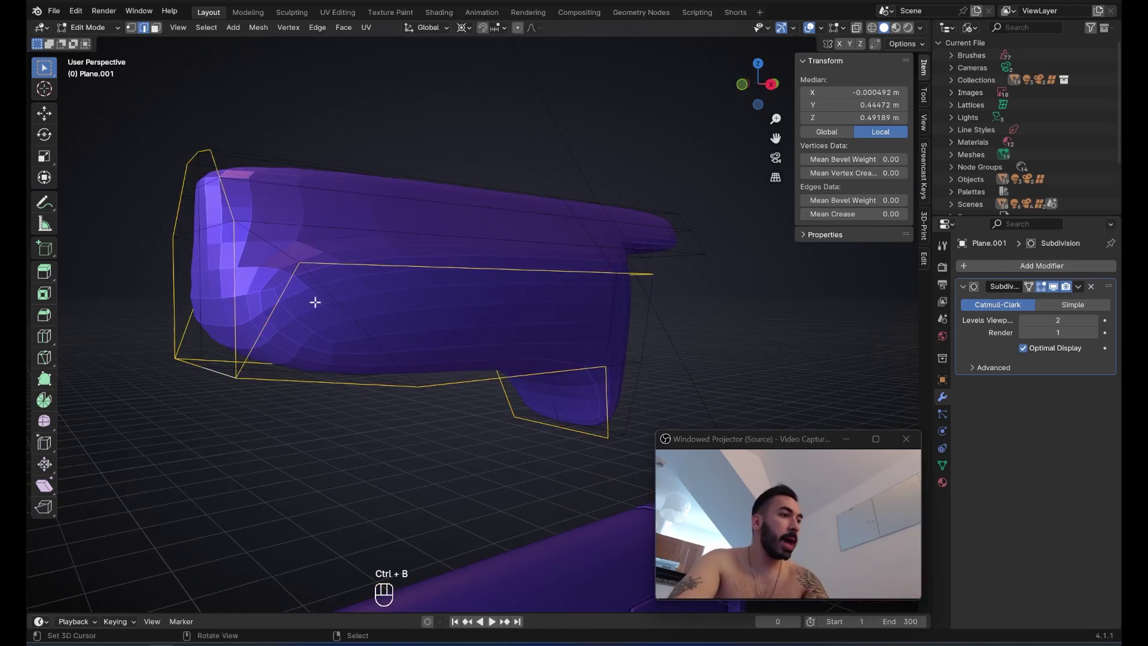
pyautogui.scroll(2, 400, 313)
pyautogui.moveTo(315, 302); pyautogui.dragTo(515, 333, button='middle')
pyautogui.scroll(3, 497, 343)
pyautogui.hotkey('ctrl', 'b')
pyautogui.rightClick(571, 371)
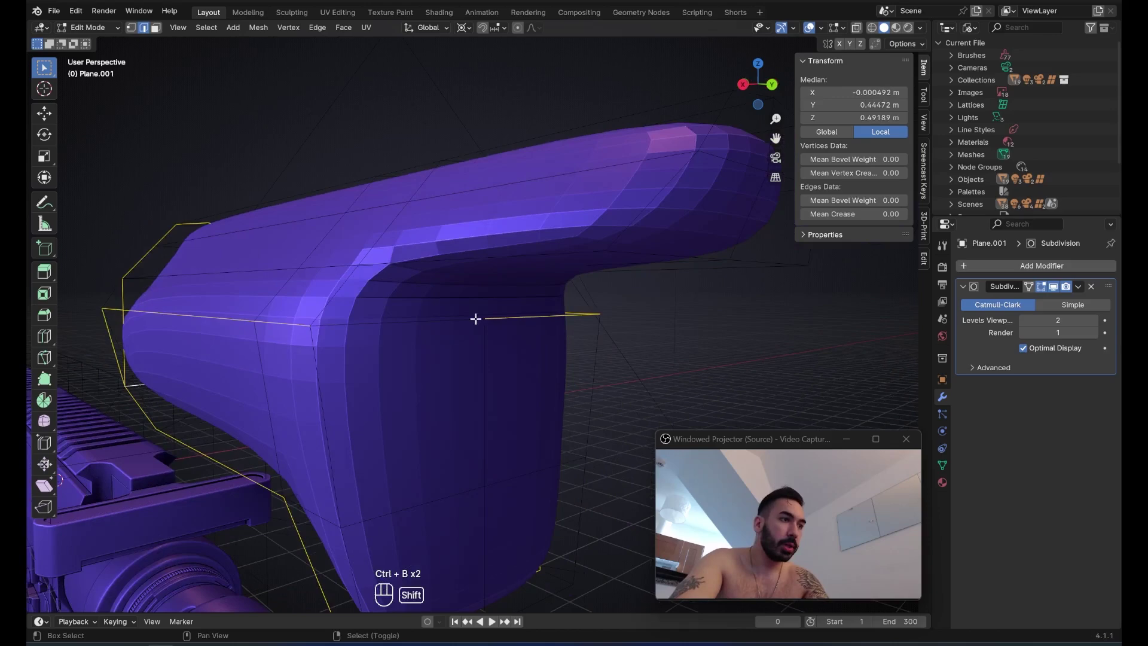
# - Add the loop around the leg's rear corner and the lower edge of the rear overhang to the edge selection
pyautogui.moveTo(420, 319); pyautogui.dragTo(504, 326, button='middle')
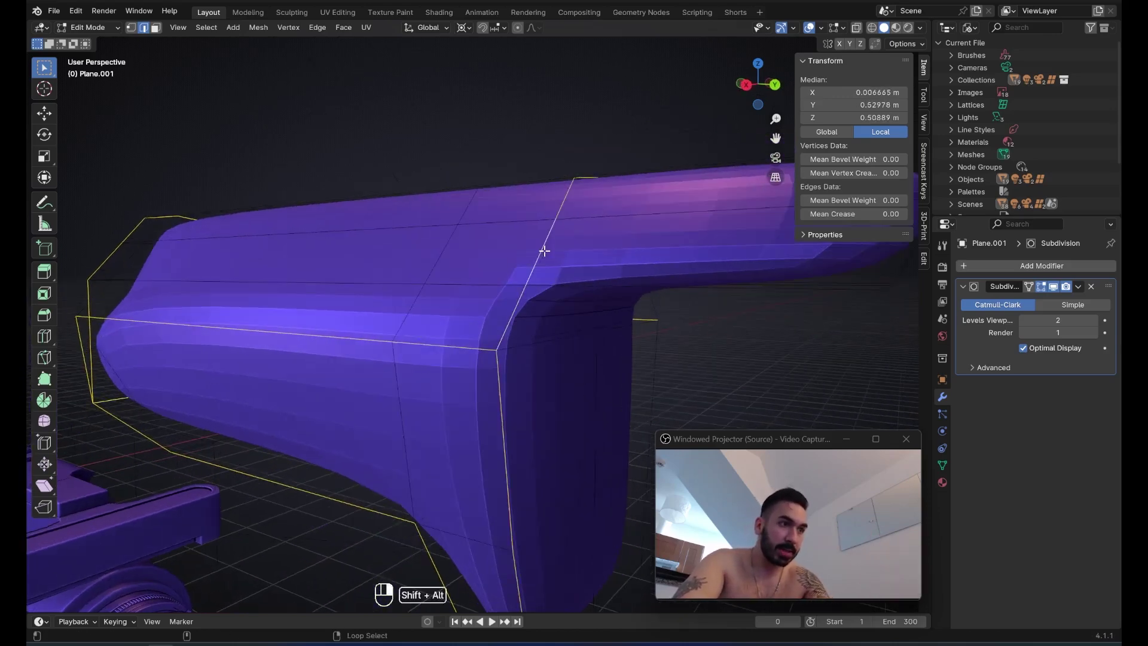
pyautogui.moveTo(103, 324); pyautogui.dragTo(107, 297, button='middle')
pyautogui.keyDown('ctrl'); pyautogui.moveTo(534, 234); pyautogui.dragTo(511, 250, button='middle'); pyautogui.keyUp('ctrl')
pyautogui.scroll(2, 511, 249)
pyautogui.scroll(3, 541, 287)
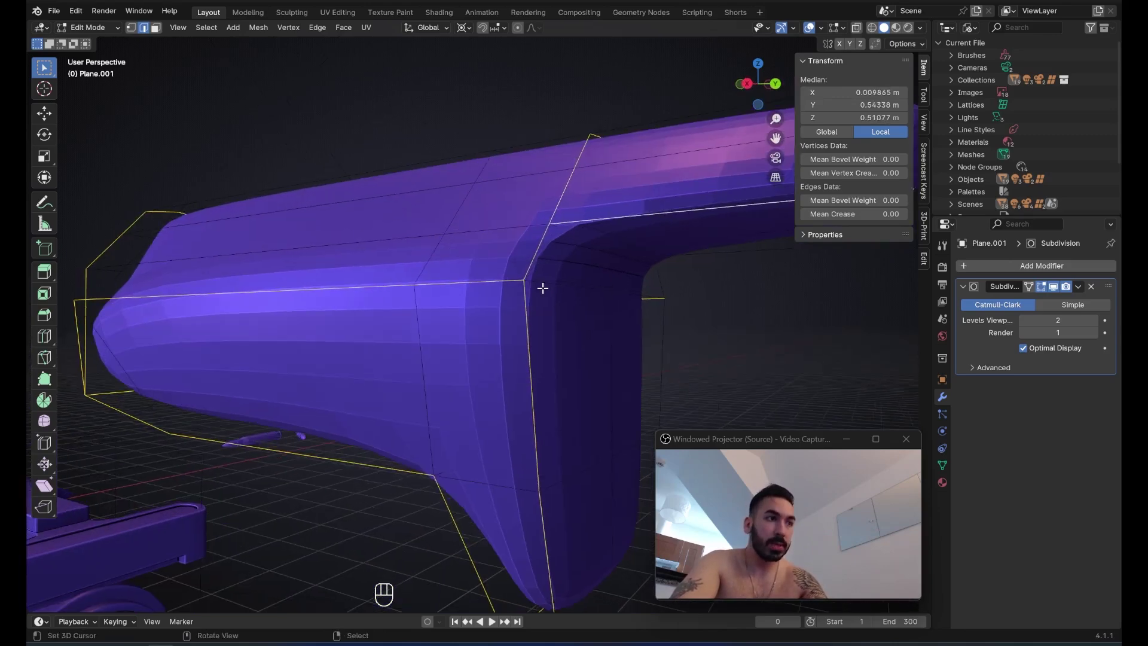
# - Bevel the selected edges with 2 segments, a width of 0.00483 m and a shape of 1.000, and undo it
pyautogui.hotkey('ctrl', 'b')
pyautogui.click(628, 328)
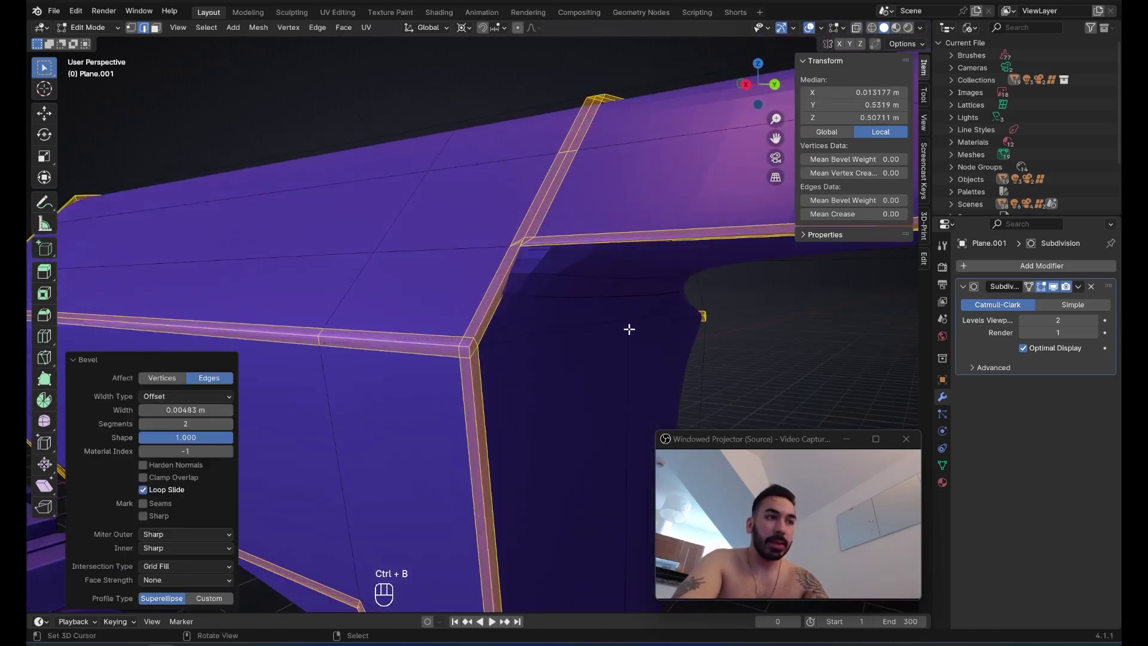
pyautogui.hotkey('ctrl', 'z')
pyautogui.press('z')
pyautogui.press('z')
# - Bevel the edge selection again with 2 segments and inspect the corner under the overhang in Object Mode
pyautogui.hotkey('ctrl', 'b')
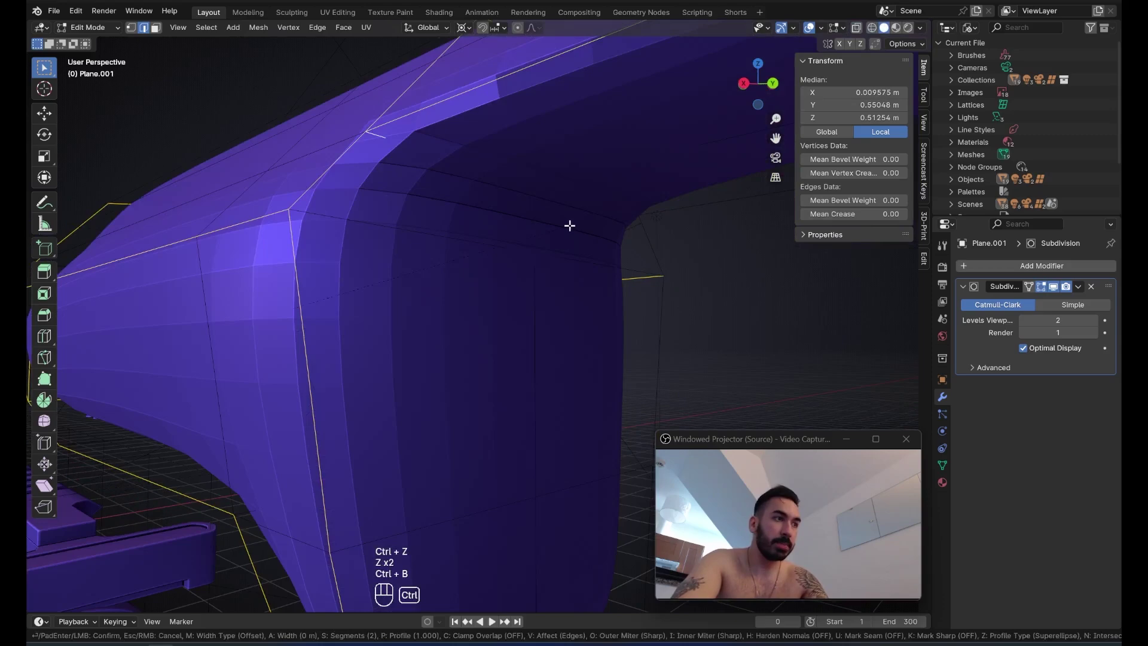
pyautogui.click(574, 226)
pyautogui.moveTo(568, 230); pyautogui.dragTo(445, 253, button='middle')
pyautogui.press('3')
pyautogui.press('Tab')
pyautogui.press('Tab')
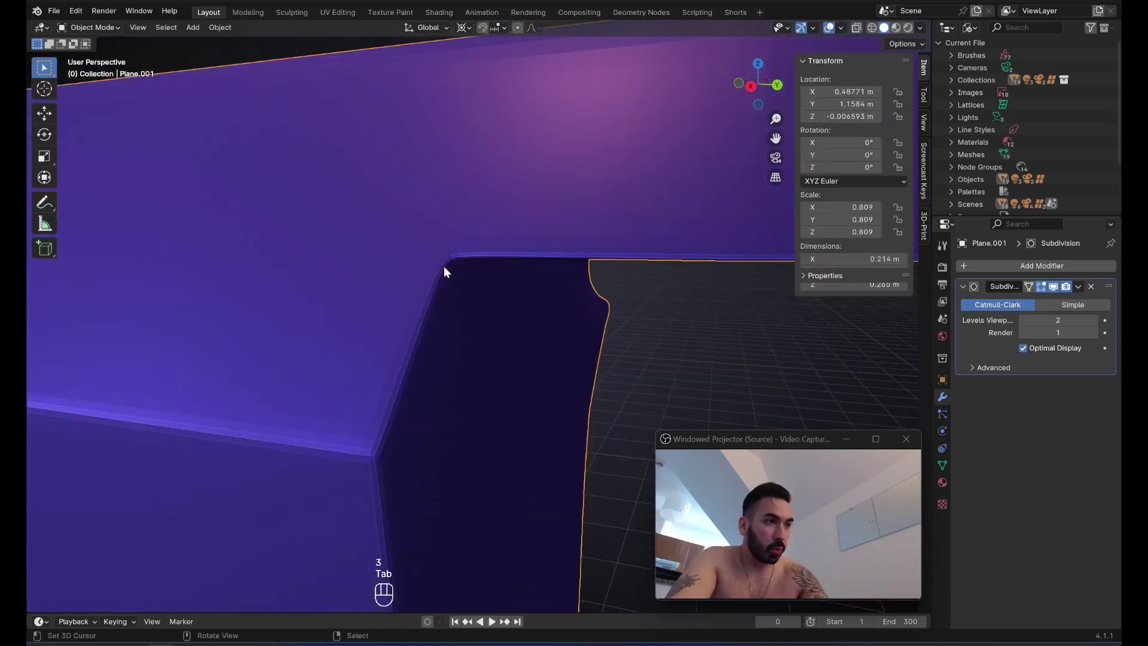
# - Examine the triangular face and its corner vertex where the bevels meet beneath the overhang, and clear the selection
pyautogui.keyDown('shift'); pyautogui.moveTo(389, 257); pyautogui.dragTo(448, 271, button='middle'); pyautogui.keyUp('shift')
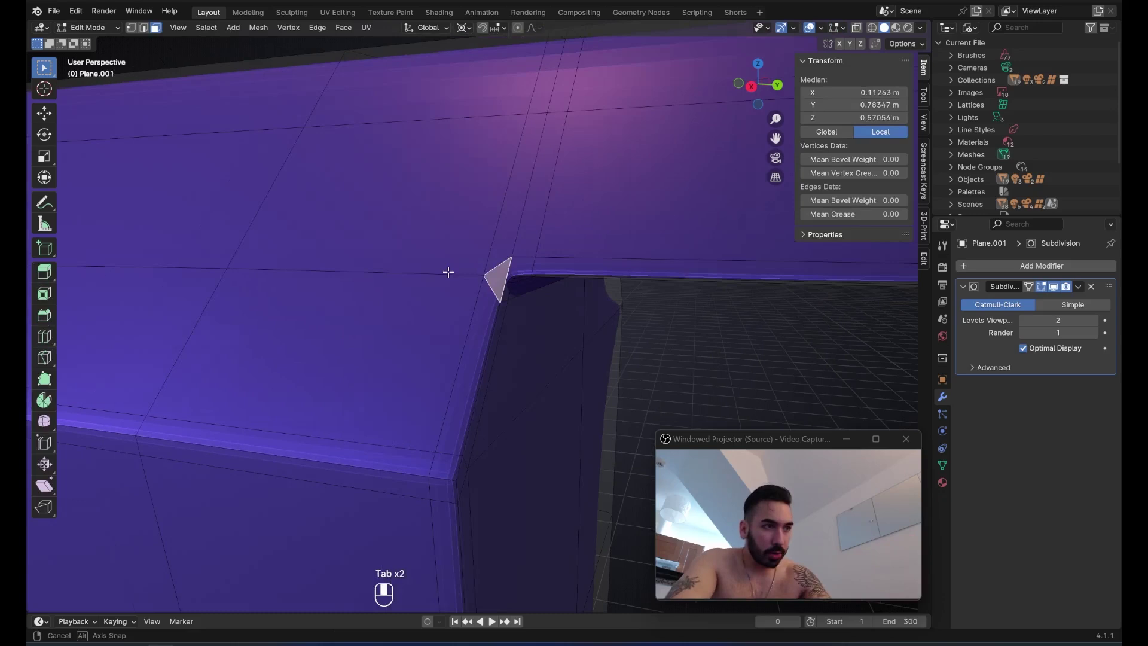
pyautogui.press('1')
pyautogui.rightClick(502, 275)
pyautogui.scroll(4, 551, 292)
pyautogui.keyDown('shift'); pyautogui.moveTo(551, 292); pyautogui.dragTo(408, 296, button='middle'); pyautogui.keyUp('shift')
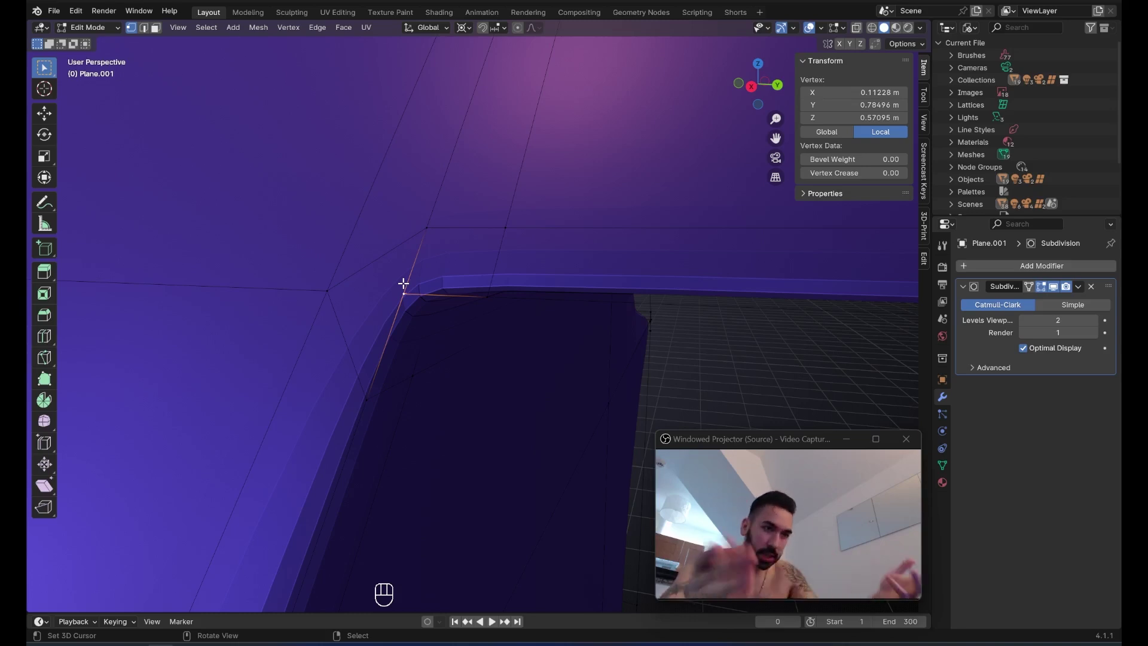
pyautogui.scroll(-5, 464, 300)
pyautogui.moveTo(462, 293); pyautogui.dragTo(509, 323, button='middle')
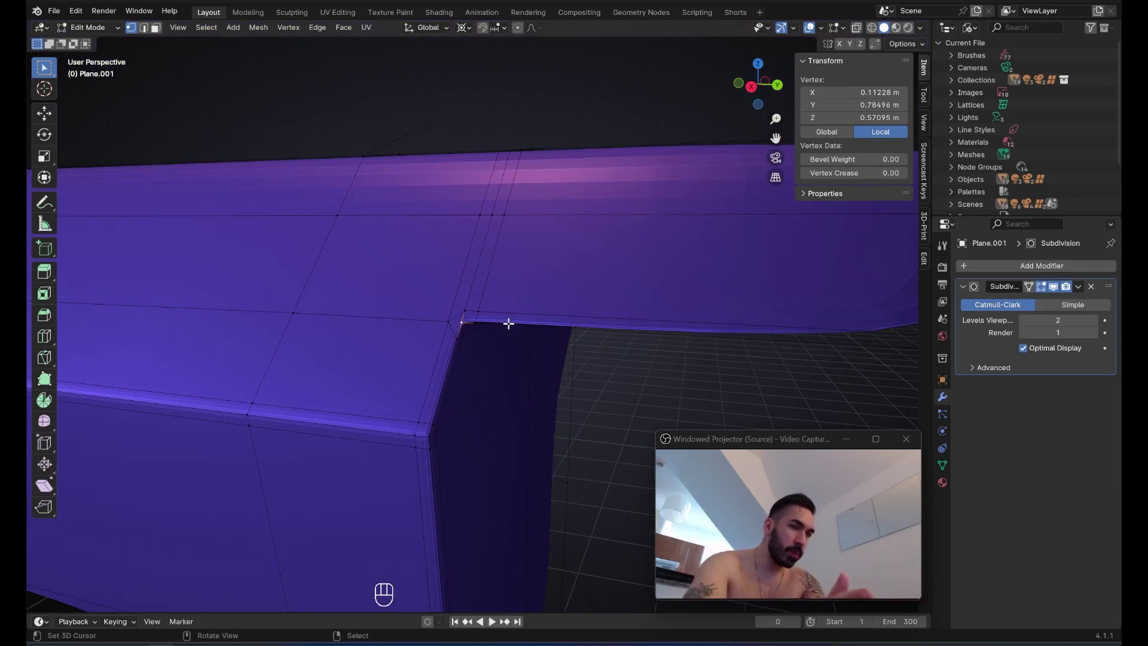
pyautogui.scroll(2, 457, 312)
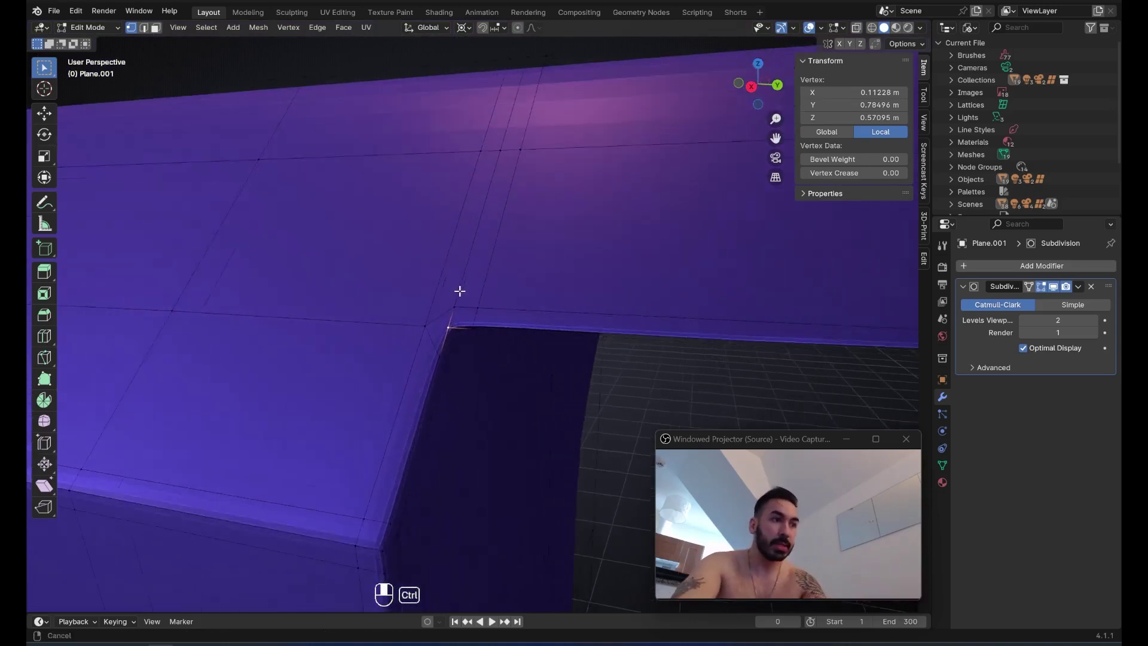
pyautogui.press('a')
pyautogui.press('a')
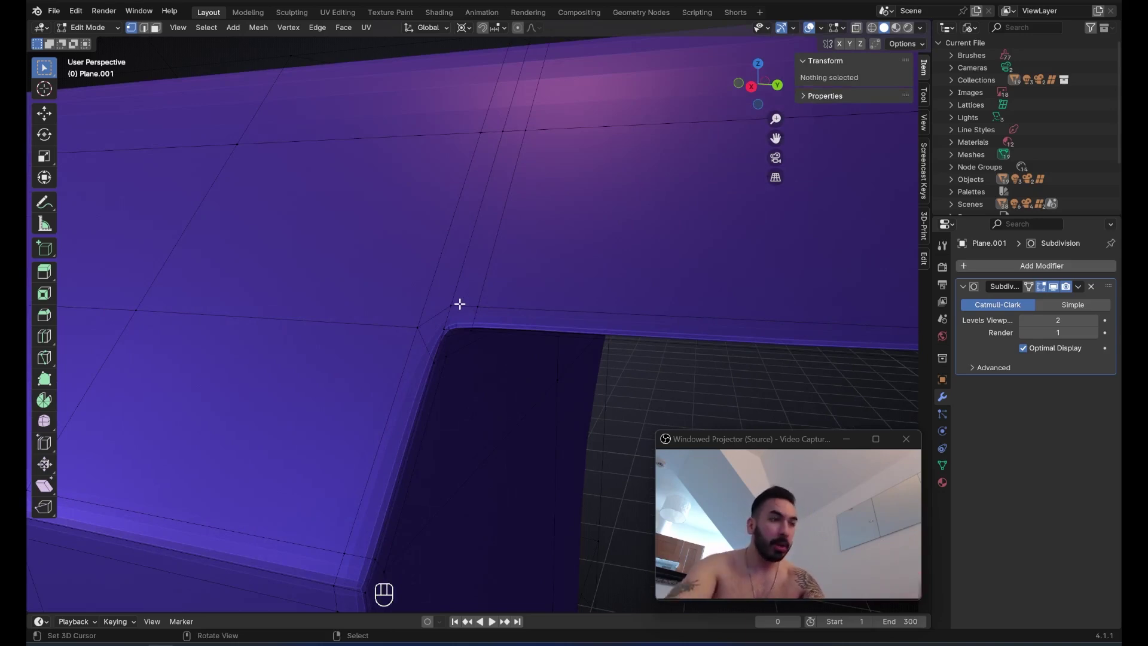
# - Reselect the triangular corner face and undo back to the edge selection before the bevel
pyautogui.press('3')
pyautogui.click(430, 330)
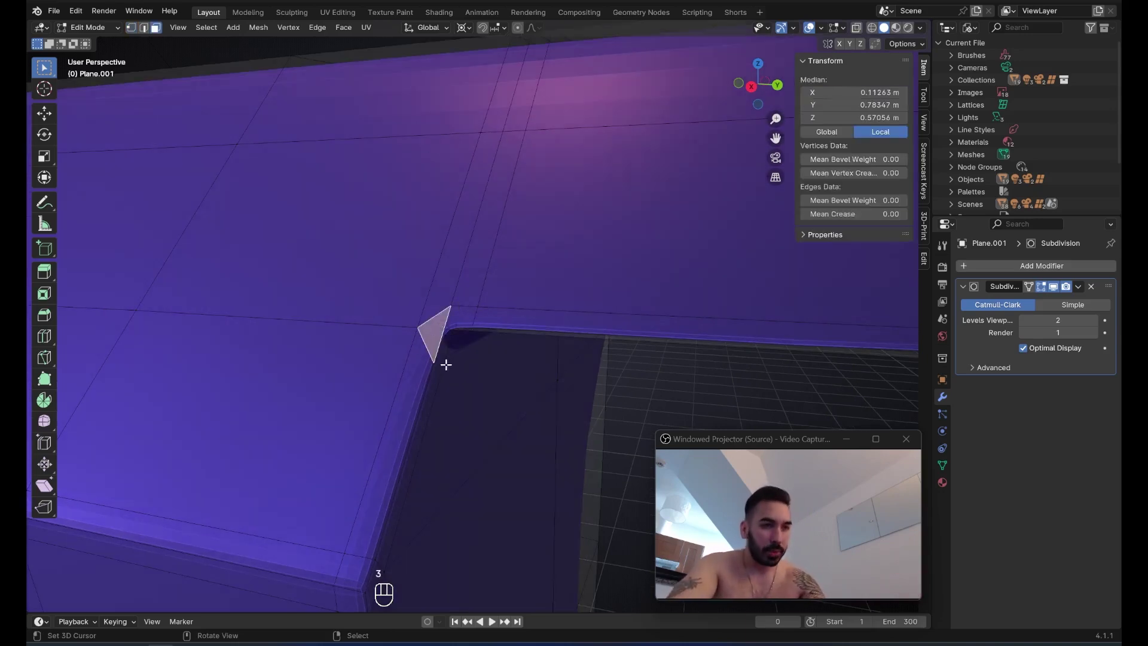
pyautogui.hotkey('ctrl', 'z')
pyautogui.hotkey('ctrl', 'z')
pyautogui.hotkey('ctrl', 'z')
pyautogui.hotkey('ctrl', 'z')
pyautogui.hotkey('ctrl', 'z')
pyautogui.hotkey('ctrl', 'z')
pyautogui.hotkey('ctrl', 'z')
pyautogui.hotkey('ctrl', 'z')
pyautogui.hotkey('ctrl', 'z')
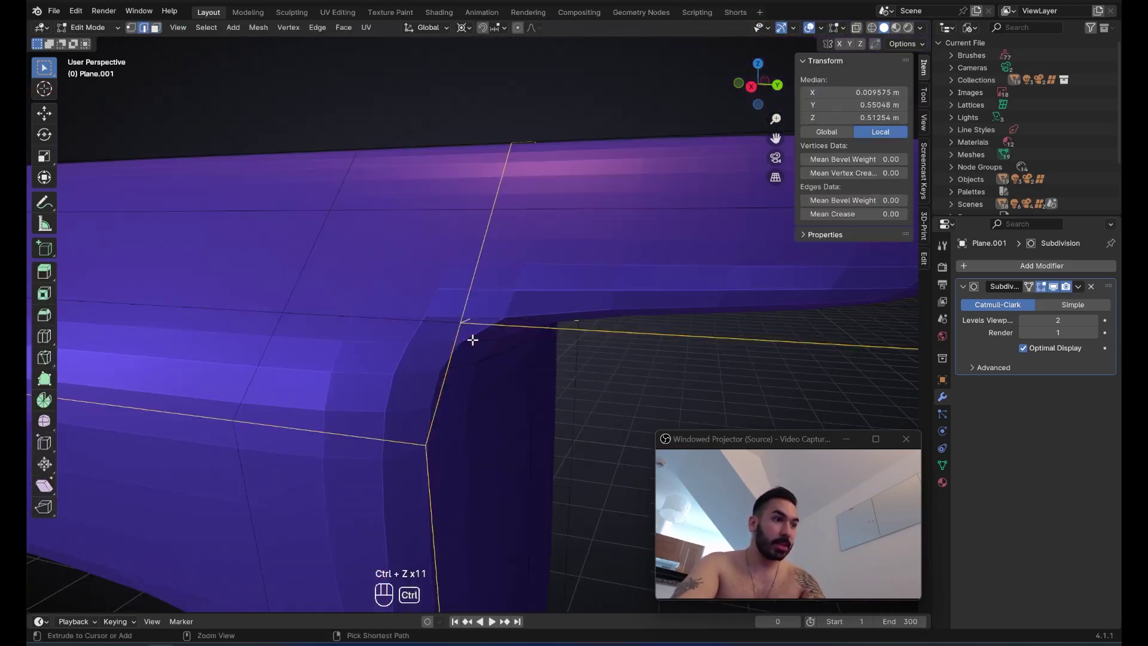
# - Add the lengthwise side edge that runs into the overhang corner to the edge selection
pyautogui.moveTo(472, 340)
pyautogui.mouseDown(button='middle')
pyautogui.moveTo(469, 328)
pyautogui.moveTo(484, 343)
pyautogui.moveTo(468, 339)
pyautogui.mouseUp(button='middle')
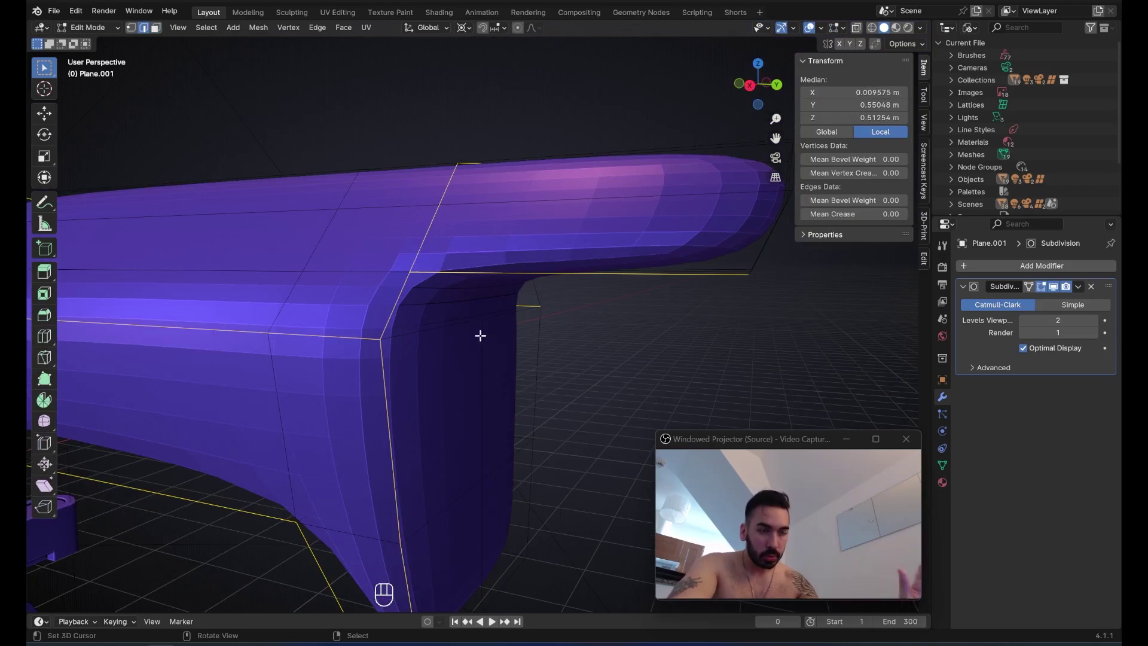
pyautogui.scroll(-4, 326, 271)
pyautogui.scroll(2, 335, 275)
pyautogui.moveTo(423, 299)
pyautogui.mouseDown(button='middle')
pyautogui.moveTo(451, 305)
pyautogui.moveTo(399, 305)
pyautogui.moveTo(415, 305)
pyautogui.moveTo(405, 271)
pyautogui.moveTo(419, 317)
pyautogui.mouseUp(button='middle')
pyautogui.scroll(4, 461, 299)
pyautogui.press('z')
pyautogui.press('z')
pyautogui.moveTo(390, 259); pyautogui.dragTo(379, 225, button='middle')
# - Select the overhang's corner vertex in vertex mode and undo back to the edge selection
pyautogui.press('1')
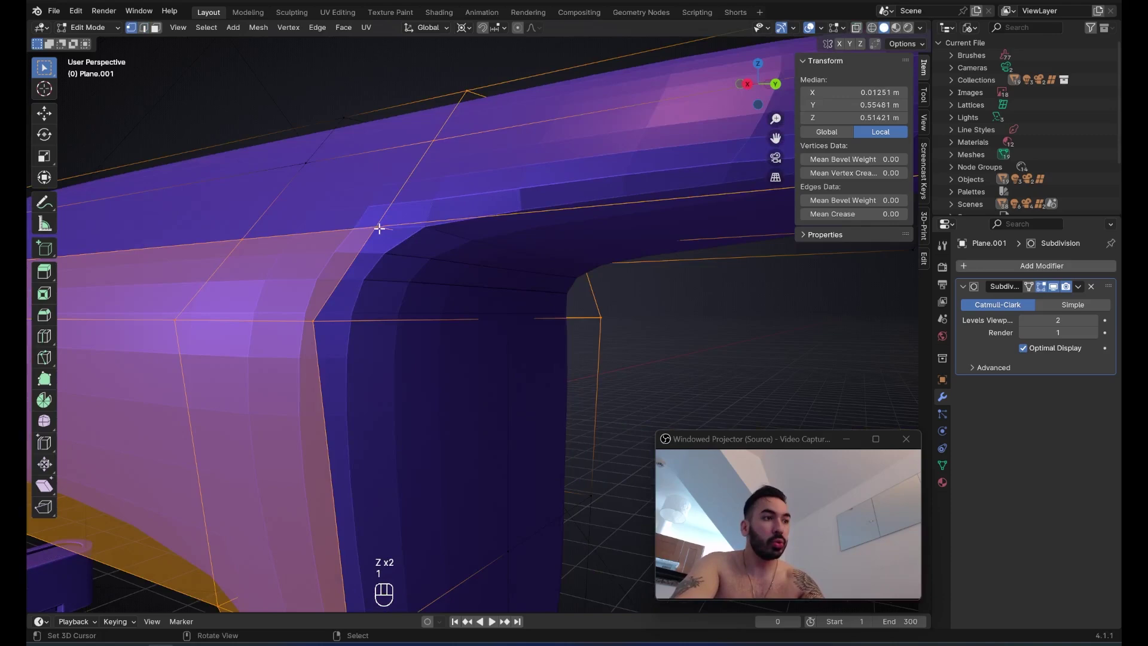
pyautogui.rightClick(376, 229)
pyautogui.hotkey('ctrl', 'z')
pyautogui.press('z')
pyautogui.hotkey('ctrl', 'z')
pyautogui.press('z')
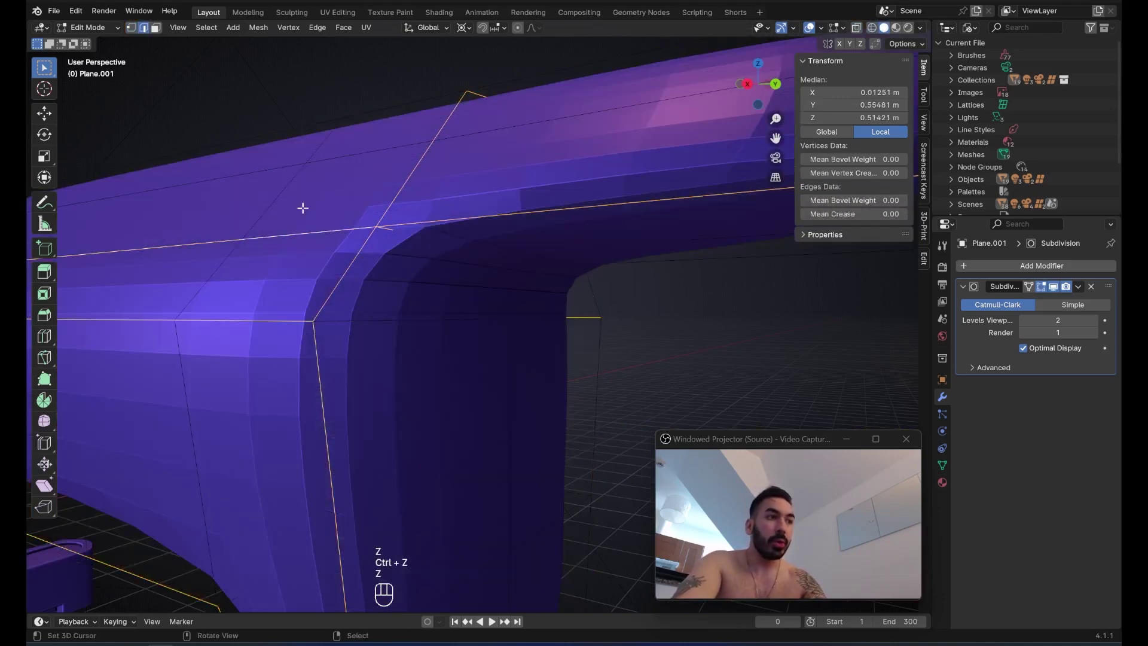
# - View the selection from the side in vertex mode and undo the switch from edge mode
pyautogui.press('1')
pyautogui.scroll(-3, 405, 243)
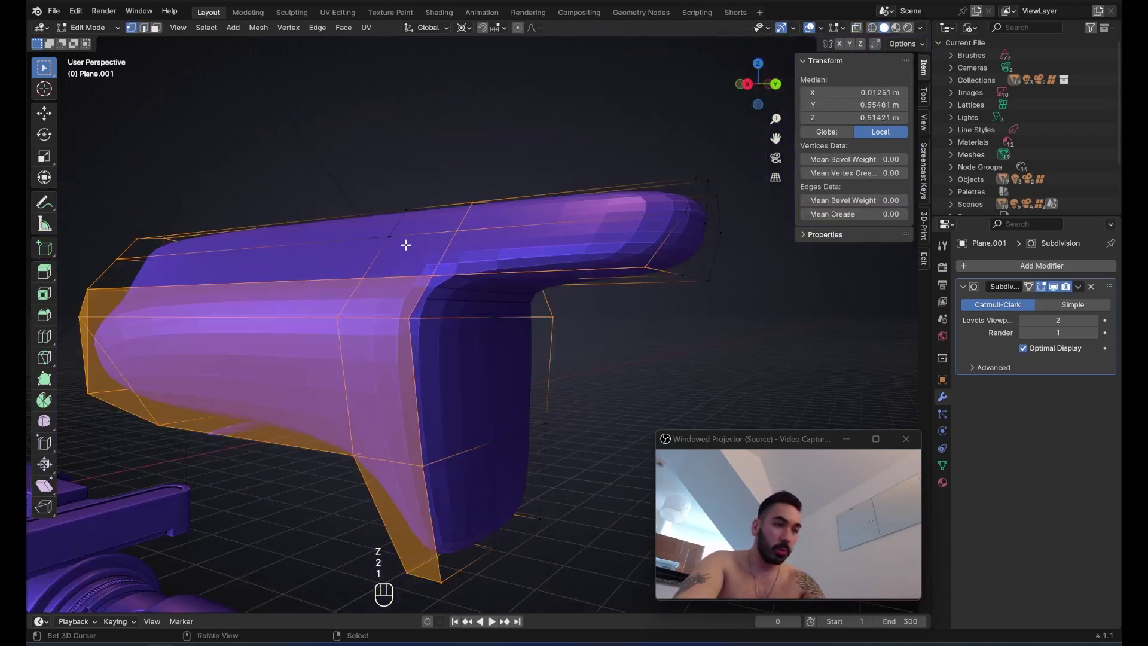
pyautogui.moveTo(405, 244); pyautogui.dragTo(431, 245, button='middle')
pyautogui.scroll(-1, 441, 348)
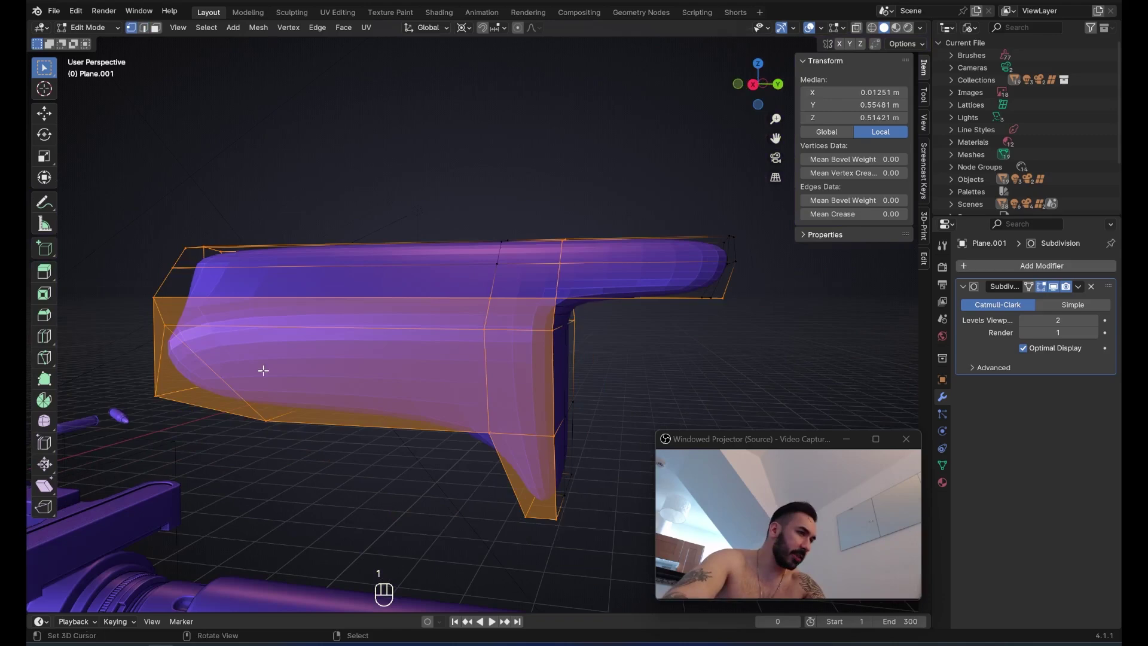
pyautogui.moveTo(264, 370); pyautogui.dragTo(443, 377, button='middle')
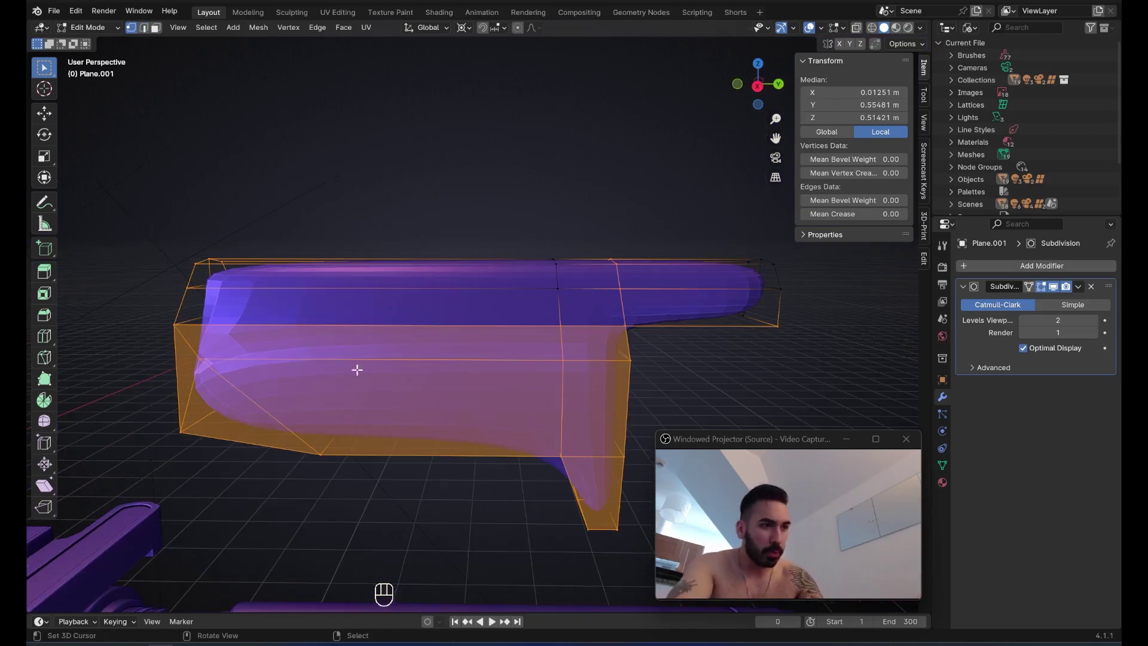
pyautogui.hotkey('ctrl', 'z')
# - Bevel the extended edge selection with 2 segments and a width of about 0.0022 m
pyautogui.moveTo(357, 370); pyautogui.dragTo(482, 336, button='middle')
pyautogui.scroll(6, 482, 335)
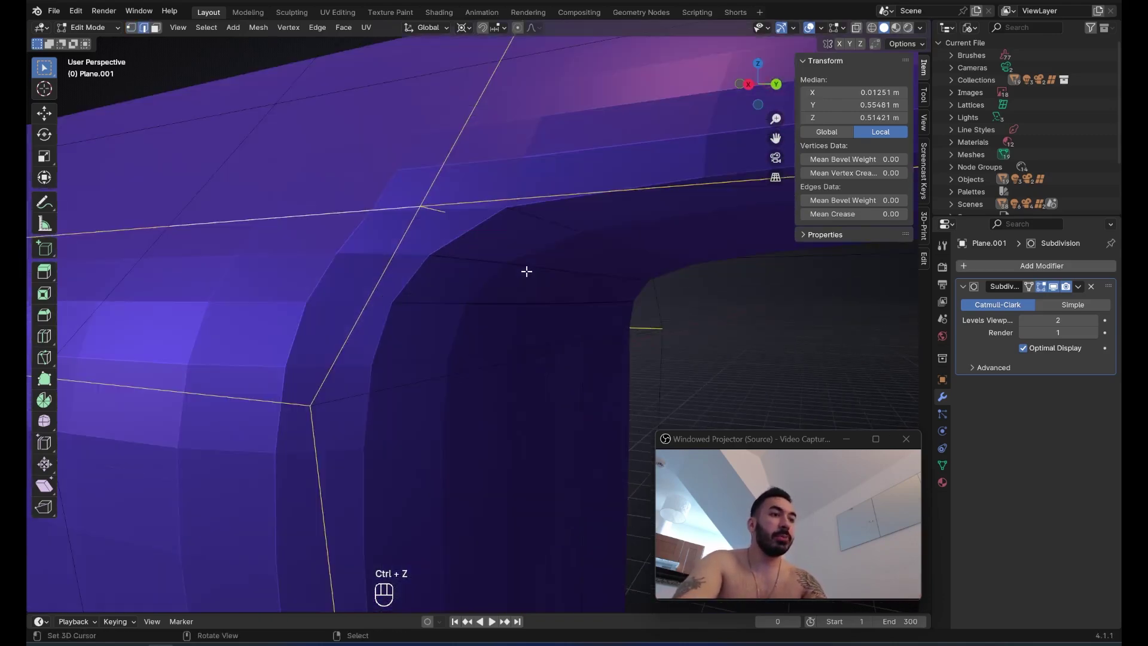
pyautogui.press('shift')
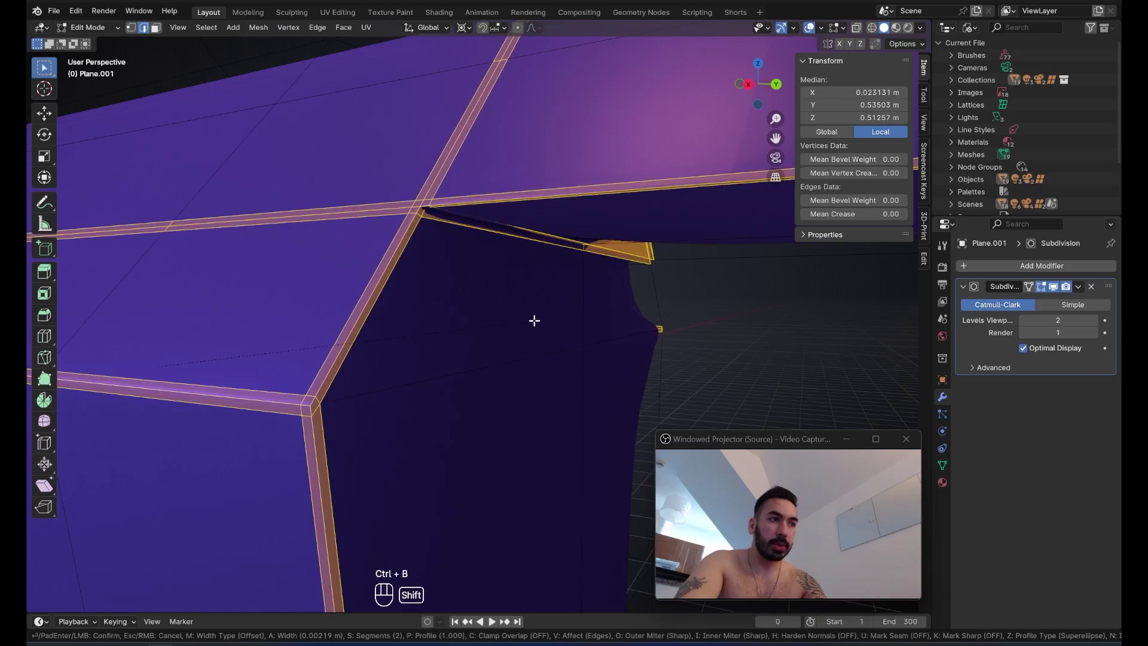
pyautogui.click(534, 321)
# - Select the small quad faces where the bevels cross at the overhang corner to examine their topology
pyautogui.keyDown('shift'); pyautogui.moveTo(444, 286); pyautogui.dragTo(500, 321, button='middle'); pyautogui.keyUp('shift')
pyautogui.scroll(3, 499, 321)
pyautogui.keyDown('shift'); pyautogui.moveTo(442, 263); pyautogui.dragTo(512, 314, button='middle'); pyautogui.keyUp('shift')
pyautogui.press('3')
pyautogui.rightClick(553, 293)
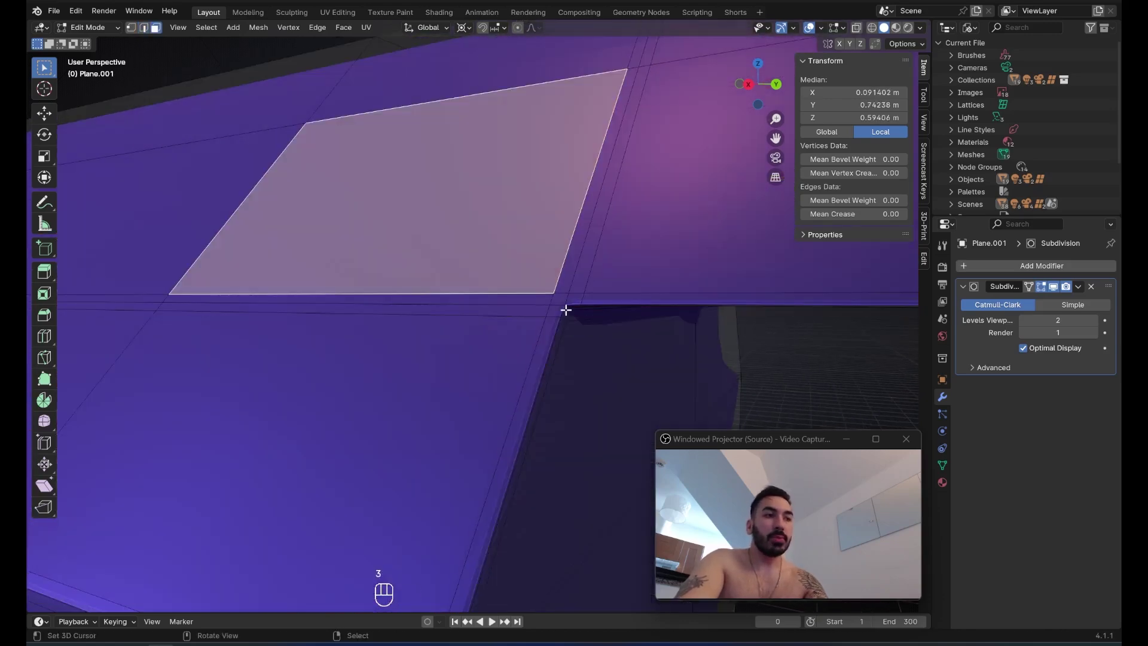
pyautogui.keyDown('ctrl'); pyautogui.keyDown('shift'); pyautogui.click(566, 310); pyautogui.keyUp('shift'); pyautogui.keyUp('ctrl')
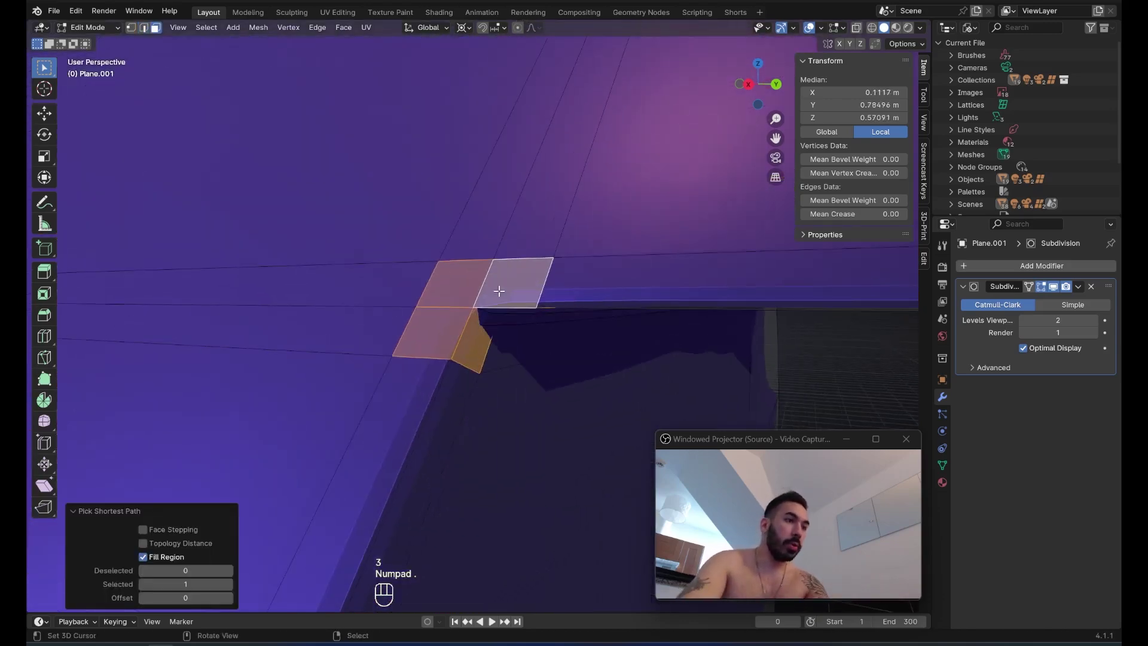
# - Lower the Subdivision modifier's viewport level while examining the selected corner faces
pyautogui.press('z')
pyautogui.press('z')
pyautogui.moveTo(498, 290)
pyautogui.mouseDown(button='middle')
pyautogui.moveTo(461, 251)
pyautogui.moveTo(547, 334)
pyautogui.mouseUp(button='middle')
pyautogui.click(1024, 320)
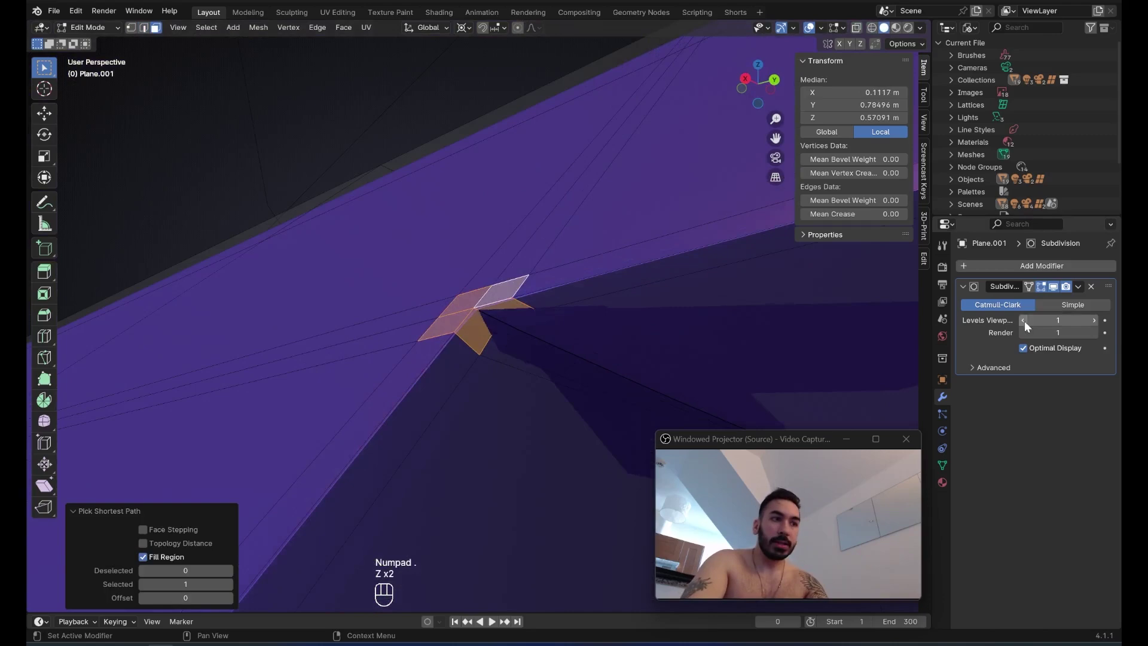
pyautogui.click(1024, 320)
# - Examine the beveled corner in Object and Edit Mode, select its vertex, and clear the selection
pyautogui.press('Tab')
pyautogui.moveTo(666, 317)
pyautogui.mouseDown(button='middle')
pyautogui.moveTo(612, 345)
pyautogui.moveTo(490, 326)
pyautogui.moveTo(478, 331)
pyautogui.moveTo(493, 340)
pyautogui.moveTo(474, 339)
pyautogui.moveTo(402, 309)
pyautogui.moveTo(453, 330)
pyautogui.moveTo(428, 328)
pyautogui.moveTo(457, 335)
pyautogui.moveTo(466, 349)
pyautogui.moveTo(455, 353)
pyautogui.moveTo(486, 308)
pyautogui.moveTo(496, 313)
pyautogui.moveTo(467, 315)
pyautogui.moveTo(503, 324)
pyautogui.moveTo(397, 349)
pyautogui.moveTo(467, 313)
pyautogui.moveTo(472, 331)
pyautogui.moveTo(372, 311)
pyautogui.mouseUp(button='middle')
pyautogui.press('Tab')
pyautogui.press('z')
pyautogui.press('z')
pyautogui.press('1')
pyautogui.rightClick(479, 343)
pyautogui.press('a')
pyautogui.press('a')
pyautogui.press('z')
pyautogui.press('Tab')
pyautogui.press('z')
# - Set the viewport subdivision level to 1 and back to 2, and inspect the corner in Object Mode
pyautogui.hotkey('ctrl', '1')
pyautogui.hotkey('ctrl', '2')
pyautogui.moveTo(568, 334); pyautogui.dragTo(483, 333, button='middle')
pyautogui.press('Tab')
pyautogui.press('Tab')
pyautogui.scroll(-1, 481, 329)
pyautogui.scroll(5, 544, 289)
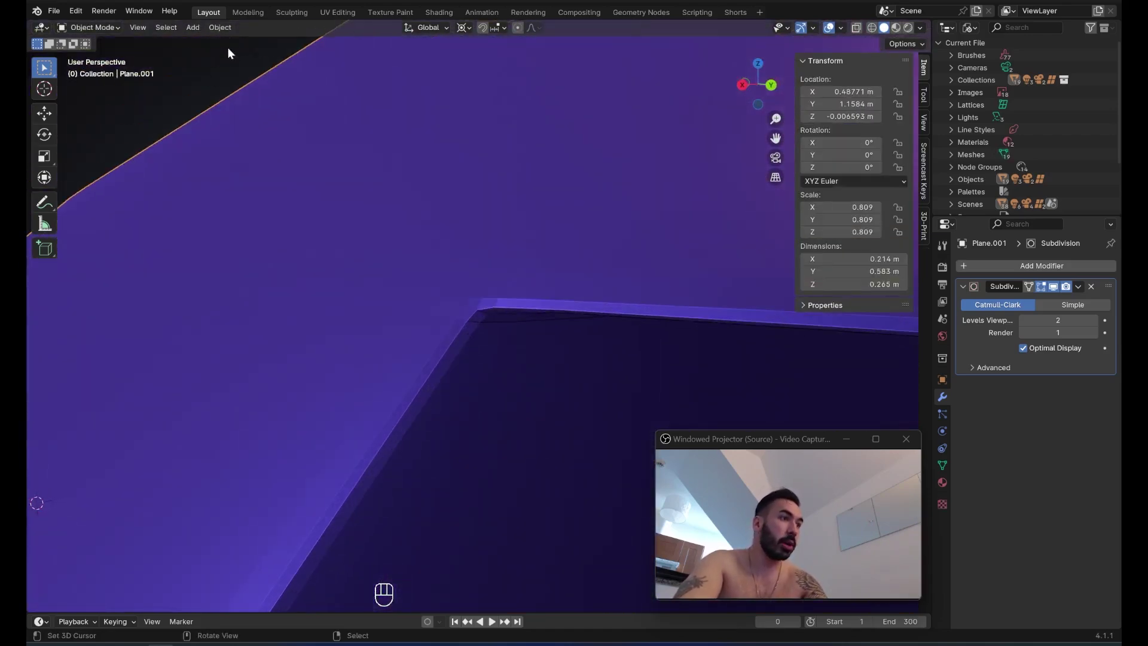
# - Shade the stock shell smooth and inspect its beveled overhang corner
pyautogui.click(219, 28)
pyautogui.click(267, 299)
pyautogui.moveTo(402, 321); pyautogui.dragTo(525, 363, button='middle')
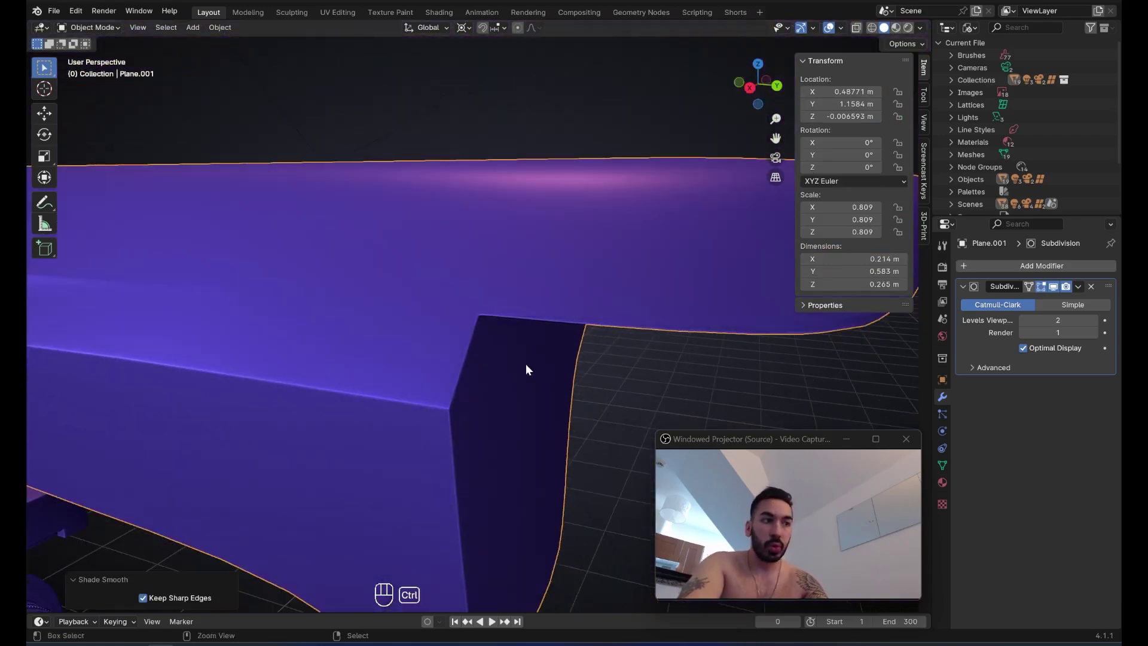
# - Undo the smooth shading, subdivision level changes and bevel, going back to the selected unbeveled edge loops
pyautogui.hotkey('ctrl', 'z')
pyautogui.hotkey('ctrl', 'z')
pyautogui.hotkey('ctrl', 'z')
pyautogui.hotkey('ctrl', 'z')
pyautogui.hotkey('ctrl', 'z')
pyautogui.hotkey('ctrl', 'z')
pyautogui.hotkey('ctrl', 'z')
pyautogui.hotkey('ctrl', 'z')
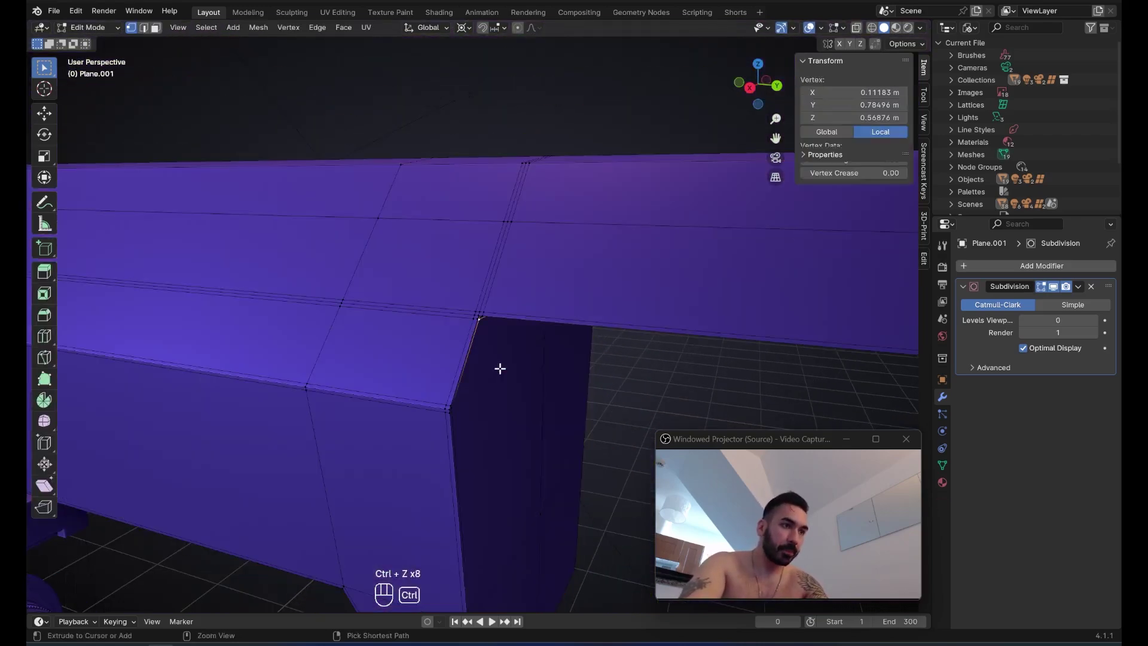
pyautogui.hotkey('ctrl', 'z')
pyautogui.hotkey('ctrl', 'z')
pyautogui.hotkey('ctrl', 'z')
pyautogui.hotkey('ctrl', 'z')
pyautogui.hotkey('ctrl', 'z')
pyautogui.hotkey('ctrl', 'z')
pyautogui.hotkey('ctrl', 'z')
pyautogui.hotkey('ctrl', 'z')
pyautogui.hotkey('ctrl', 'z')
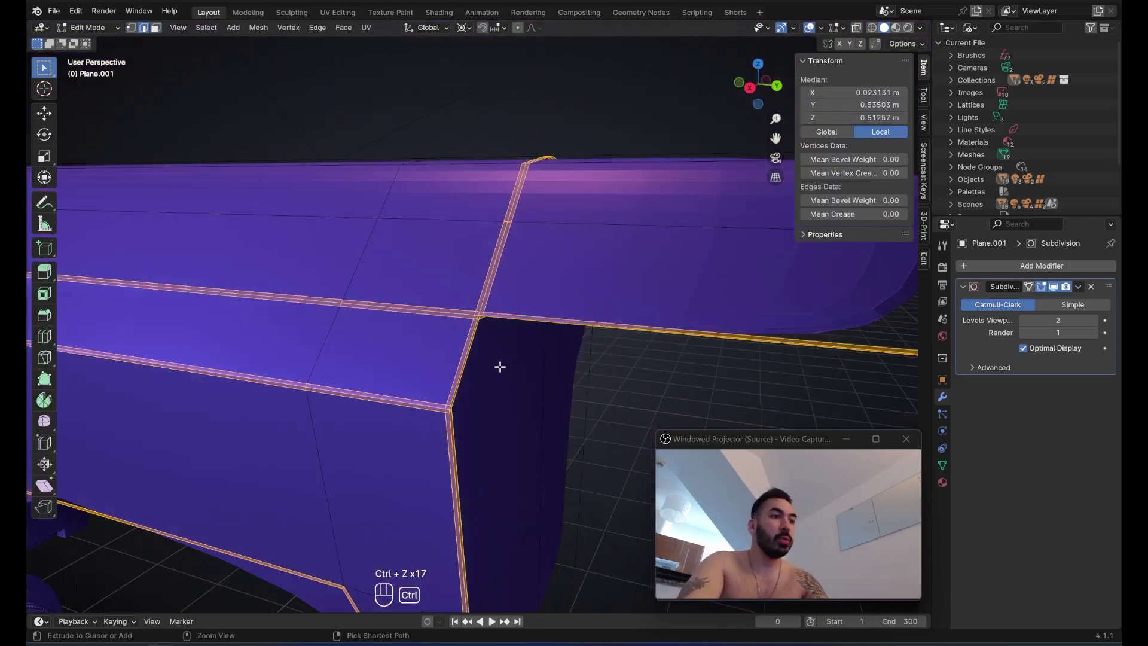
pyautogui.hotkey('ctrl', 'z')
# - Bevel the selected edge loops with two segments and a width of about 0.0025 m, checking the offset in wireframe
pyautogui.scroll(-2, 429, 274)
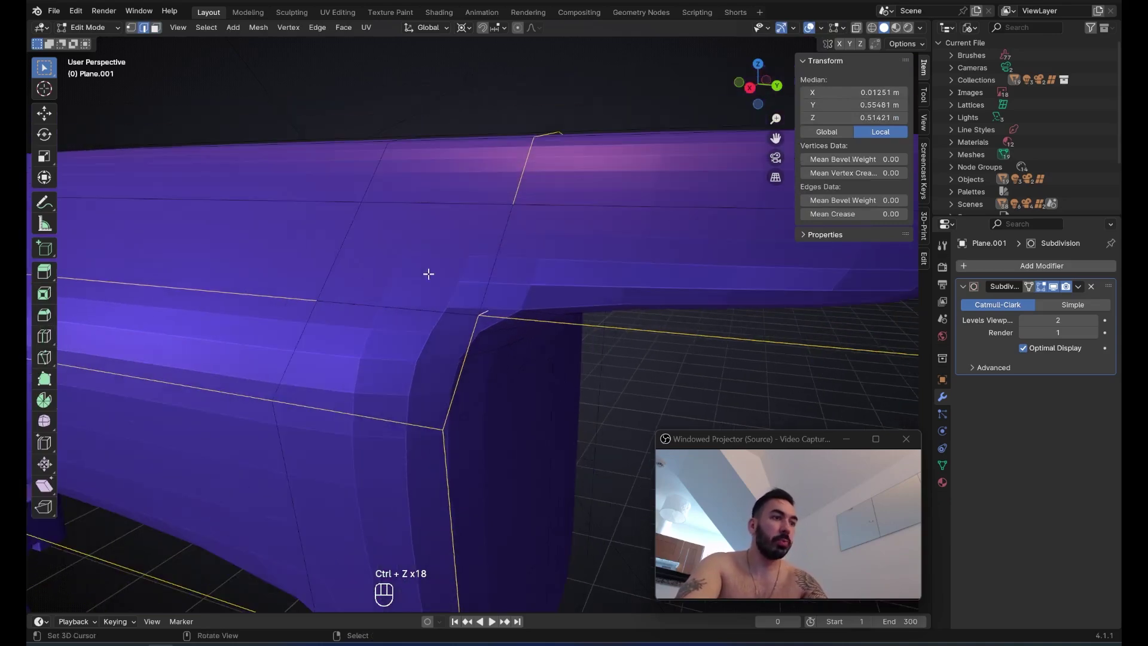
pyautogui.scroll(-5, 539, 188)
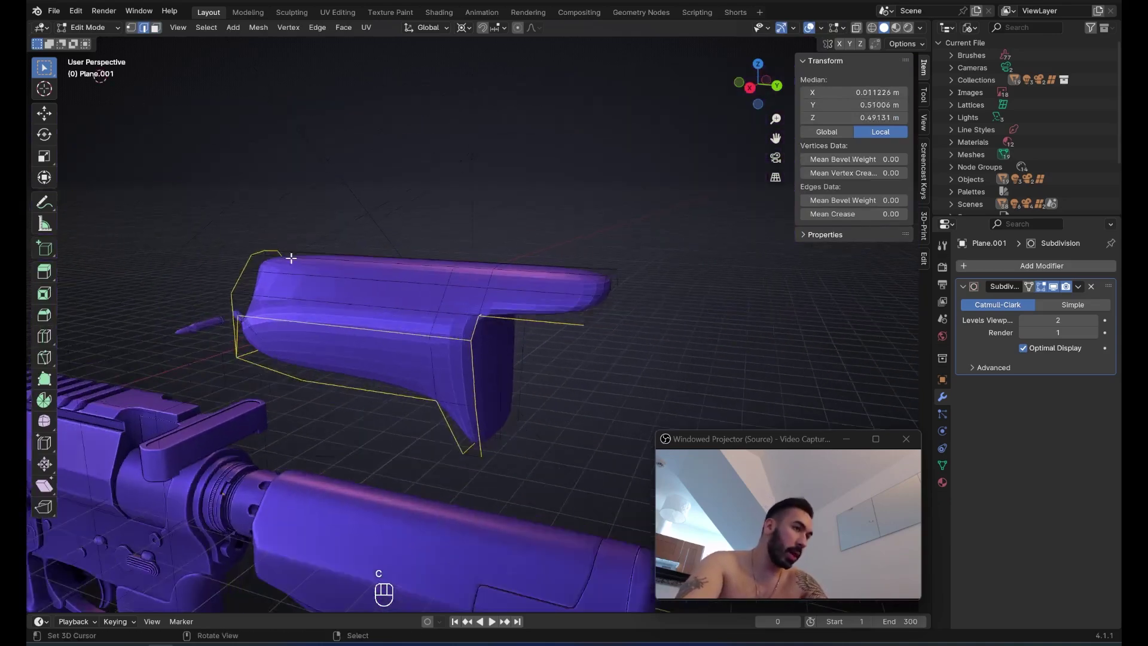
pyautogui.scroll(7, 520, 322)
pyautogui.hotkey('ctrl', 'b')
pyautogui.rightClick(554, 347)
pyautogui.press('z')
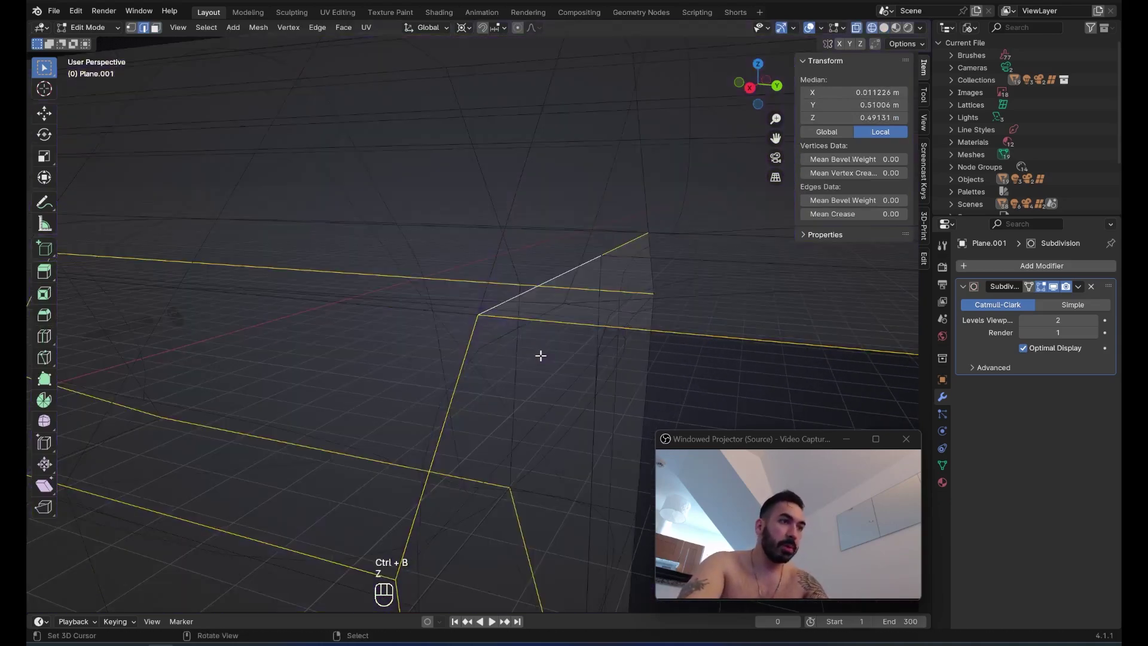
pyautogui.moveTo(540, 356); pyautogui.dragTo(564, 392, button='middle')
pyautogui.hotkey('ctrl', 'b')
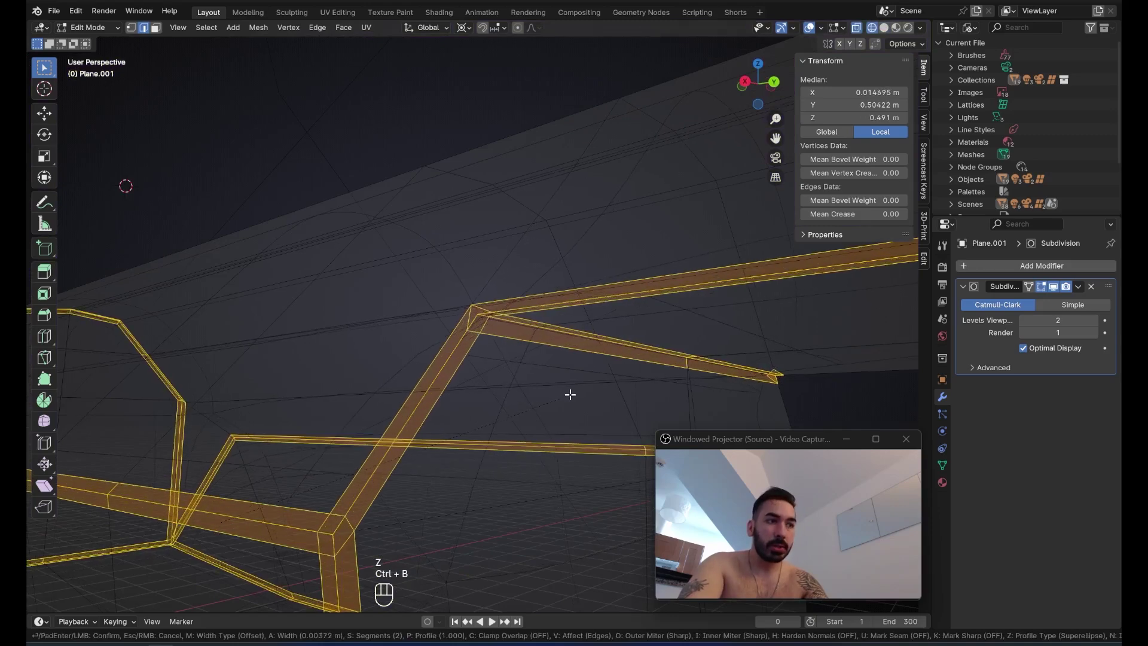
pyautogui.click(567, 386)
pyautogui.press('z')
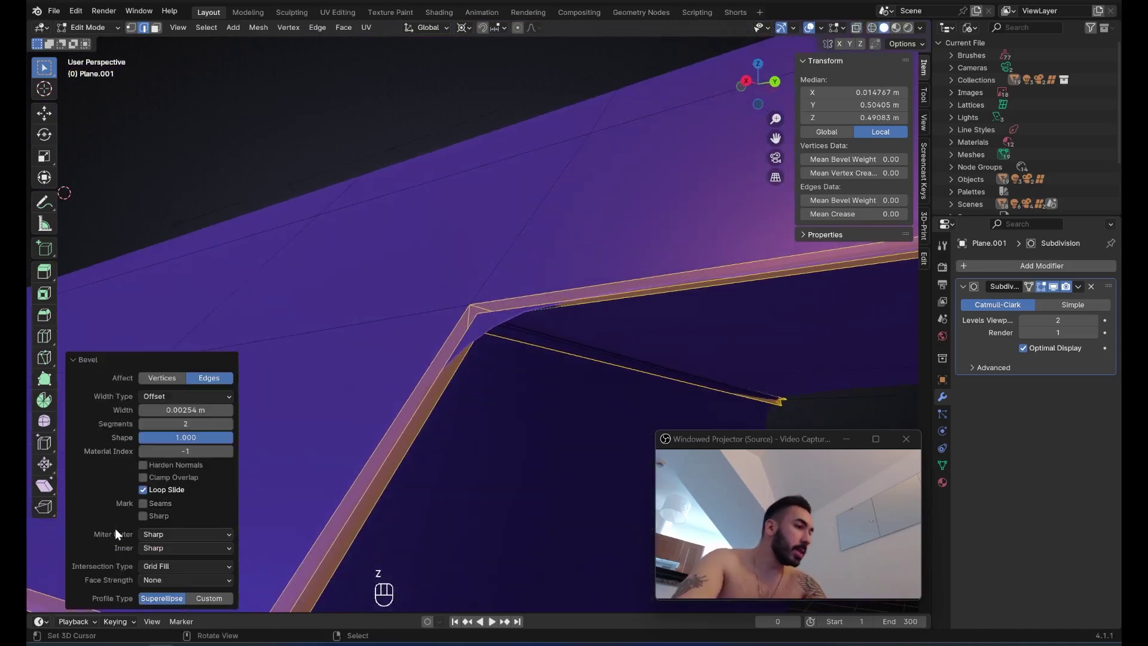
# - Set the bevel's outer miter to Arc and inspect the overhang corner in Object Mode
pyautogui.click(171, 564)
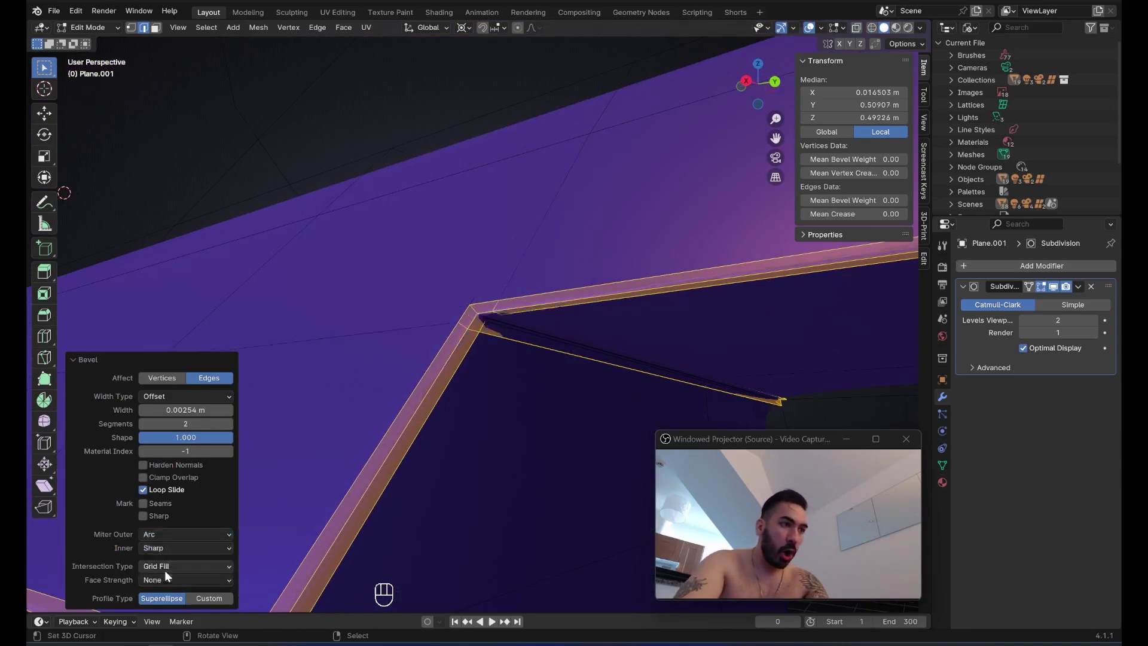
pyautogui.moveTo(398, 403); pyautogui.dragTo(444, 343, button='middle')
pyautogui.press('Tab')
pyautogui.press('Tab')
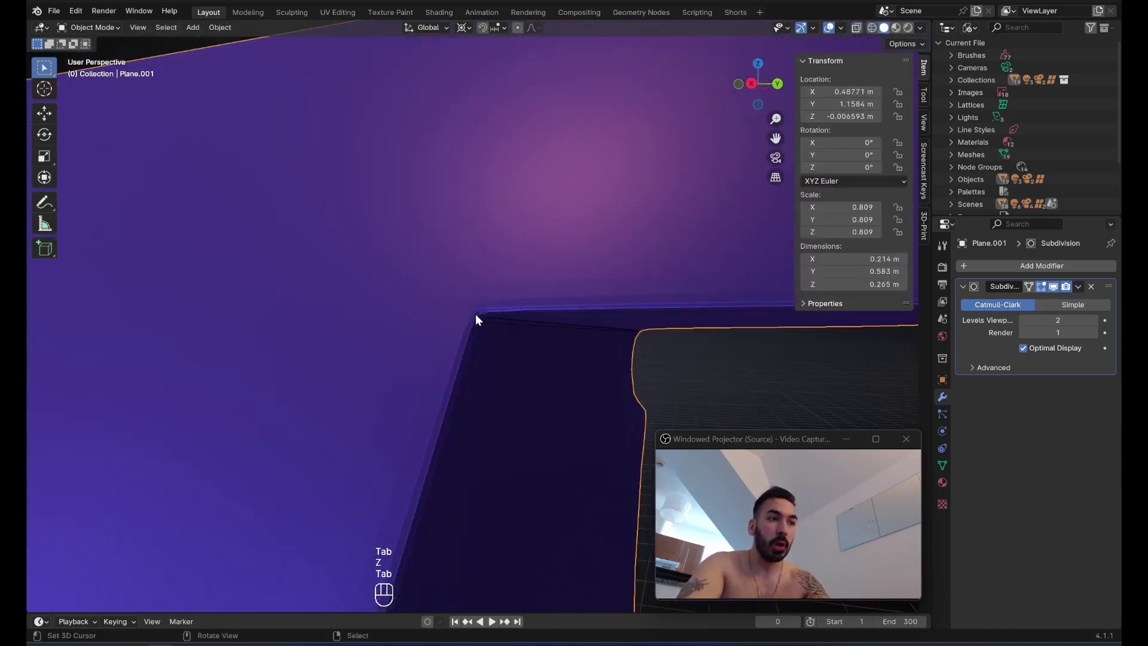
# - Connect the overhang corner's vertex diagonally across the adjacent side face and select the two resulting faces
pyautogui.press('3')
pyautogui.press('1')
pyautogui.click(461, 299)
pyautogui.moveTo(461, 299); pyautogui.dragTo(469, 230, button='middle')
pyautogui.press('3')
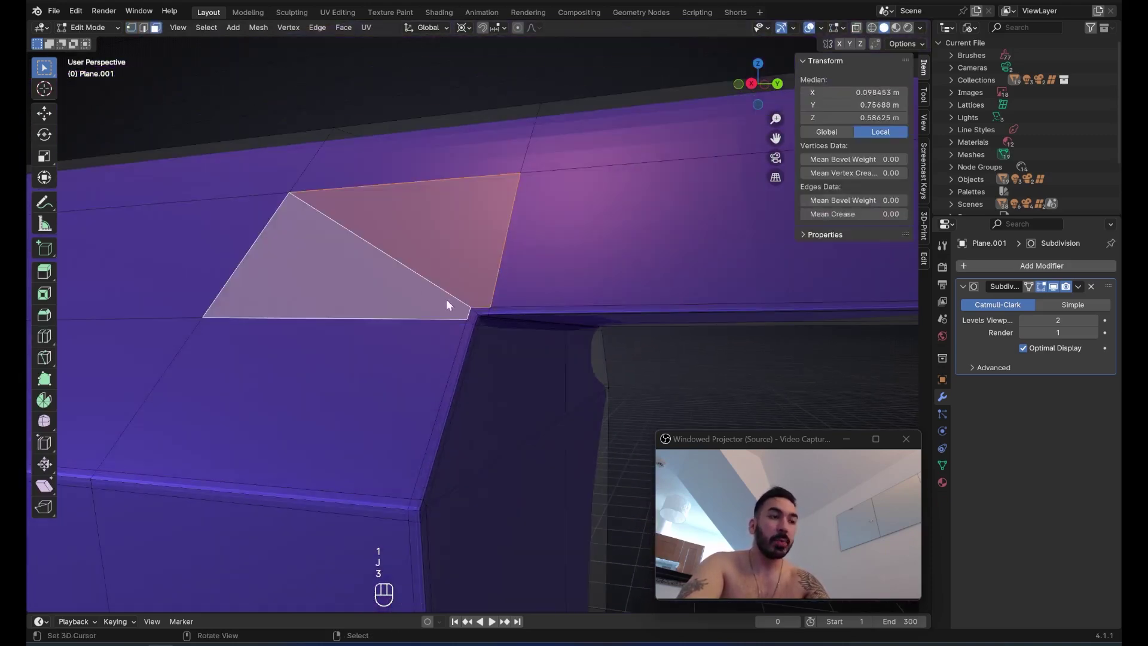
# - Clear the selection and examine the reconnected corner in Object and Edit Mode
pyautogui.press('Tab')
pyautogui.press('Tab')
pyautogui.press('a')
pyautogui.moveTo(486, 287); pyautogui.dragTo(470, 313, button='middle')
pyautogui.press('Tab')
pyautogui.press('Tab')
pyautogui.scroll(-5, 461, 318)
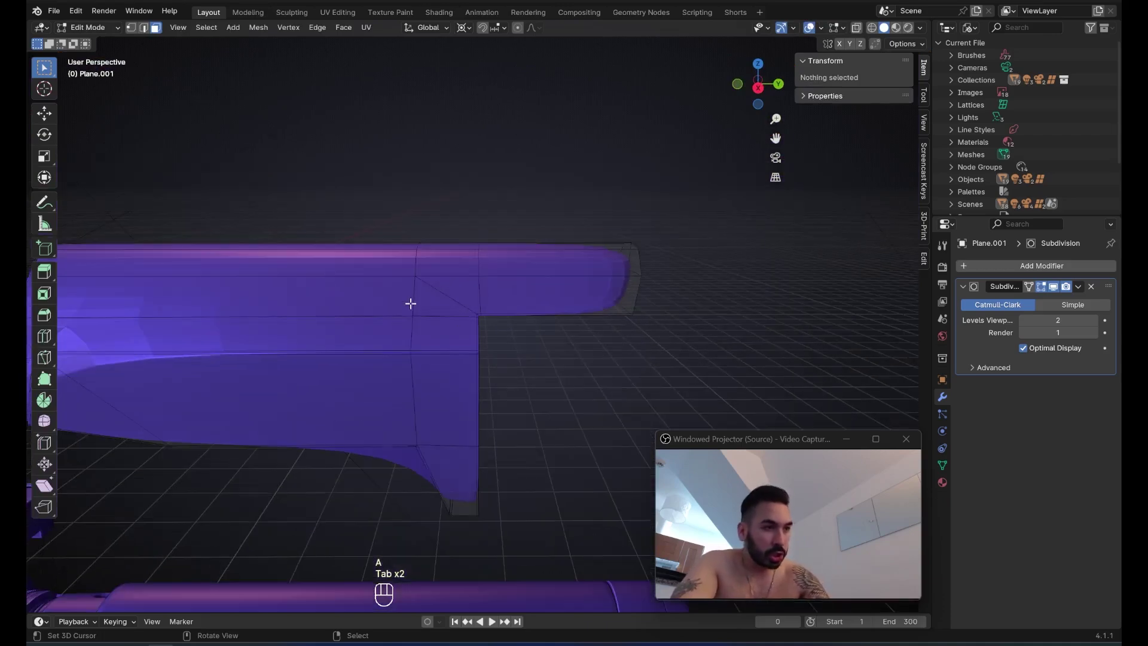
# - Try to move the shell's face loop ahead of the overhang corner along Z and inspect the shading
pyautogui.press('3')
pyautogui.keyDown('alt'); pyautogui.rightClick(317, 264); pyautogui.keyUp('alt')
pyautogui.moveTo(317, 264); pyautogui.dragTo(334, 271, button='middle')
pyautogui.scroll(6, 377, 287)
pyautogui.press('g')
pyautogui.press('z')
pyautogui.click(383, 314)
pyautogui.press('Tab')
pyautogui.moveTo(383, 314); pyautogui.dragTo(293, 303, button='middle')
pyautogui.press('Tab')
pyautogui.press('Tab')
# - Undo the face loop's move along Z and inspect the corner in Object Mode
pyautogui.hotkey('ctrl', 'z')
pyautogui.hotkey('ctrl', 'z')
pyautogui.hotkey('ctrl', 'z')
pyautogui.moveTo(454, 301); pyautogui.dragTo(358, 266, button='middle')
pyautogui.hotkey('ctrl', 'z')
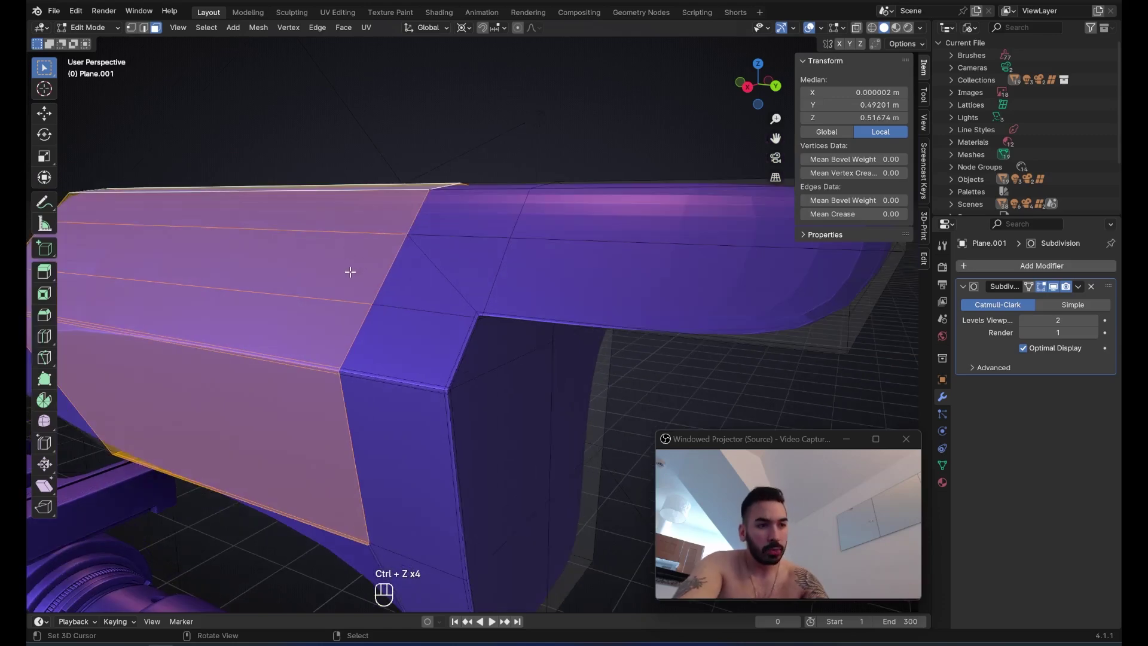
pyautogui.scroll(-2, 381, 276)
pyautogui.press('Tab')
pyautogui.scroll(3, 462, 276)
pyautogui.press('Tab')
# - Undo the diagonal edge and the bevels, going back to the unbeveled shell with its edge loops selected
pyautogui.hotkey('ctrl', 'z')
pyautogui.hotkey('ctrl', 'z')
pyautogui.hotkey('ctrl', 'z')
pyautogui.hotkey('ctrl', 'z')
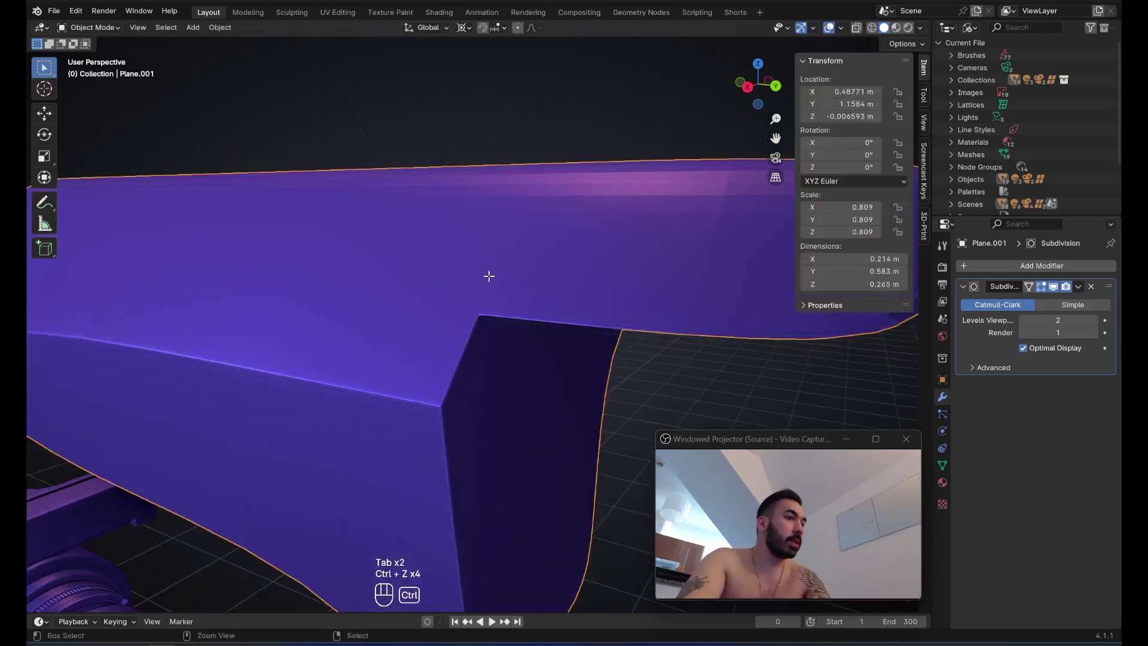
pyautogui.hotkey('ctrl', 'z')
pyautogui.hotkey('ctrl', 'z')
pyautogui.hotkey('ctrl', 'z')
pyautogui.hotkey('ctrl', 'z')
pyautogui.hotkey('ctrl', 'z')
pyautogui.hotkey('ctrl', 'z')
pyautogui.hotkey('ctrl', 'z')
pyautogui.hotkey('ctrl', 'z')
pyautogui.hotkey('ctrl', 'z')
pyautogui.hotkey('ctrl', 'z')
pyautogui.hotkey('ctrl', 'z')
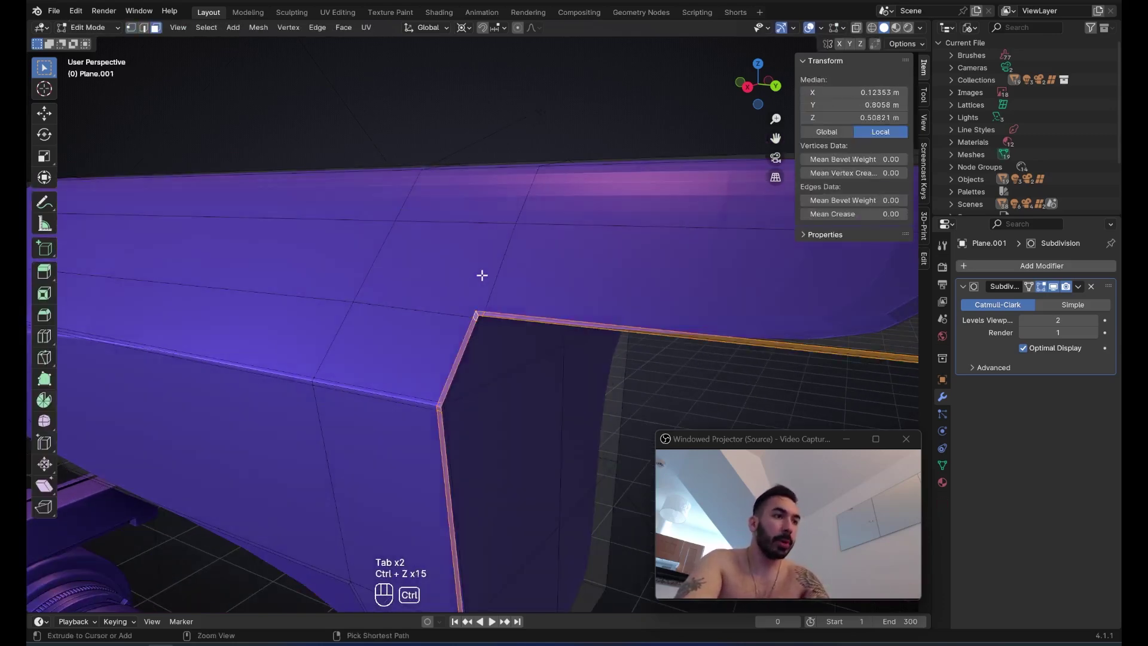
pyautogui.hotkey('ctrl', 'z')
pyautogui.hotkey('ctrl', 'z')
pyautogui.hotkey('ctrl', 'z')
pyautogui.hotkey('ctrl', 'z')
pyautogui.hotkey('ctrl', 'z')
pyautogui.scroll(-6, 456, 286)
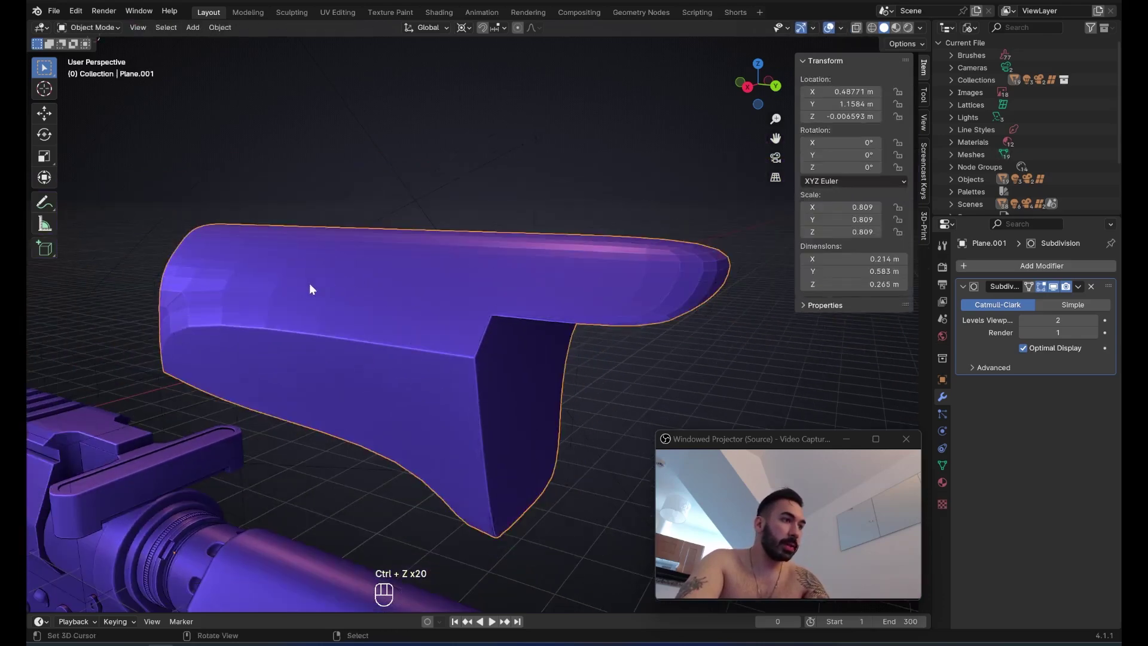
pyautogui.scroll(-2, 412, 288)
pyautogui.hotkey('ctrl', 'z')
pyautogui.moveTo(317, 296); pyautogui.dragTo(405, 333, button='middle')
pyautogui.hotkey('ctrl', 'z')
pyautogui.hotkey('ctrl', 'z')
pyautogui.keyDown('shift'); pyautogui.moveTo(469, 317); pyautogui.dragTo(412, 321, button='middle'); pyautogui.keyUp('shift')
pyautogui.hotkey('ctrl', 'z')
pyautogui.hotkey('ctrl', 'z')
pyautogui.hotkey('ctrl', 'z')
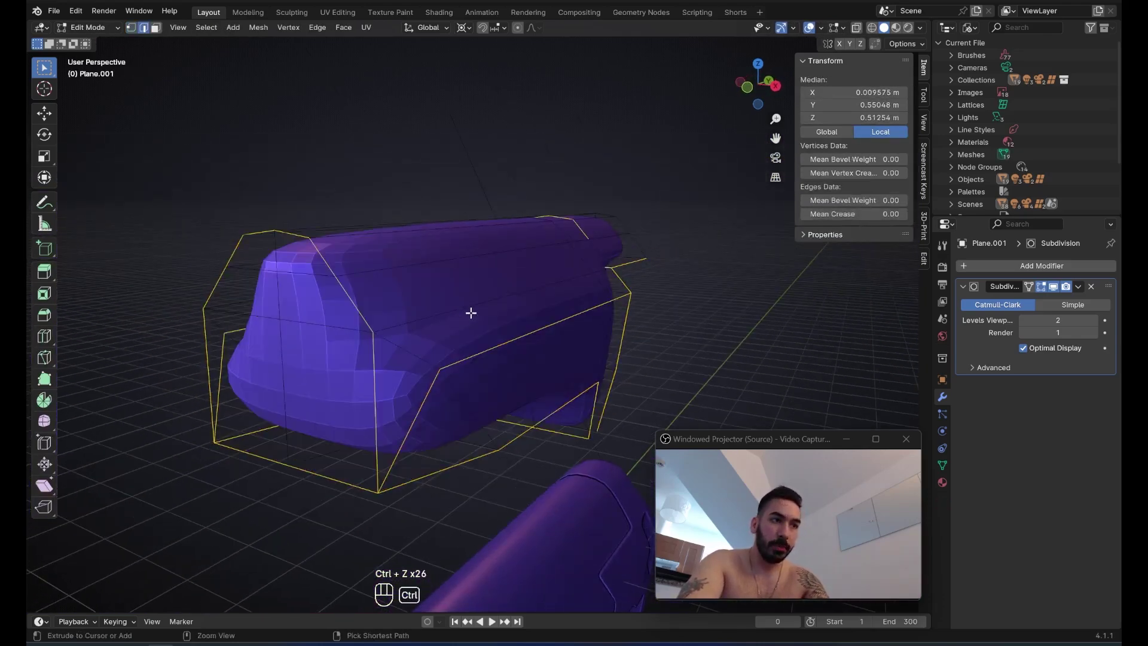
# - Reselect the edge loops along the shell's sharp corners and examine the shape in Object and Edit Mode
pyautogui.moveTo(482, 313); pyautogui.dragTo(454, 326, button='middle')
pyautogui.hotkey('alt', 'a')
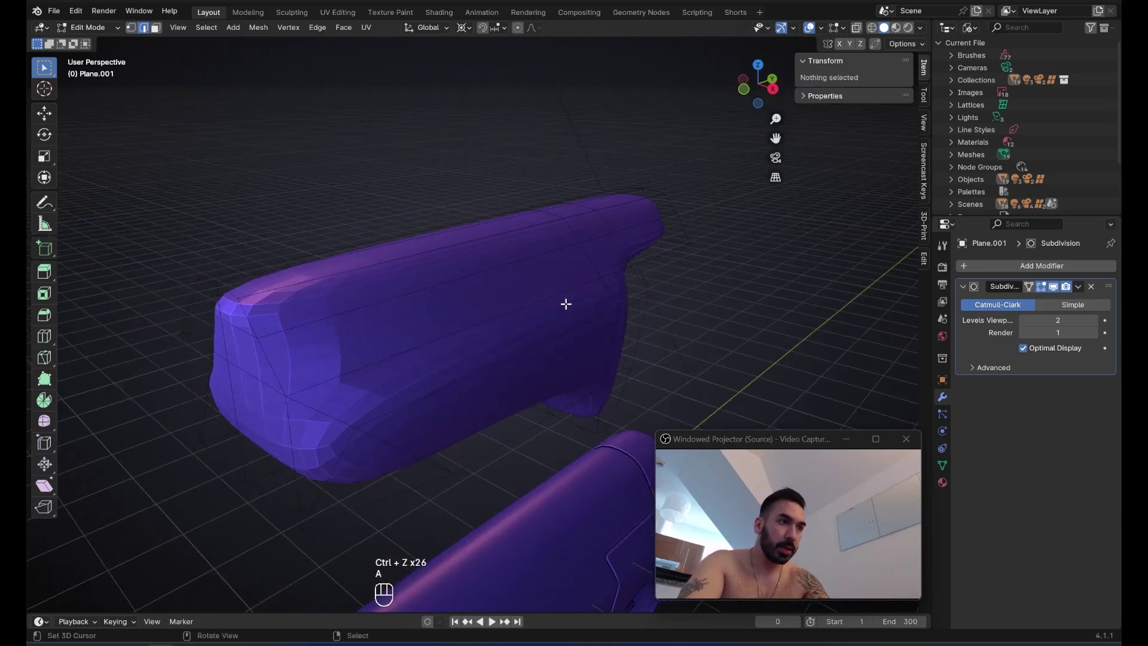
pyautogui.keyDown('alt'); pyautogui.click(603, 225); pyautogui.keyUp('alt')
pyautogui.moveTo(635, 279); pyautogui.dragTo(473, 234, button='middle')
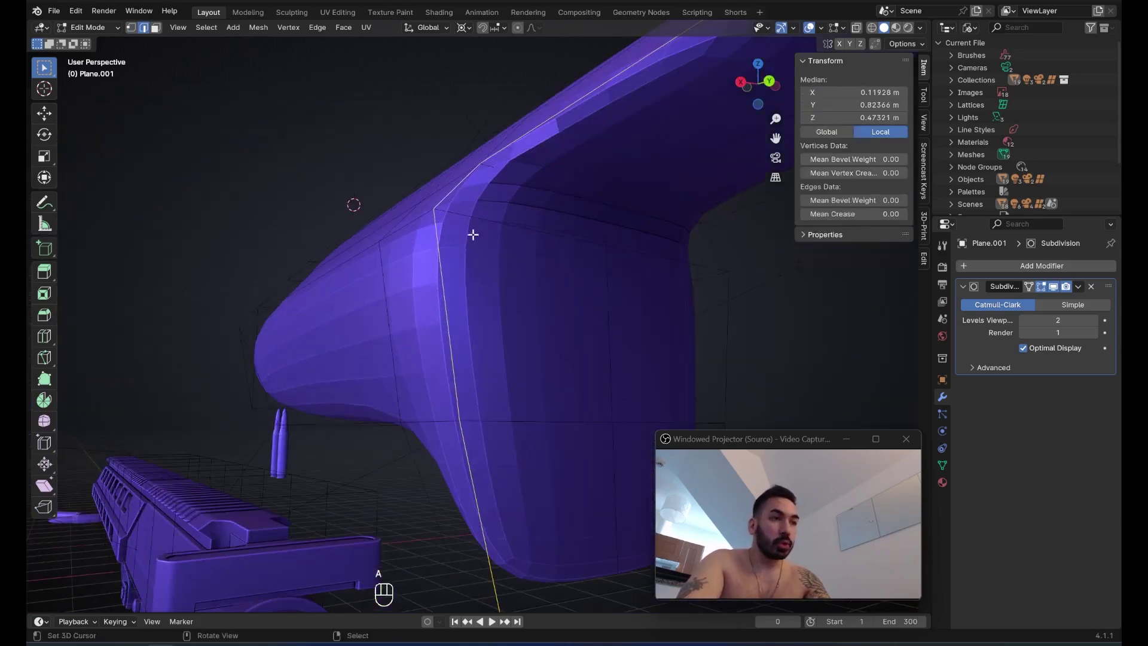
pyautogui.moveTo(523, 194); pyautogui.dragTo(440, 456, button='middle')
pyautogui.press('Tab')
pyautogui.press('Tab')
pyautogui.press('Tab')
pyautogui.press('Tab')
pyautogui.scroll(-4, 356, 317)
pyautogui.scroll(3, 410, 309)
pyautogui.moveTo(410, 309); pyautogui.dragTo(413, 358, button='middle')
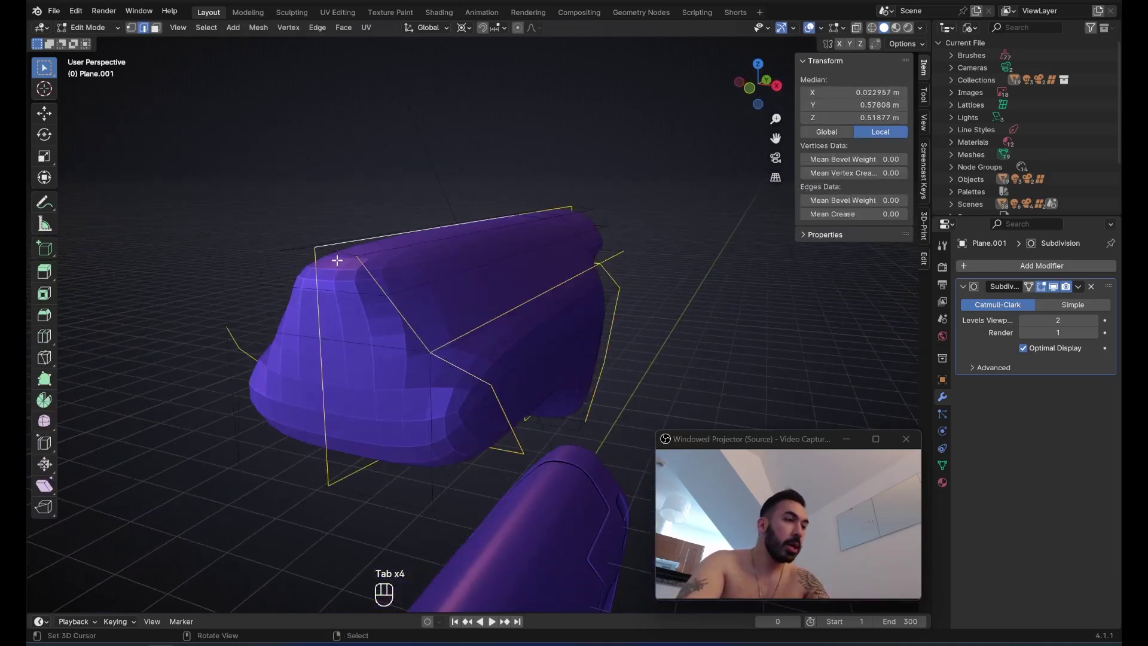
# - Select the horizontal edge loop running along the shell's side into the overhang corner, examine it, and clear the selection
pyautogui.hotkey('alt', 'a')
pyautogui.moveTo(337, 260); pyautogui.dragTo(334, 288, button='middle')
pyautogui.moveTo(382, 317); pyautogui.dragTo(303, 335, button='middle')
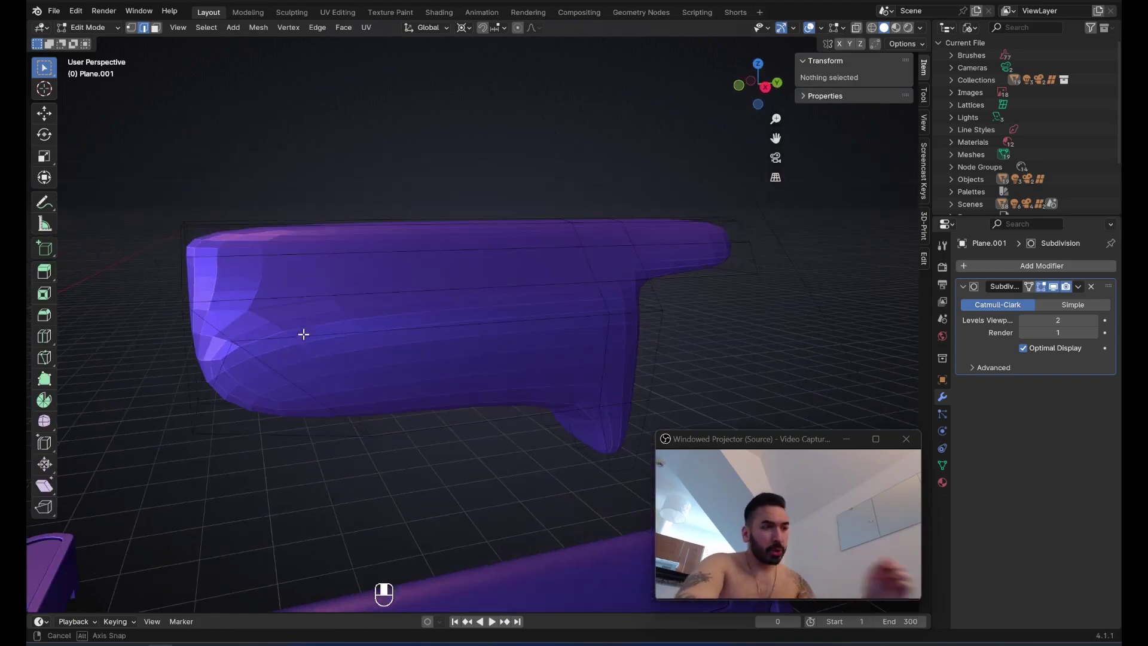
pyautogui.keyDown('alt'); pyautogui.click(281, 291); pyautogui.keyUp('alt')
pyautogui.scroll(2, 474, 283)
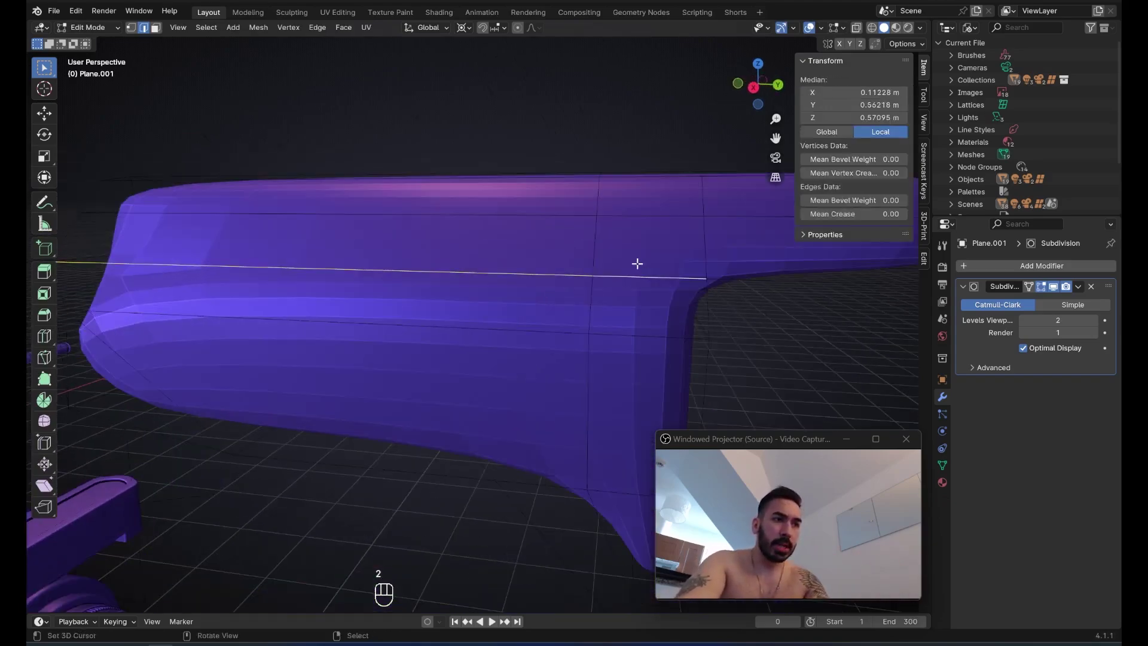
pyautogui.moveTo(637, 264); pyautogui.dragTo(496, 270, button='middle')
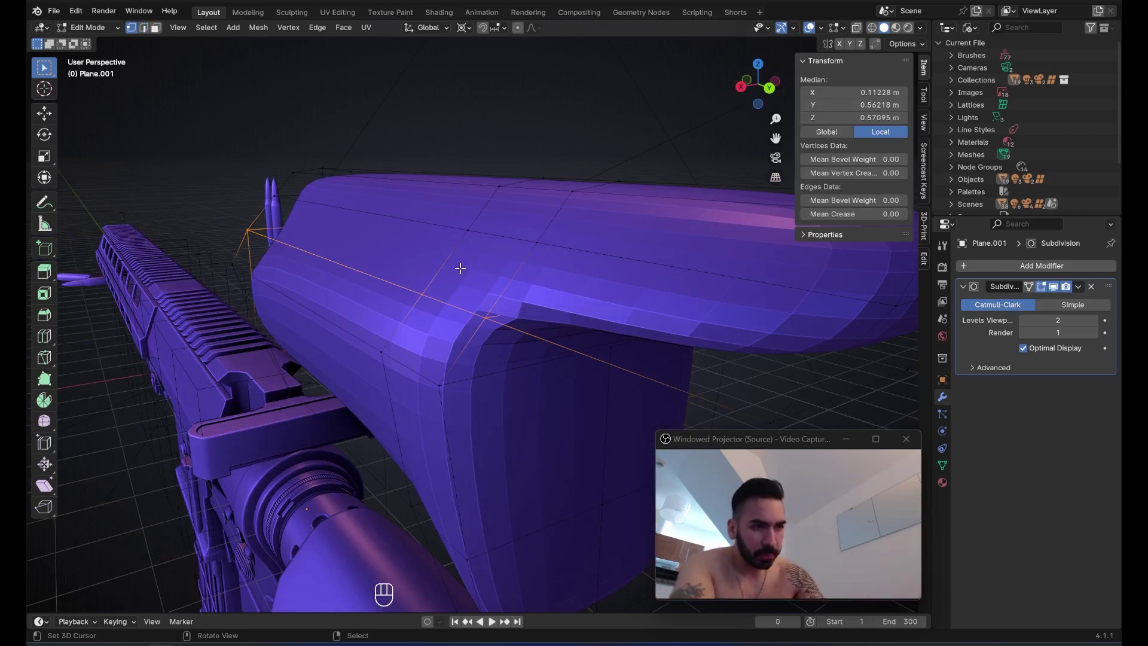
pyautogui.press('a')
pyautogui.scroll(-3, 448, 265)
pyautogui.moveTo(394, 264); pyautogui.dragTo(433, 262, button='middle')
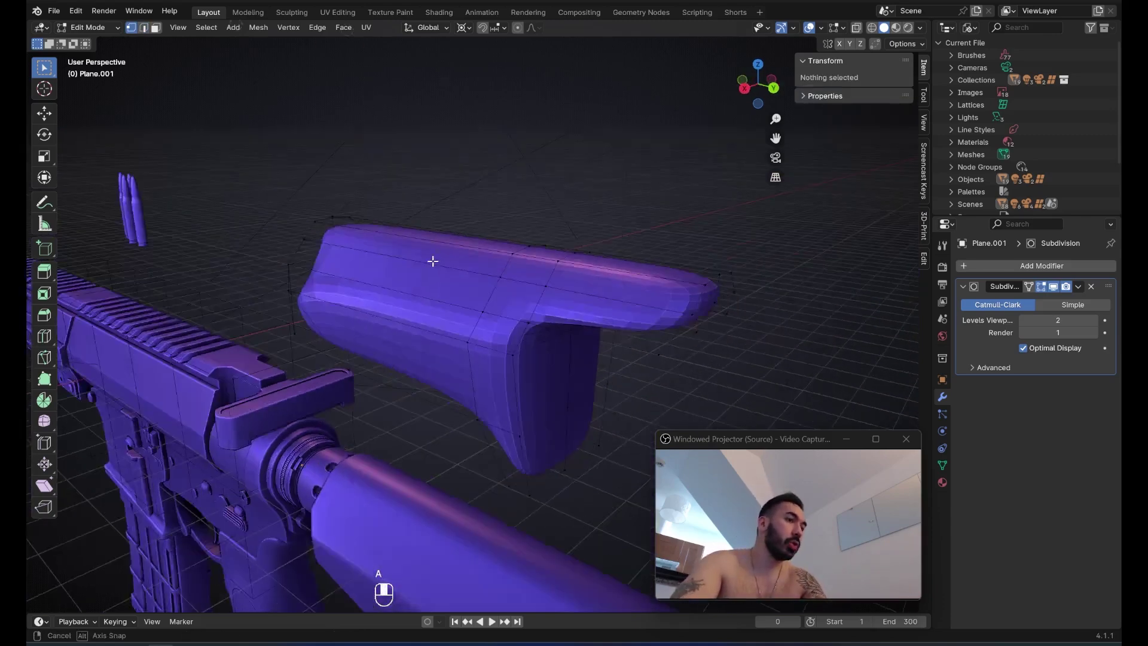
# - In edge select mode, select the upper edge loop around the shell's front end
pyautogui.press('2')
pyautogui.moveTo(341, 272); pyautogui.dragTo(423, 279, button='middle')
pyautogui.press('a')
pyautogui.scroll(3, 343, 287)
pyautogui.moveTo(317, 284); pyautogui.dragTo(375, 279, button='middle')
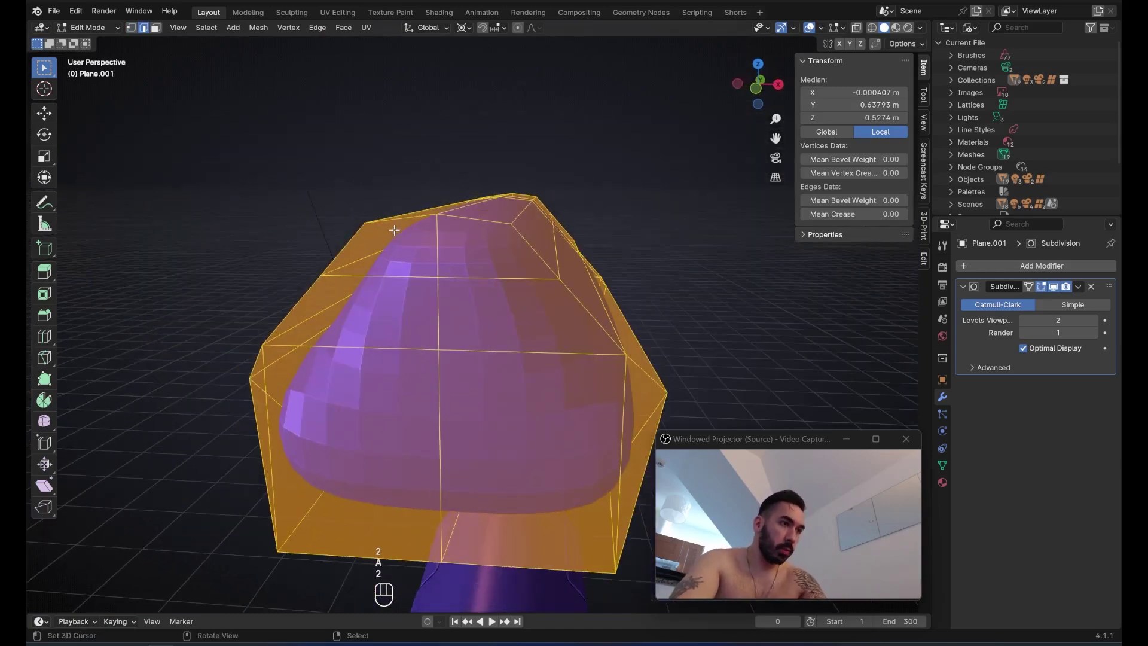
pyautogui.moveTo(394, 230); pyautogui.dragTo(601, 230, button='middle')
pyautogui.keyDown('alt'); pyautogui.click(298, 227); pyautogui.keyUp('alt')
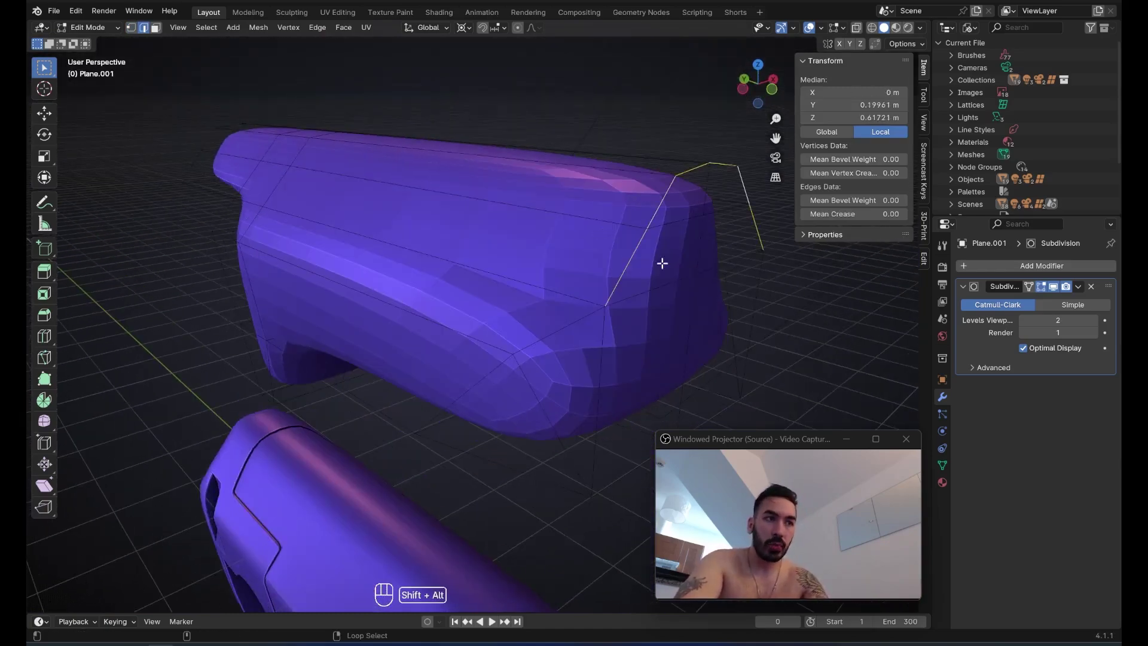
# - Add the front end's remaining border edges and the long edge loops along the shell's sides to the selection
pyautogui.moveTo(590, 322); pyautogui.dragTo(583, 288, button='middle')
pyautogui.keyDown('shift'); pyautogui.moveTo(584, 289); pyautogui.dragTo(577, 227, button='middle'); pyautogui.keyUp('shift')
pyautogui.scroll(-3, 562, 210)
pyautogui.scroll(-1, 512, 282)
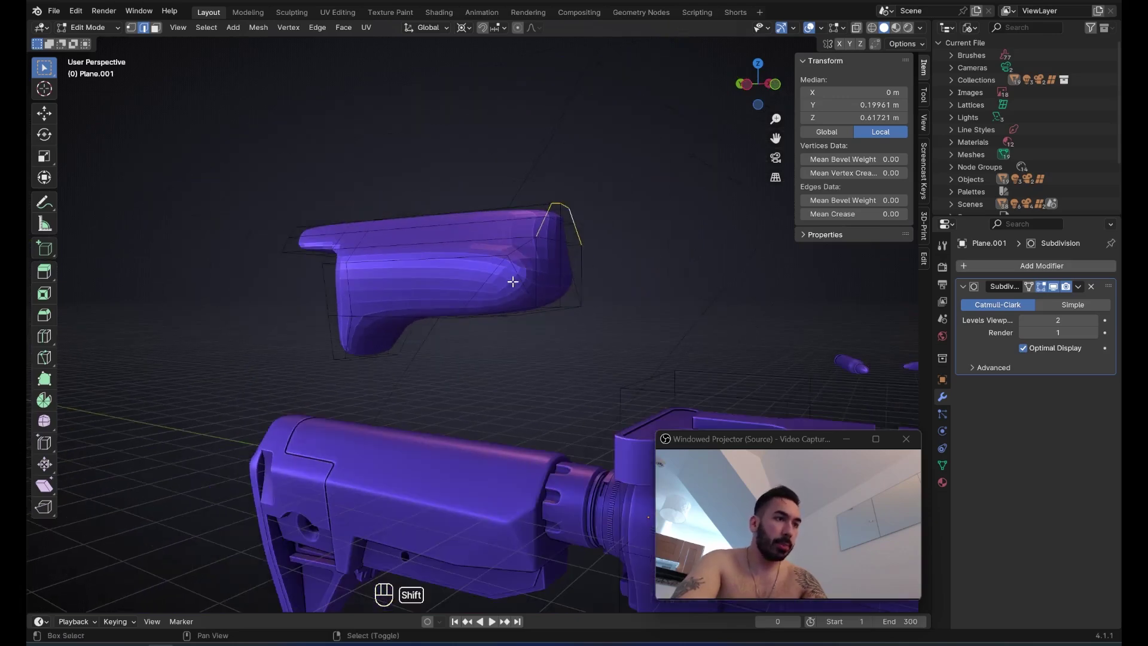
pyautogui.keyDown('shift'); pyautogui.click(509, 275); pyautogui.keyUp('shift')
pyautogui.moveTo(510, 275); pyautogui.dragTo(572, 265, button='middle')
pyautogui.keyDown('shift'); pyautogui.moveTo(515, 287); pyautogui.dragTo(427, 264, button='middle'); pyautogui.keyUp('shift')
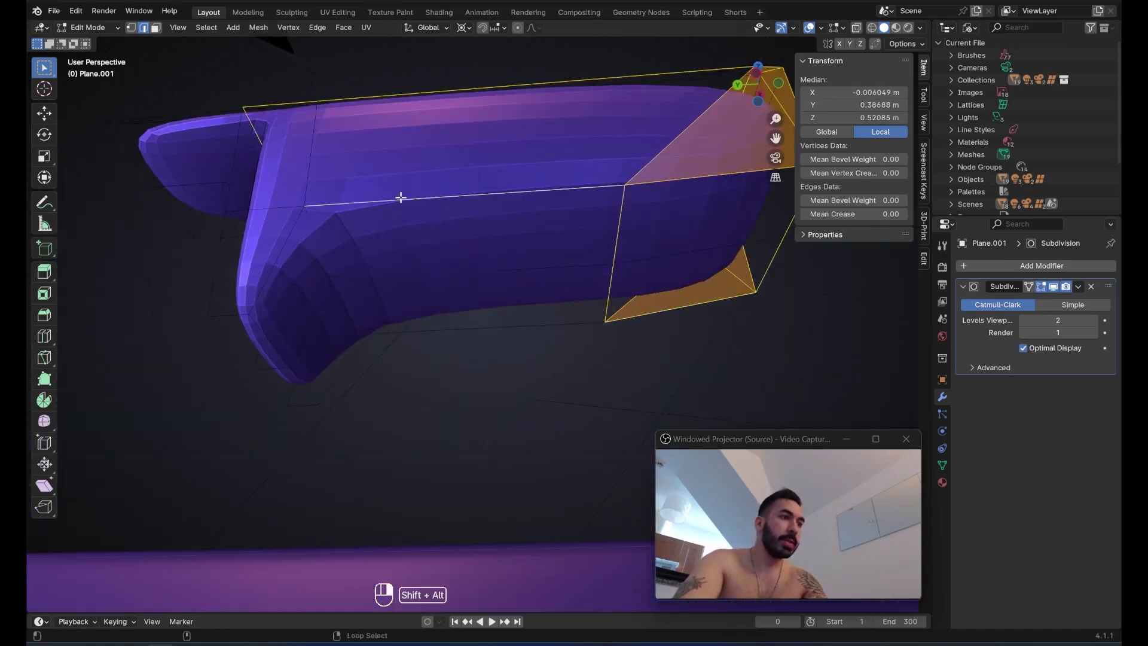
pyautogui.keyDown('alt'); pyautogui.keyDown('shift'); pyautogui.click(450, 308); pyautogui.keyUp('shift'); pyautogui.keyUp('alt')
pyautogui.moveTo(450, 309)
pyautogui.mouseDown(button='middle')
pyautogui.moveTo(474, 320)
pyautogui.moveTo(463, 327)
pyautogui.mouseUp(button='middle')
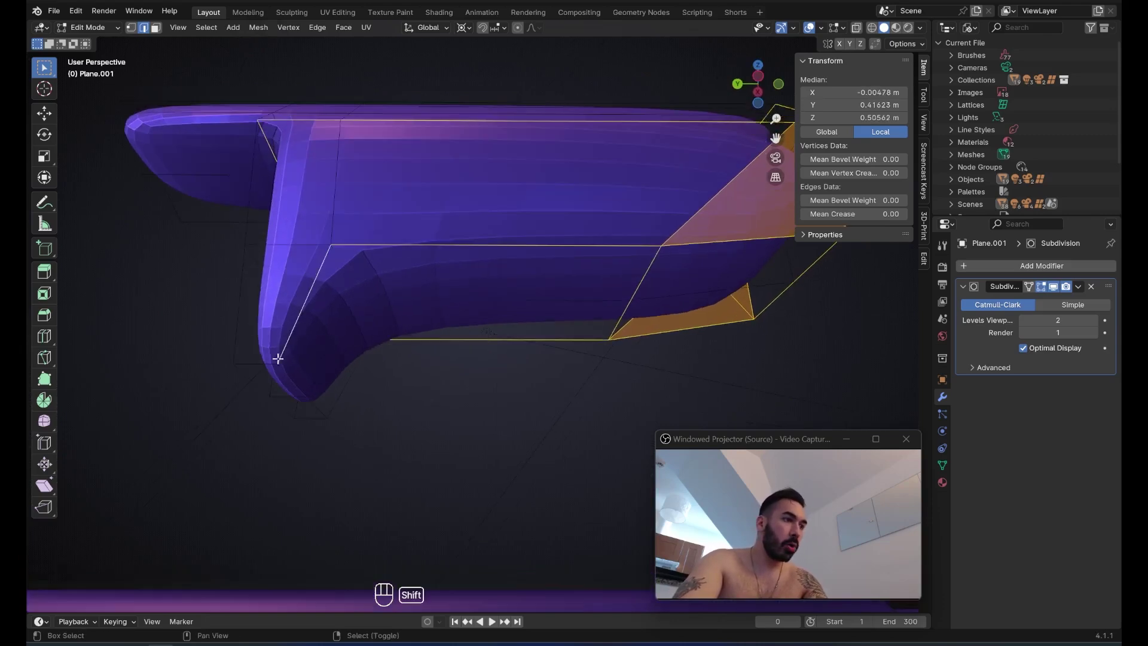
# - Add the edges around the bottom tip of the shell's downward rear section to the selection
pyautogui.scroll(-4, 291, 379)
pyautogui.moveTo(291, 379); pyautogui.dragTo(472, 326, button='middle')
pyautogui.scroll(3, 392, 294)
pyautogui.scroll(-3, 350, 275)
pyautogui.scroll(-4, 436, 252)
pyautogui.scroll(5, 494, 346)
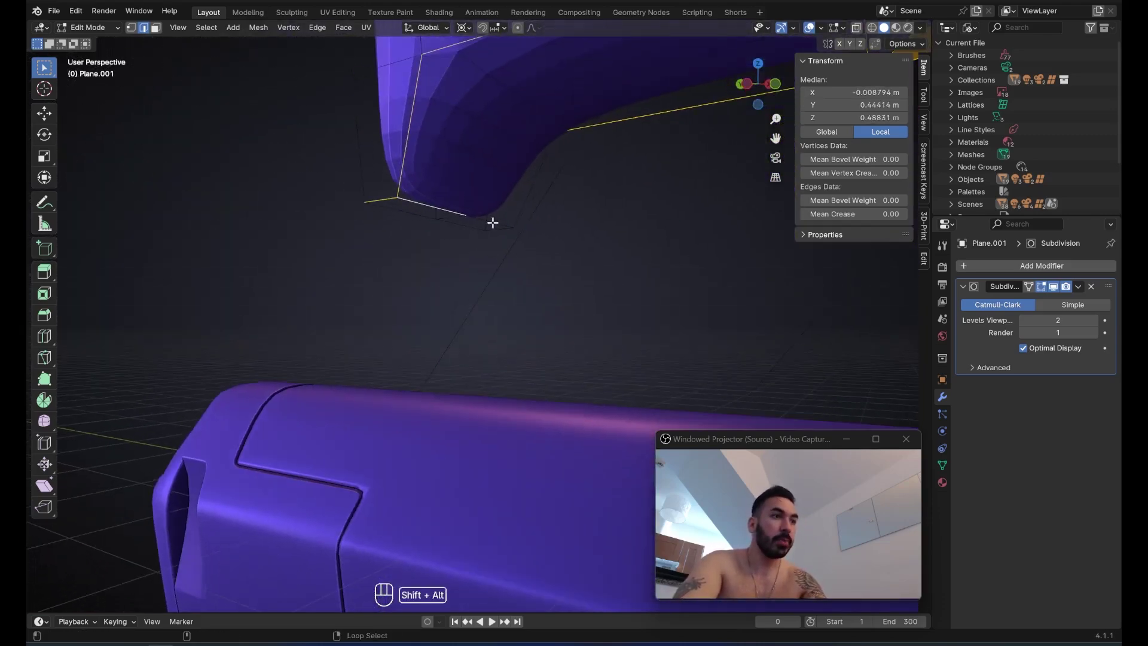
pyautogui.moveTo(523, 186)
pyautogui.mouseDown(button='middle')
pyautogui.moveTo(582, 210)
pyautogui.moveTo(533, 282)
pyautogui.moveTo(404, 278)
pyautogui.moveTo(432, 264)
pyautogui.mouseUp(button='middle')
# - Check the selected edges in wireframe and undo the selection that replaced them with the lower edge loop
pyautogui.press('z')
pyautogui.press('z')
pyautogui.press('z')
pyautogui.press('z')
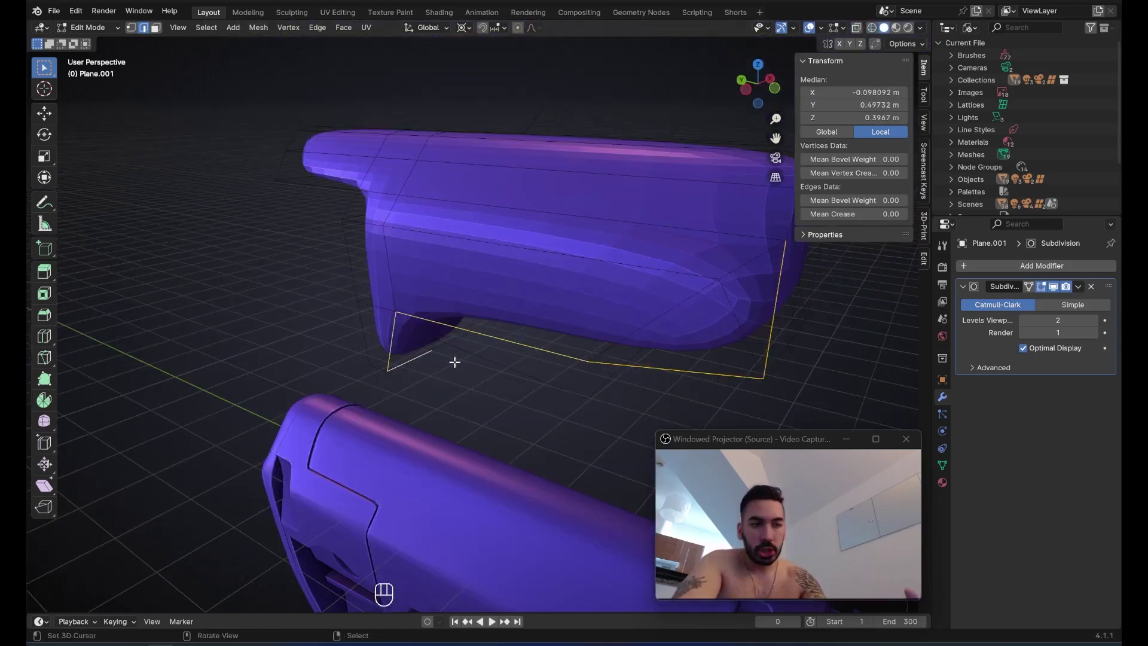
pyautogui.click(472, 321)
pyautogui.moveTo(477, 325)
pyautogui.mouseDown(button='middle')
pyautogui.moveTo(512, 318)
pyautogui.moveTo(464, 318)
pyautogui.moveTo(452, 265)
pyautogui.moveTo(531, 287)
pyautogui.moveTo(530, 298)
pyautogui.moveTo(543, 212)
pyautogui.moveTo(487, 223)
pyautogui.mouseUp(button='middle')
pyautogui.press('z')
pyautogui.press('z')
pyautogui.hotkey('ctrl', 'z')
pyautogui.hotkey('ctrl', 'z')
pyautogui.press('z')
pyautogui.press('z')
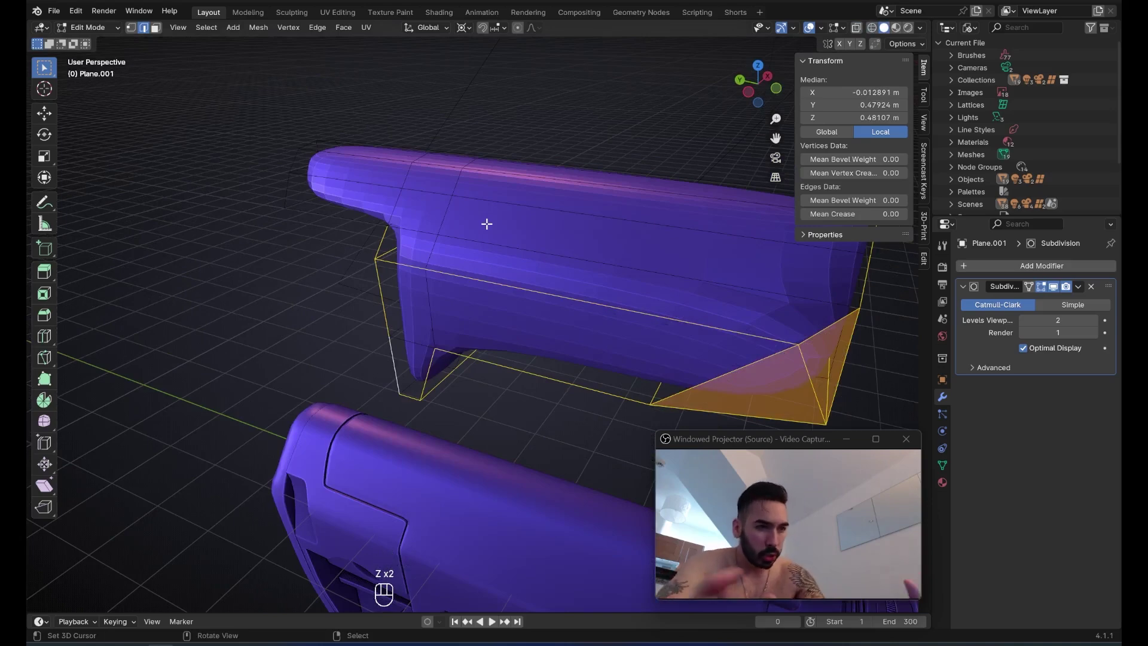
# - Add the edge loops around the shell's rear overhang and rear face to the selection
pyautogui.moveTo(417, 271); pyautogui.dragTo(448, 181, button='middle')
pyautogui.moveTo(358, 156); pyautogui.dragTo(351, 170, button='middle')
pyautogui.hotkey('ctrl', 'z')
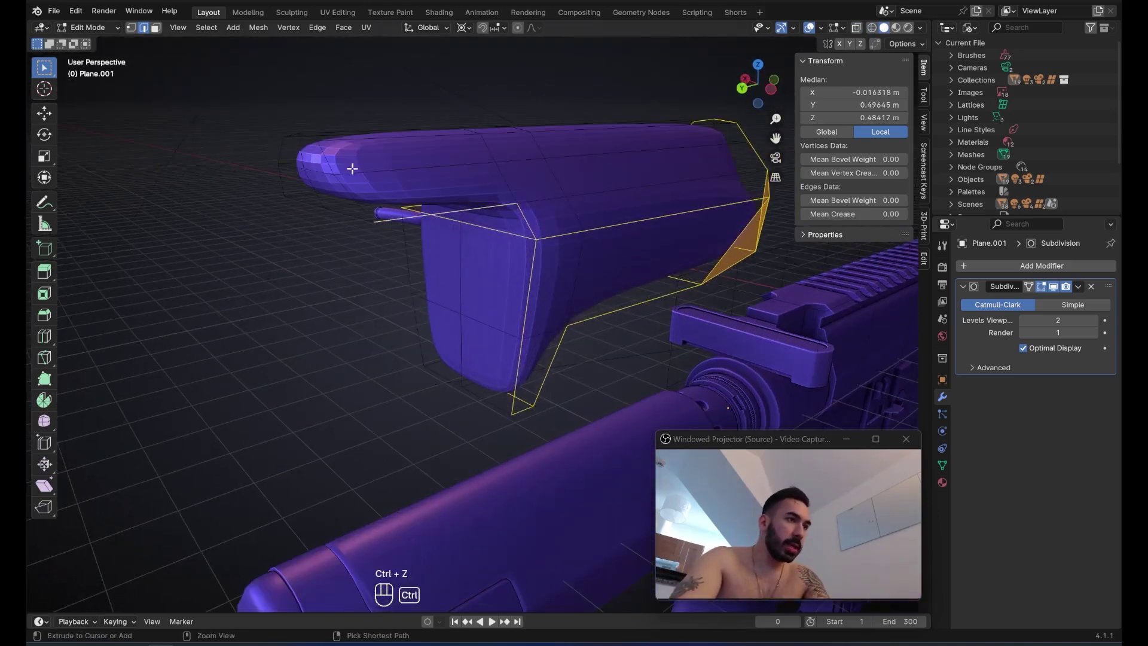
pyautogui.moveTo(363, 208); pyautogui.dragTo(385, 216, button='middle')
pyautogui.scroll(-2, 395, 299)
pyautogui.scroll(1, 404, 429)
pyautogui.moveTo(420, 273); pyautogui.dragTo(443, 288, button='middle')
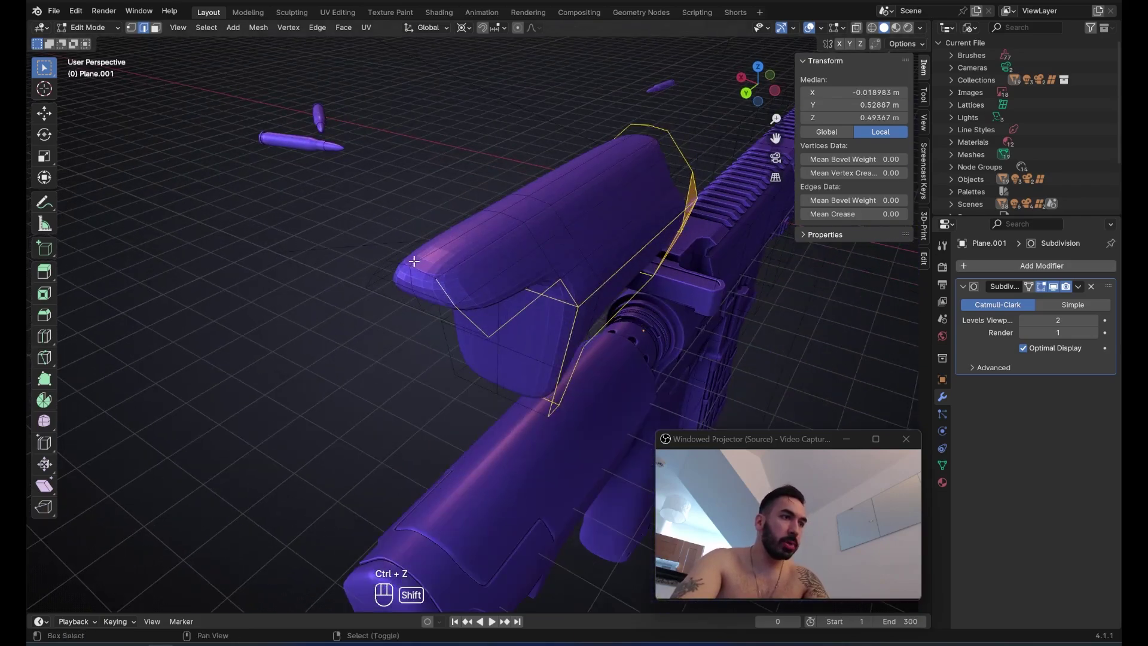
pyautogui.keyDown('alt'); pyautogui.keyDown('shift'); pyautogui.click(380, 272); pyautogui.keyUp('shift'); pyautogui.keyUp('alt')
pyautogui.moveTo(379, 272); pyautogui.dragTo(478, 144, button='middle')
pyautogui.keyDown('alt'); pyautogui.keyDown('shift'); pyautogui.rightClick(520, 61); pyautogui.keyUp('shift'); pyautogui.keyUp('alt')
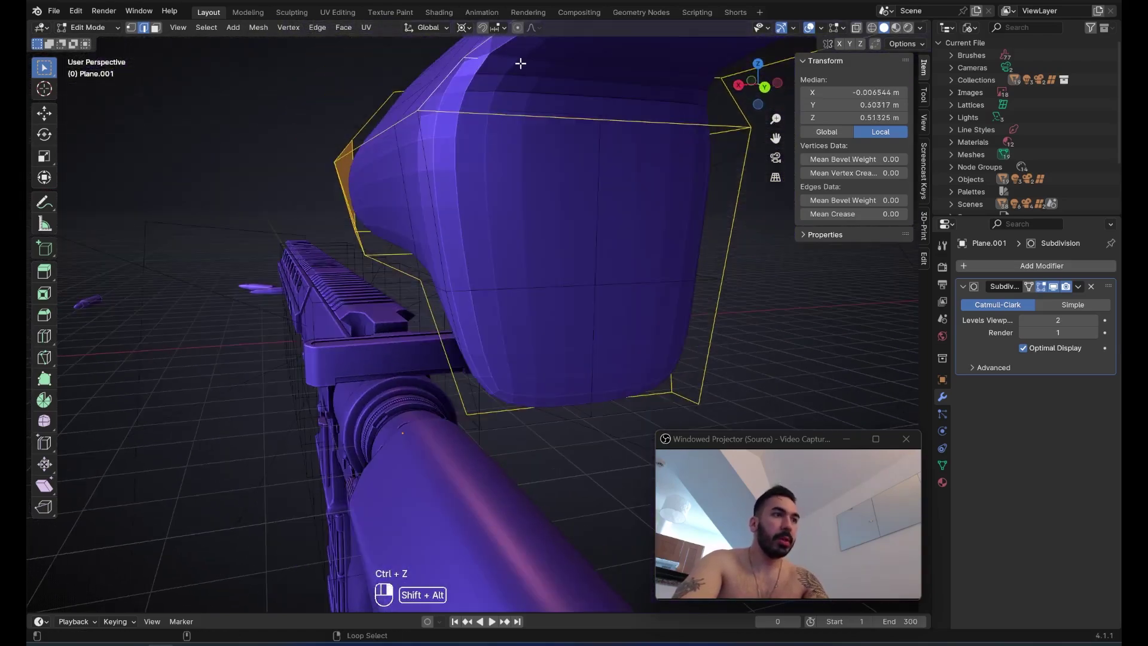
# - Check the selection in wireframe and add the horizontal edge across the top of the downward rear section's back face
pyautogui.scroll(-6, 561, 181)
pyautogui.moveTo(561, 182); pyautogui.dragTo(482, 254, button='middle')
pyautogui.scroll(4, 400, 198)
pyautogui.keyDown('shift'); pyautogui.moveTo(481, 254); pyautogui.dragTo(518, 334, button='middle'); pyautogui.keyUp('shift')
pyautogui.scroll(2, 518, 335)
pyautogui.moveTo(517, 335); pyautogui.dragTo(624, 352, button='middle')
pyautogui.hotkey('shift', 'z')
pyautogui.moveTo(610, 294)
pyautogui.keyDown('ctrl'); pyautogui.mouseDown(button='middle')
pyautogui.moveTo(556, 312)
pyautogui.moveTo(636, 329)
pyautogui.moveTo(485, 314)
pyautogui.moveTo(528, 321)
pyautogui.moveTo(531, 297)
pyautogui.moveTo(532, 326)
pyautogui.moveTo(412, 281)
pyautogui.moveTo(413, 269)
pyautogui.moveTo(439, 266)
pyautogui.mouseUp(button='middle'); pyautogui.keyUp('ctrl')
pyautogui.click(640, 346)
pyautogui.hotkey('shift', 'z')
pyautogui.press('z')
pyautogui.press('z')
# - Try beveling the selected edges, pick the small corner faces to inspect the result, and undo the bevel
pyautogui.hotkey('ctrl', 'b')
pyautogui.click(484, 311)
pyautogui.press('3')
pyautogui.keyDown('shift'); pyautogui.click(438, 266); pyautogui.keyUp('shift')
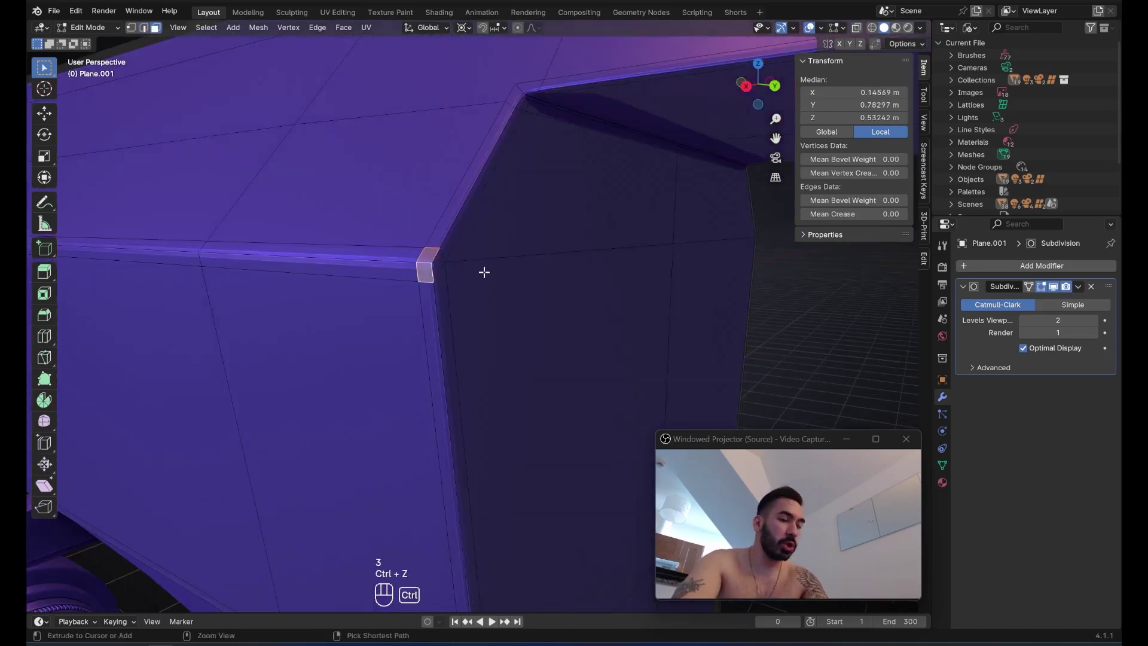
pyautogui.hotkey('ctrl', 'z')
pyautogui.hotkey('ctrl', 'z')
# - Try a bevel of about 0.00379 m with 2 segments and inspect the rear corner where the beveled edges meet
pyautogui.scroll(-3, 470, 274)
pyautogui.scroll(2, 584, 279)
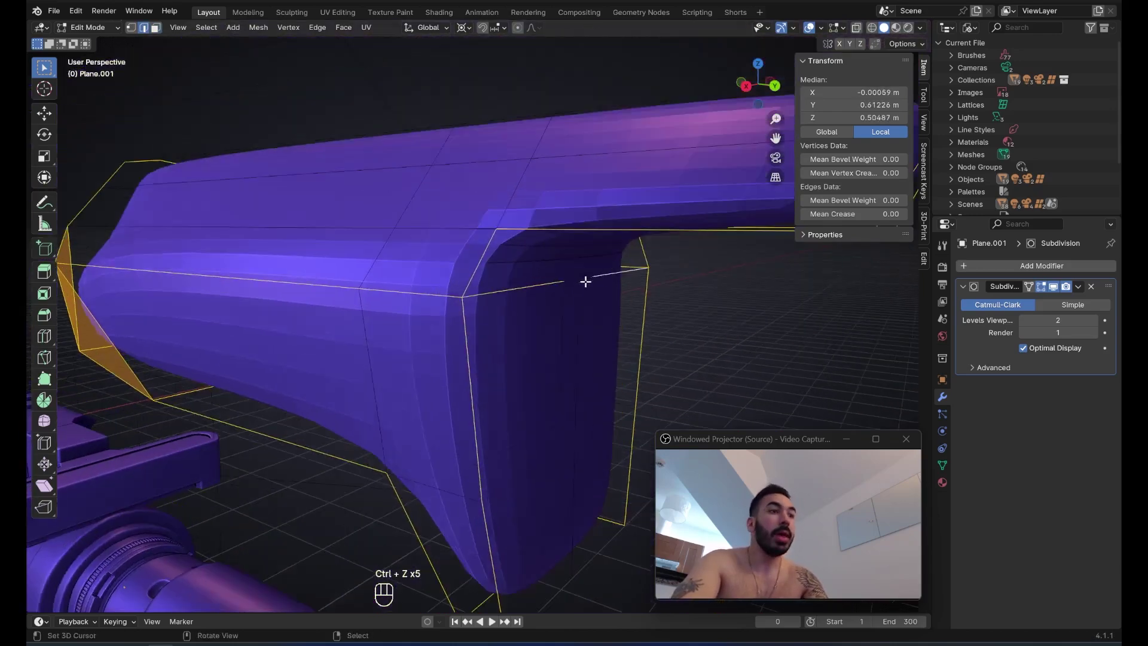
pyautogui.scroll(-3, 608, 305)
pyautogui.hotkey('ctrl', 'b')
pyautogui.click(556, 290)
pyautogui.moveTo(556, 289); pyautogui.dragTo(424, 271, button='middle')
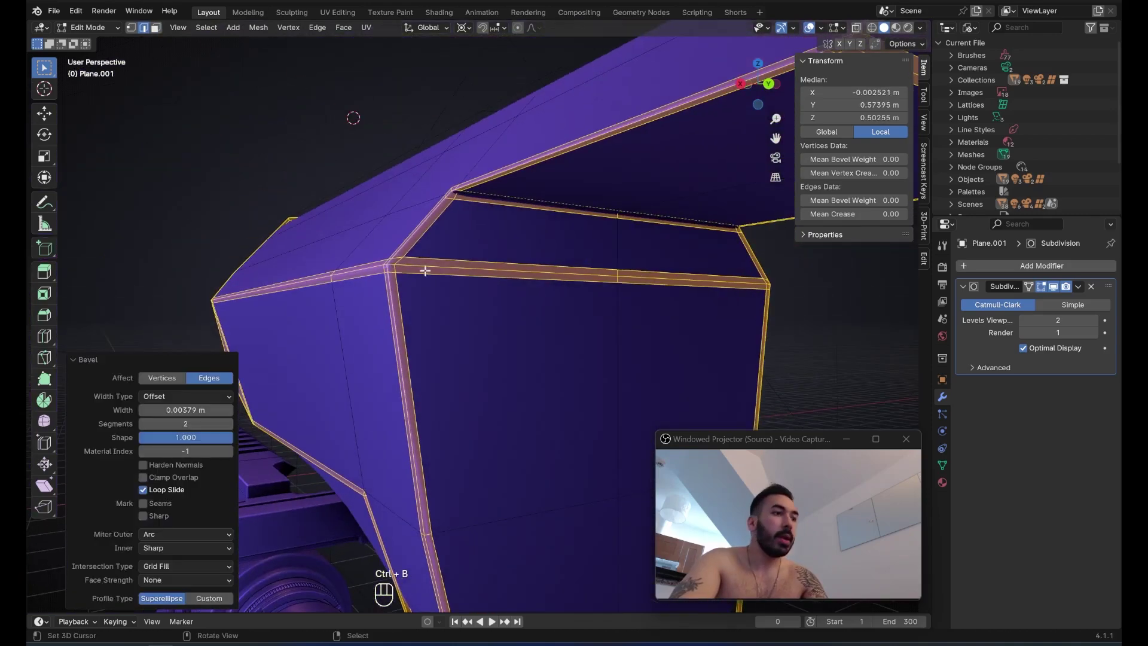
pyautogui.press('Tab')
pyautogui.press('Tab')
pyautogui.scroll(-2, 436, 290)
pyautogui.scroll(6, 380, 339)
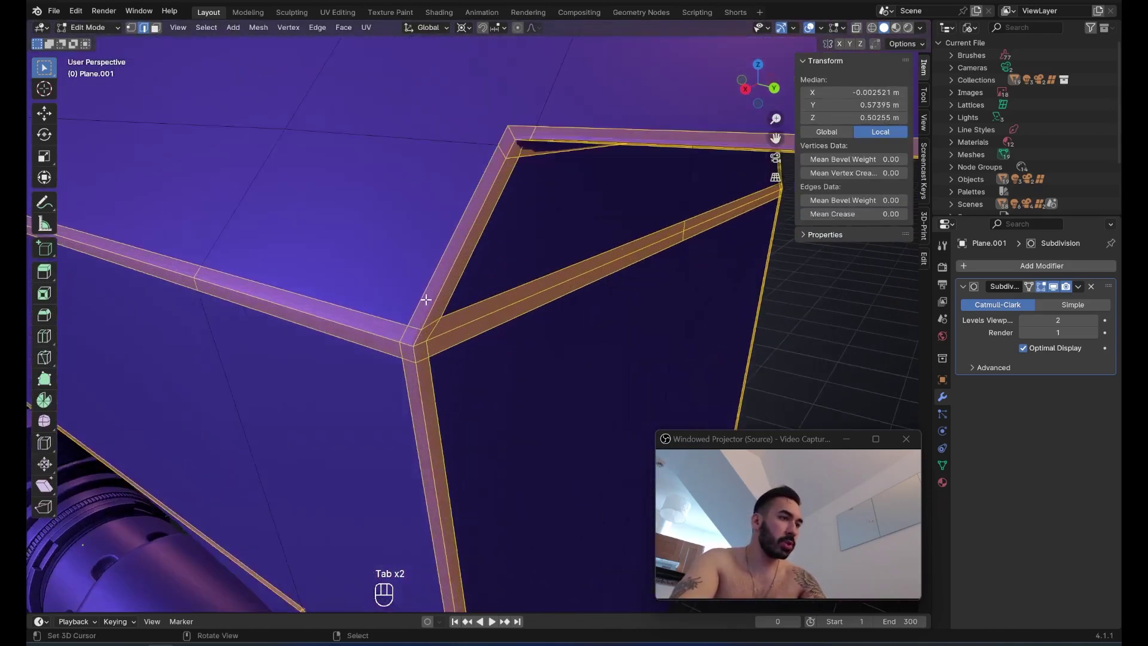
# - Undo the bevel and the selection of the horizontal edge across the rear face, and check the remaining selected edges in wireframe
pyautogui.scroll(-4, 393, 321)
pyautogui.hotkey('ctrl', 'z')
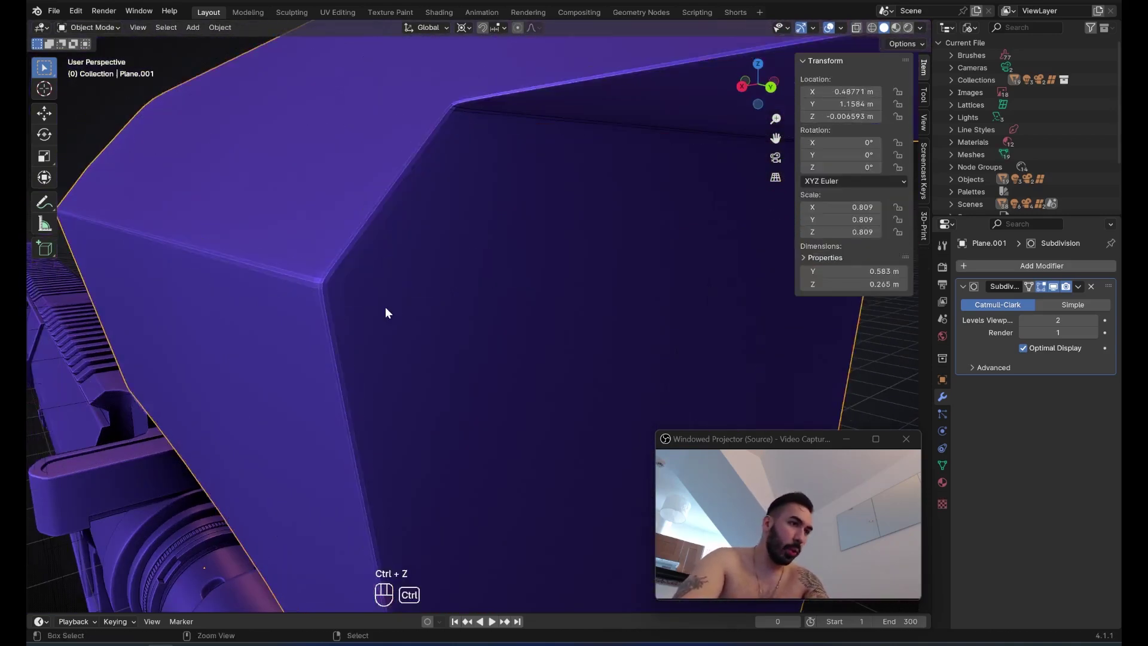
pyautogui.hotkey('ctrl', 'z')
pyautogui.hotkey('ctrl', 'z')
pyautogui.scroll(2, 588, 274)
pyautogui.press('z')
pyautogui.scroll(-4, 567, 297)
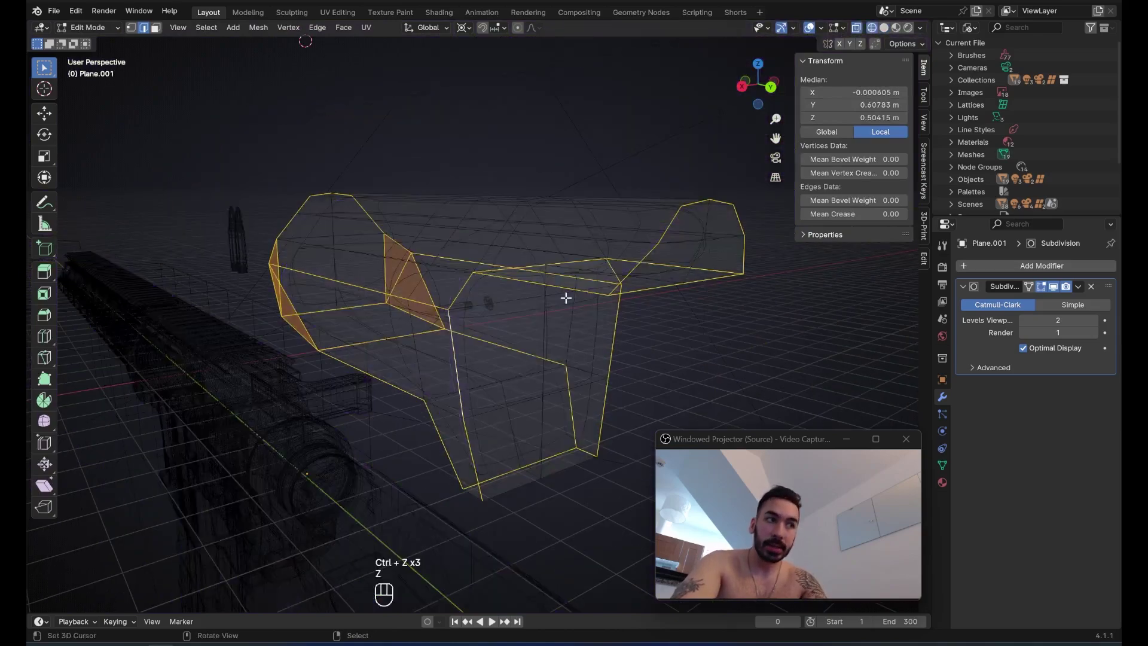
pyautogui.moveTo(507, 309); pyautogui.dragTo(541, 313, button='middle')
pyautogui.scroll(4, 542, 313)
pyautogui.press('z')
pyautogui.hotkey('ctrl', 'b')
pyautogui.rightClick(584, 324)
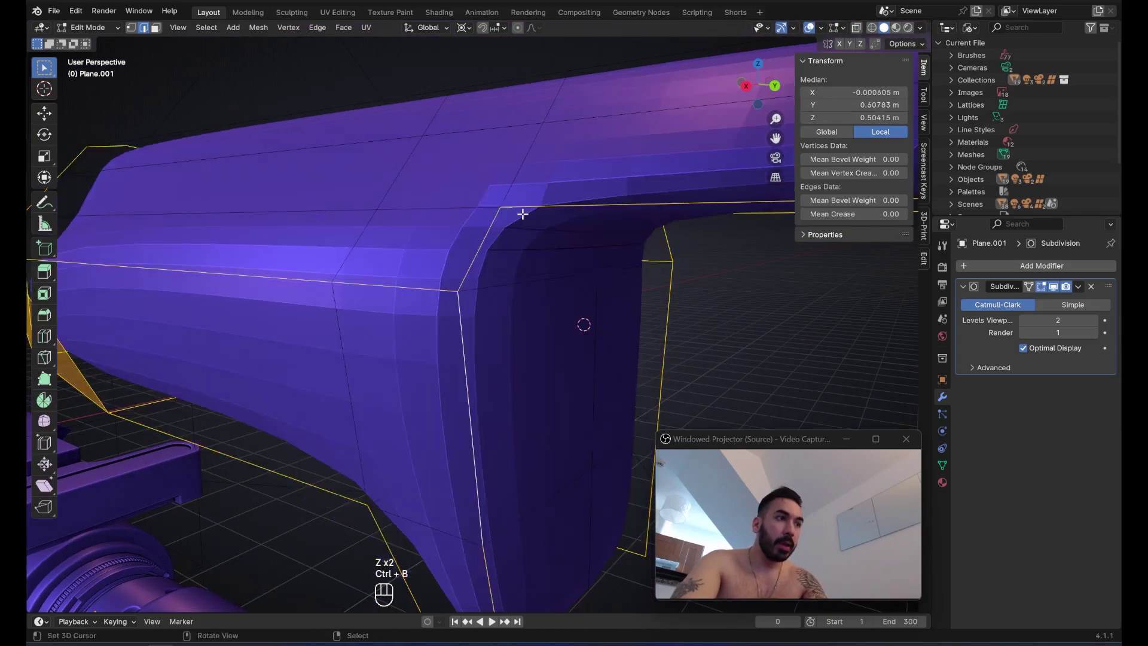
pyautogui.scroll(-2, 523, 217)
pyautogui.hotkey('ctrl', 'b')
pyautogui.click(524, 280)
pyautogui.hotkey('ctrl', 'z')
pyautogui.scroll(-2, 521, 335)
pyautogui.moveTo(518, 378); pyautogui.dragTo(524, 354, button='middle')
pyautogui.scroll(2, 525, 355)
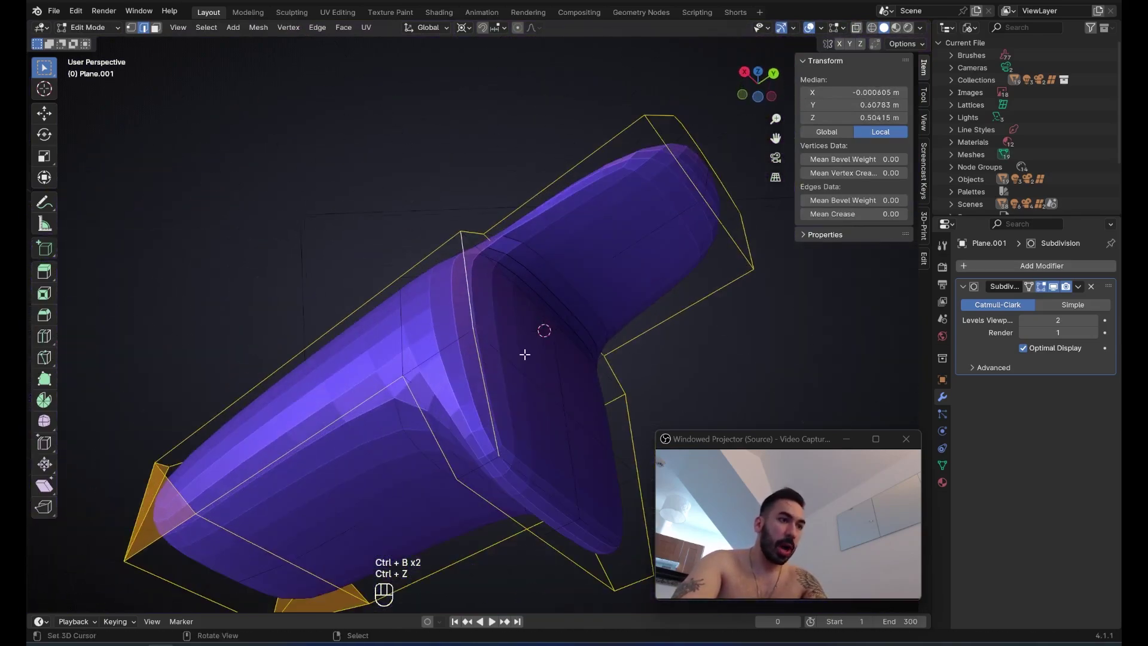
# - Try a bevel of about 0.0049 m with 2 segments on the selected edges and undo it
pyautogui.moveTo(540, 473); pyautogui.dragTo(580, 382, button='middle')
pyautogui.scroll(-4, 543, 343)
pyautogui.moveTo(397, 351); pyautogui.dragTo(513, 335, button='middle')
pyautogui.hotkey('ctrl', 'b')
pyautogui.hotkey('ctrl', 'z')
pyautogui.hotkey('ctrl', 'b')
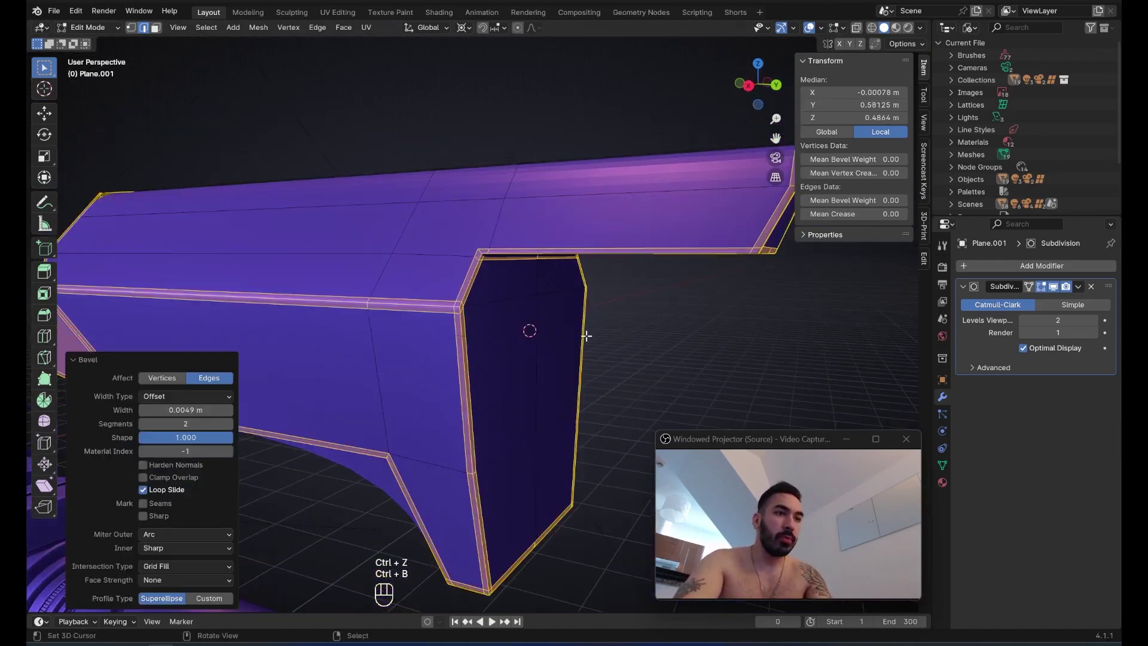
pyautogui.moveTo(586, 336)
pyautogui.mouseDown(button='middle')
pyautogui.moveTo(417, 323)
pyautogui.moveTo(439, 335)
pyautogui.moveTo(561, 317)
pyautogui.moveTo(580, 333)
pyautogui.mouseUp(button='middle')
pyautogui.hotkey('ctrl', 'z')
# - Try another bevel on the selected edges, check the shell's front end in Object Mode, and undo it
pyautogui.scroll(3, 548, 325)
pyautogui.hotkey('ctrl', 'b')
pyautogui.click(579, 333)
pyautogui.scroll(-4, 314, 374)
pyautogui.moveTo(315, 374); pyautogui.dragTo(474, 359, button='middle')
pyautogui.press('Tab')
pyautogui.press('Tab')
pyautogui.scroll(4, 486, 347)
pyautogui.hotkey('ctrl', 'z')
pyautogui.hotkey('ctrl', 'z')
pyautogui.hotkey('ctrl', 'z')
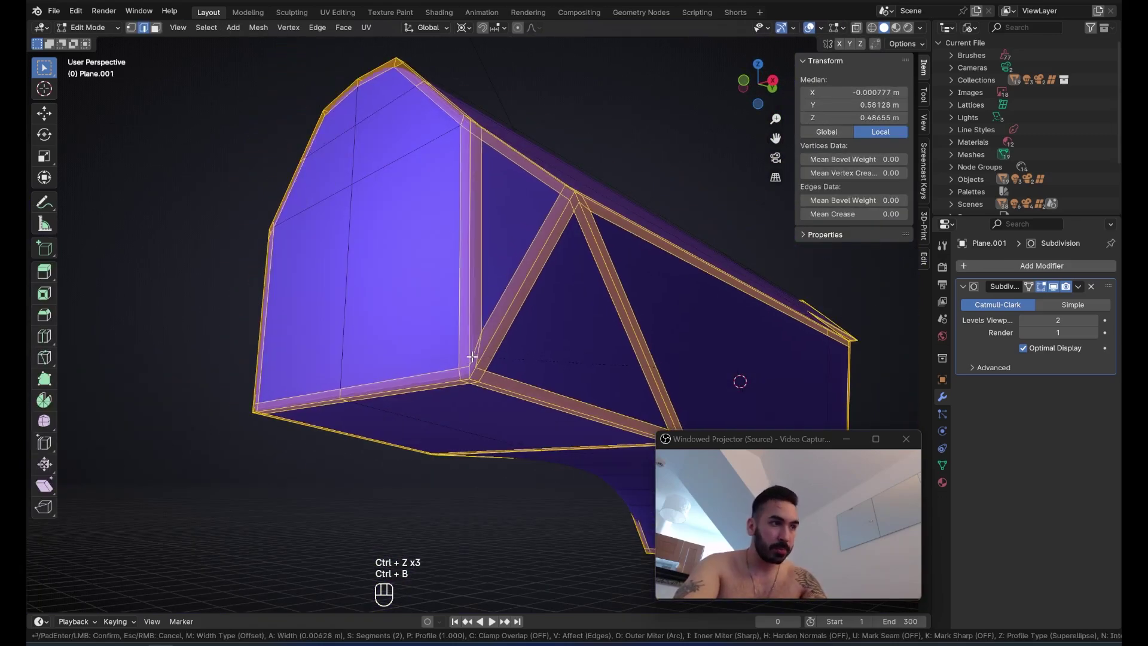
# - Try a bevel of about 0.00628 m with 2 segments, view the whole shell from the side, and undo it
pyautogui.click(472, 357)
pyautogui.moveTo(472, 357); pyautogui.dragTo(545, 386, button='middle')
pyautogui.press('z')
pyautogui.scroll(-7, 568, 322)
pyautogui.press('z')
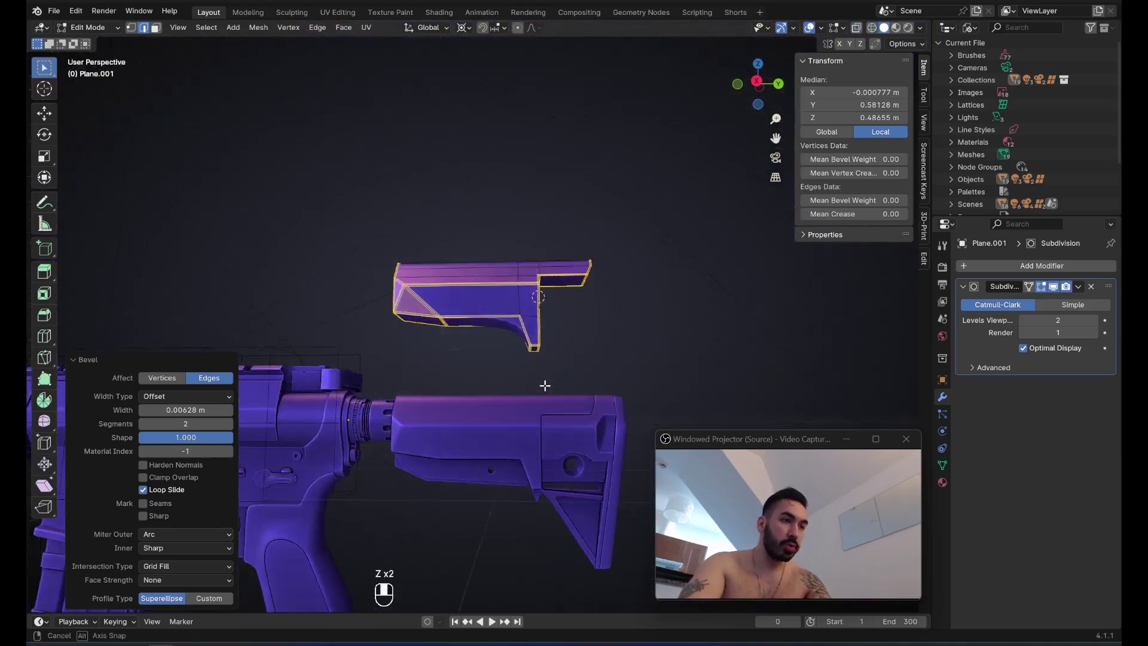
pyautogui.scroll(4, 562, 374)
pyautogui.hotkey('ctrl', 'z')
pyautogui.hotkey('ctrl', 'z')
# - Check the selection in wireframe from below and add the missing edges around the shell's downward rear section
pyautogui.moveTo(594, 357); pyautogui.dragTo(612, 310, button='middle')
pyautogui.press('z')
pyautogui.scroll(4, 658, 269)
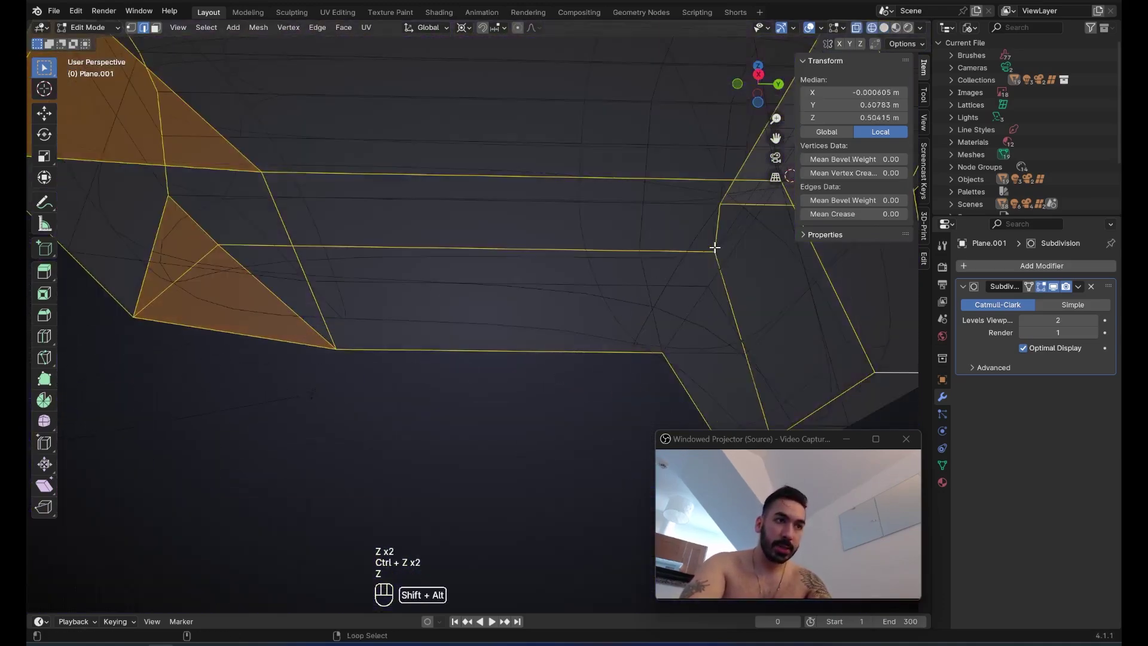
pyautogui.moveTo(693, 274); pyautogui.dragTo(681, 259, button='middle')
pyautogui.scroll(-2, 634, 254)
pyautogui.press('z')
pyautogui.moveTo(613, 229); pyautogui.dragTo(545, 269, button='middle')
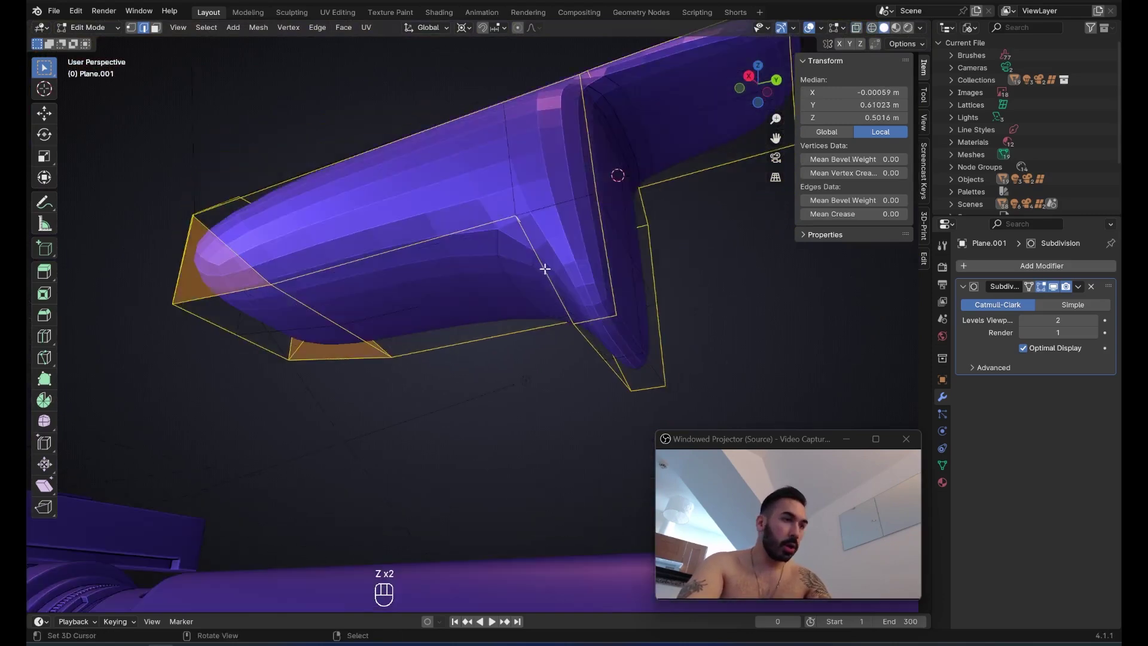
# - Bevel the selected edges by about 0.00954 m with 2 segments and compare the outer miter options
pyautogui.moveTo(626, 335); pyautogui.dragTo(628, 346, button='middle')
pyautogui.hotkey('ctrl', 'b')
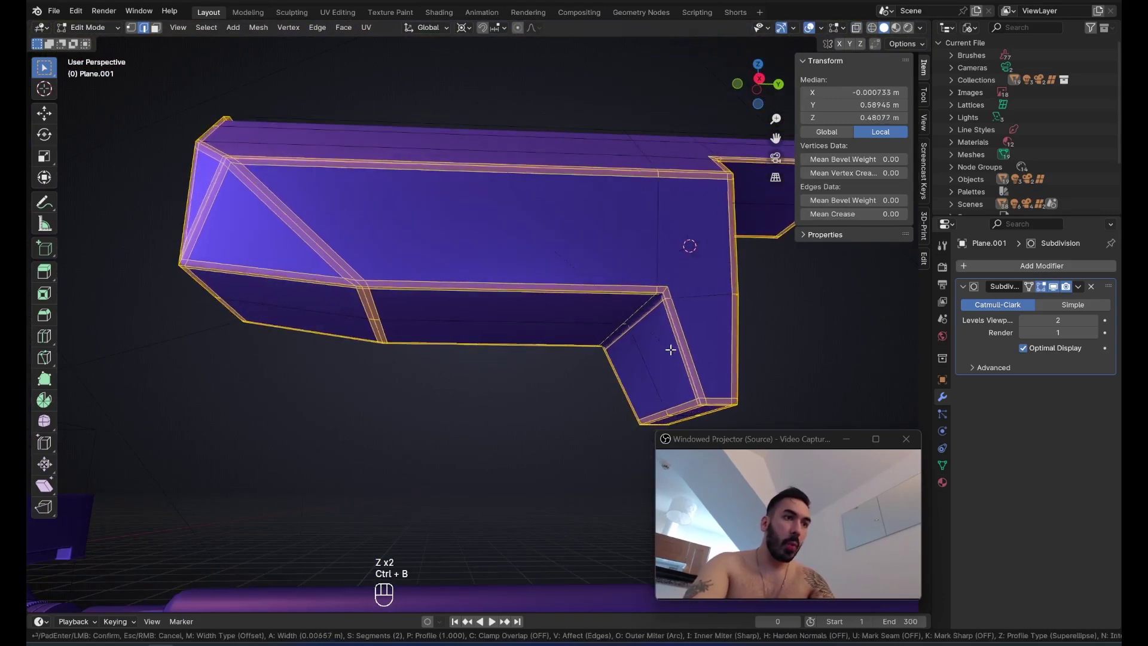
pyautogui.click(697, 383)
pyautogui.click(150, 533)
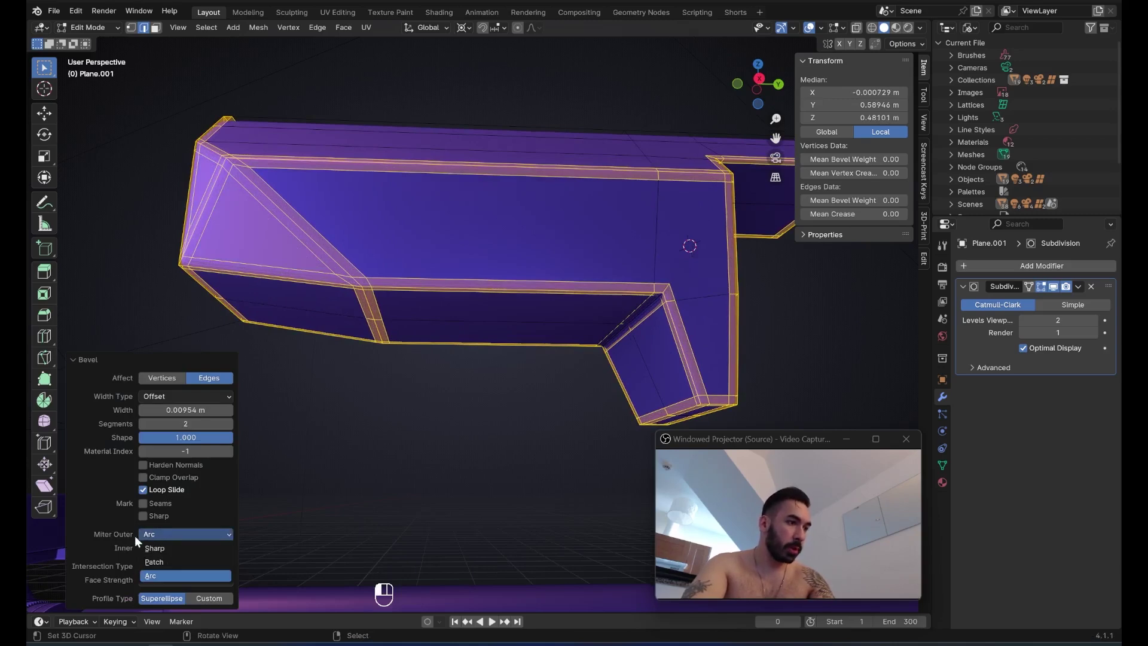
pyautogui.click(168, 547)
pyautogui.click(169, 535)
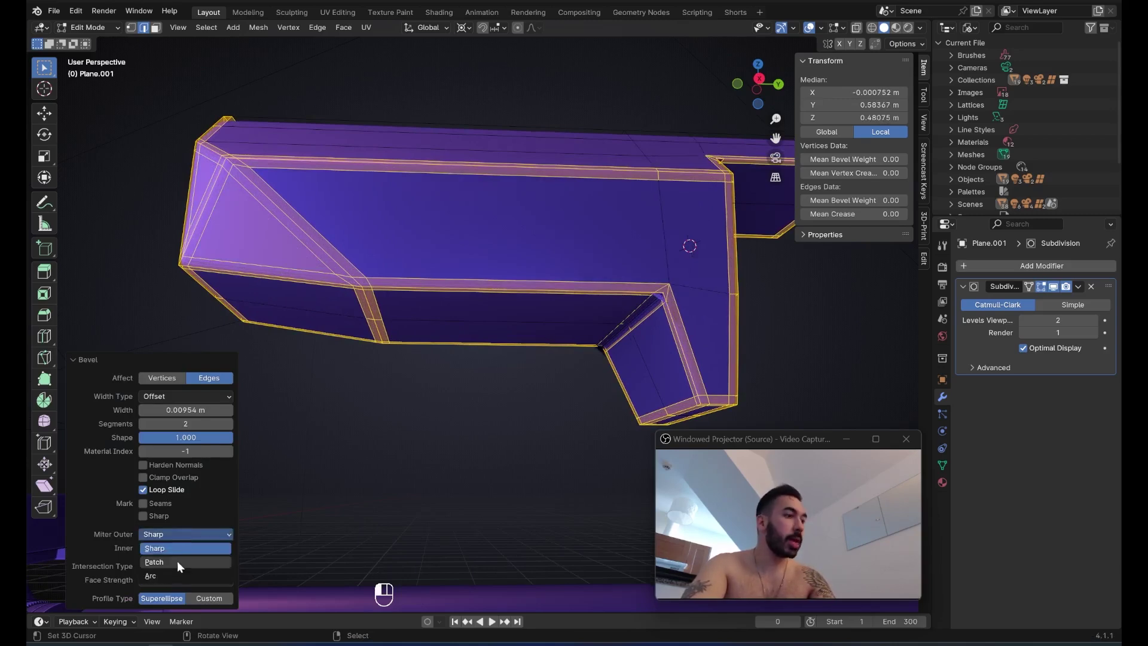
# - On both sides, connect the underside's inner corner vertex to the rear face's upper corner vertex with a diagonal edge
pyautogui.keyDown('shift'); pyautogui.moveTo(668, 303); pyautogui.dragTo(539, 434, button='middle'); pyautogui.keyUp('shift')
pyautogui.scroll(3, 538, 434)
pyautogui.press('1')
pyautogui.rightClick(506, 422)
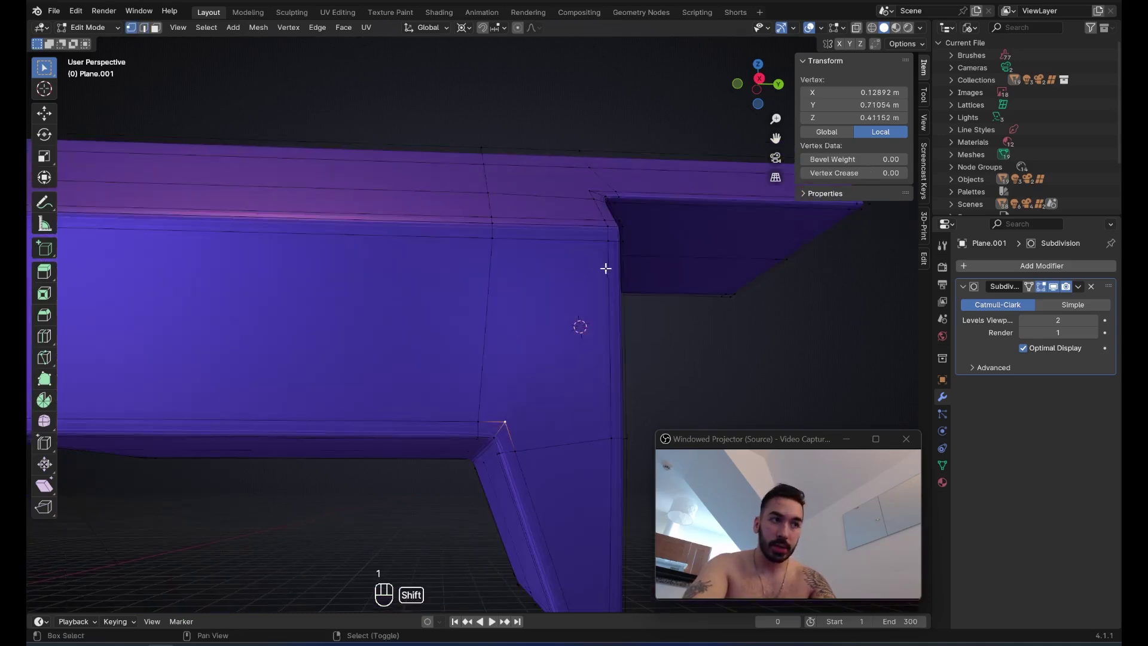
pyautogui.moveTo(433, 250); pyautogui.dragTo(434, 473, button='middle')
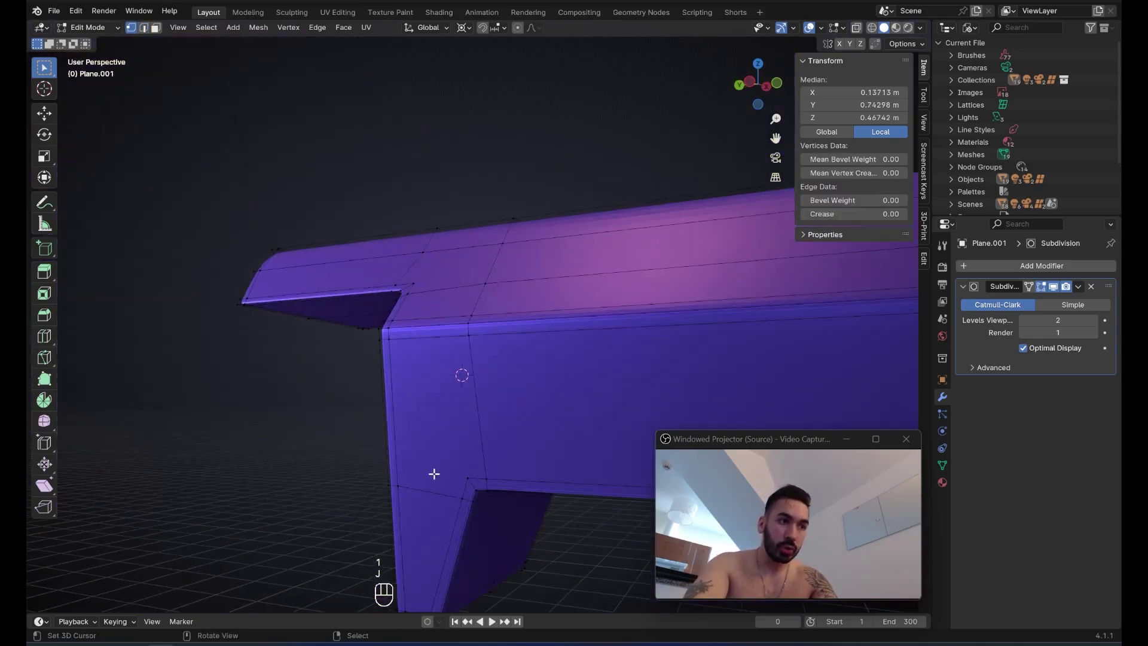
pyautogui.moveTo(401, 351); pyautogui.dragTo(431, 312, button='middle')
pyautogui.press('j')
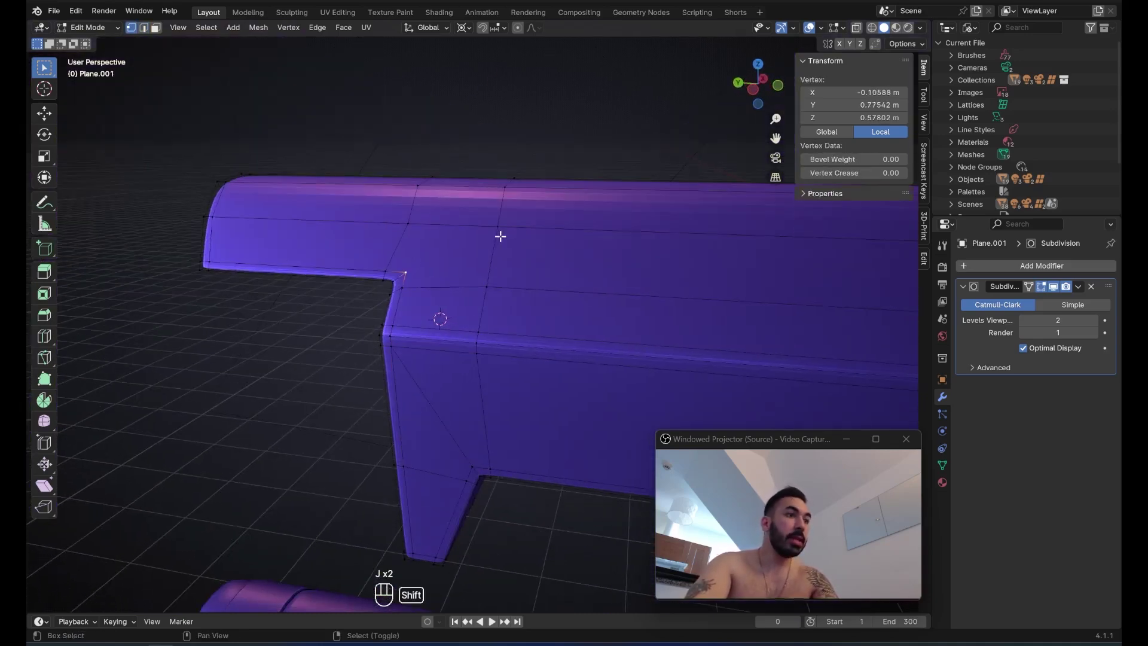
# - On both sides, connect the rear notch's corner vertex to the grid vertex diagonally above it on the shell's upper surface
pyautogui.keyDown('shift'); pyautogui.rightClick(499, 228); pyautogui.keyUp('shift')
pyautogui.moveTo(463, 254); pyautogui.dragTo(334, 233, button='middle')
pyautogui.press('j')
pyautogui.scroll(-2, 404, 286)
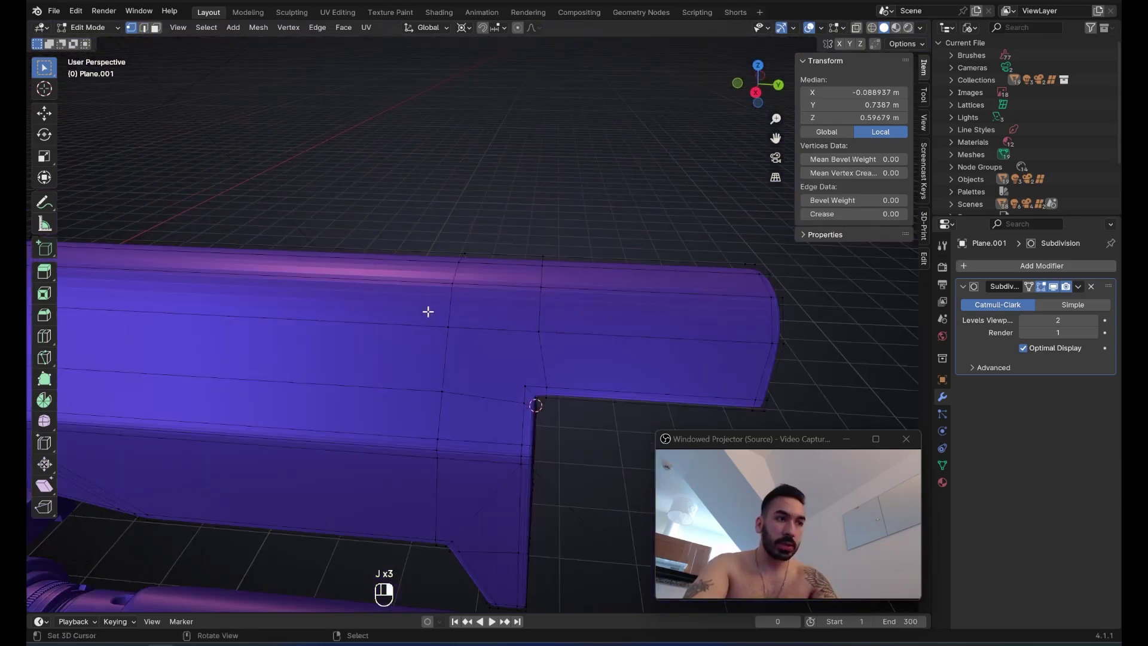
pyautogui.press('j')
# - In face select mode, select the beveled face loop around the rear notch to check its flow
pyautogui.moveTo(496, 382); pyautogui.dragTo(420, 295, button='middle')
pyautogui.scroll(2, 420, 295)
pyautogui.press('2')
pyautogui.press('3')
pyautogui.keyDown('alt'); pyautogui.rightClick(357, 237); pyautogui.keyUp('alt')
pyautogui.scroll(-3, 368, 252)
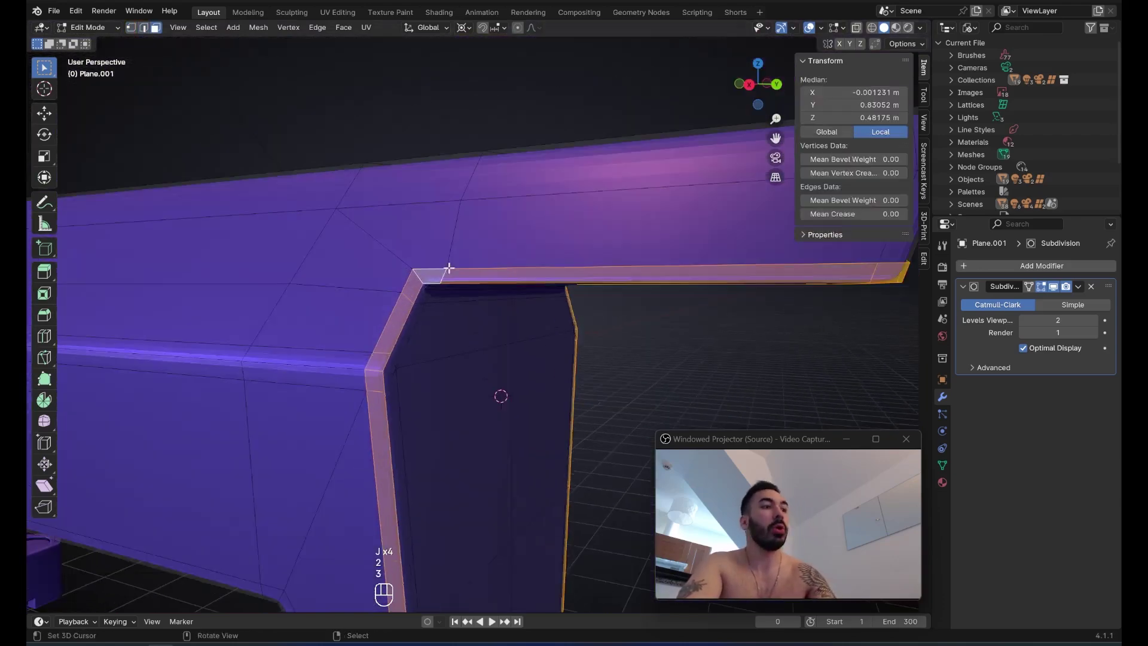
# - Select the single small bevel face at the rear notch's corner and examine the surrounding topology
pyautogui.scroll(2, 377, 280)
pyautogui.press('1')
pyautogui.scroll(-2, 387, 271)
pyautogui.press('3')
pyautogui.press('a')
pyautogui.scroll(1, 426, 282)
pyautogui.press('3')
pyautogui.keyDown('alt'); pyautogui.click(387, 257); pyautogui.keyUp('alt')
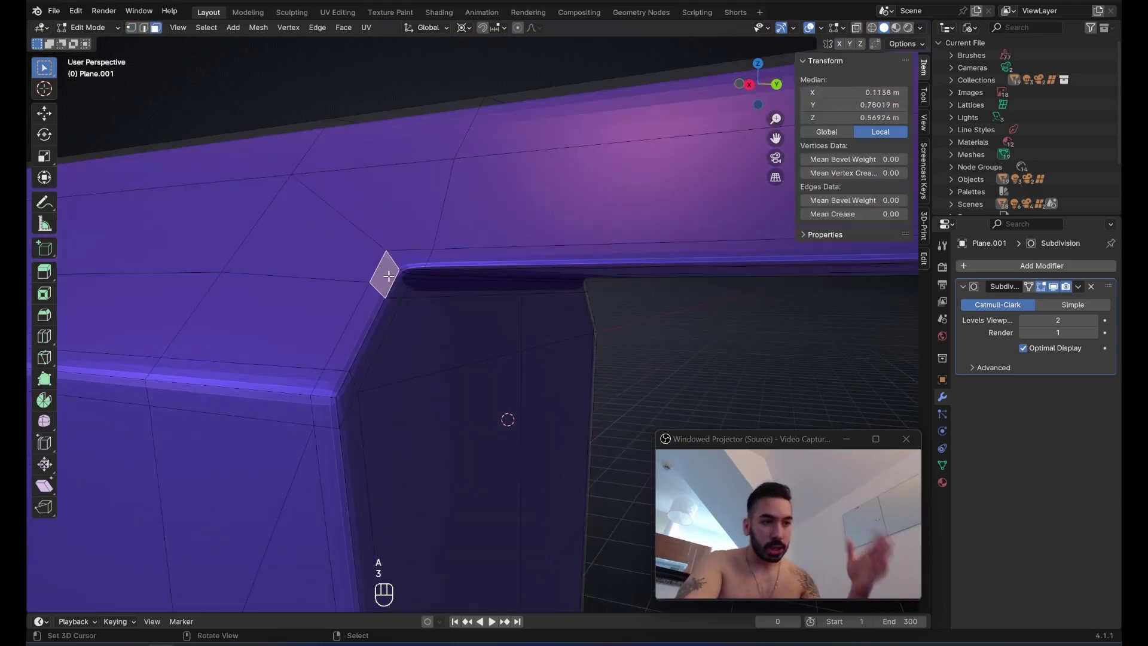
pyautogui.moveTo(389, 276); pyautogui.dragTo(515, 312, button='middle')
pyautogui.scroll(-4, 459, 293)
pyautogui.scroll(4, 443, 308)
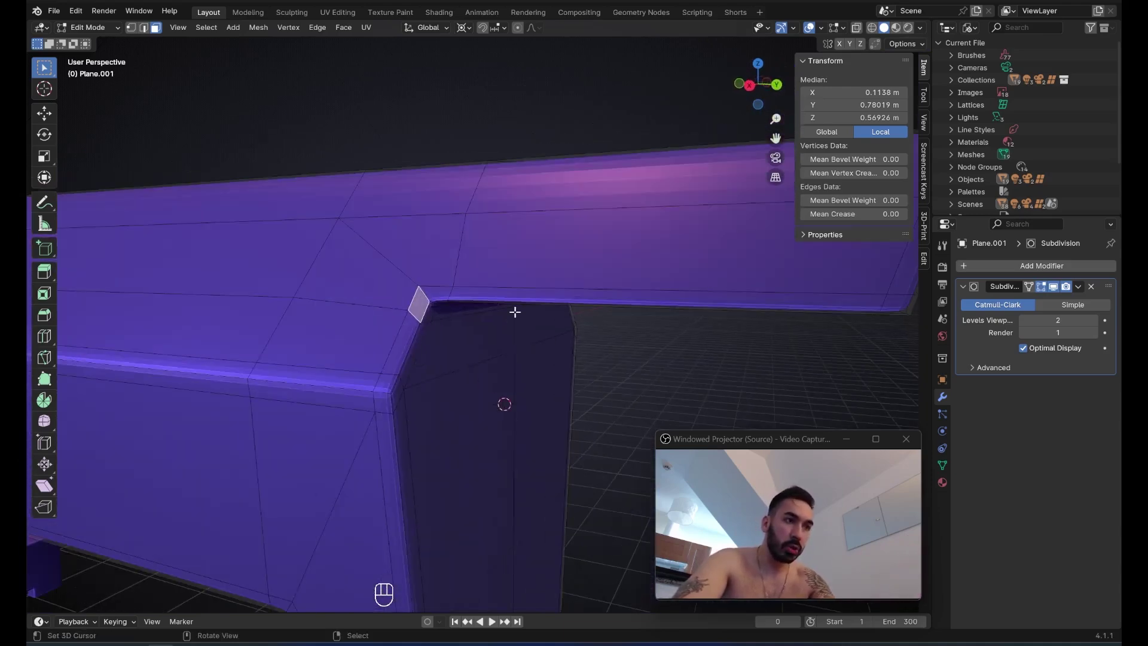
# - Return to Object Mode and examine the sharpened shell from all sides alongside the rifle
pyautogui.scroll(-6, 446, 298)
pyautogui.press('Tab')
pyautogui.moveTo(371, 314); pyautogui.dragTo(418, 302, button='middle')
pyautogui.press('Tab')
pyautogui.scroll(5, 333, 328)
pyautogui.moveTo(333, 328); pyautogui.dragTo(526, 374, button='middle')
pyautogui.press('Tab')
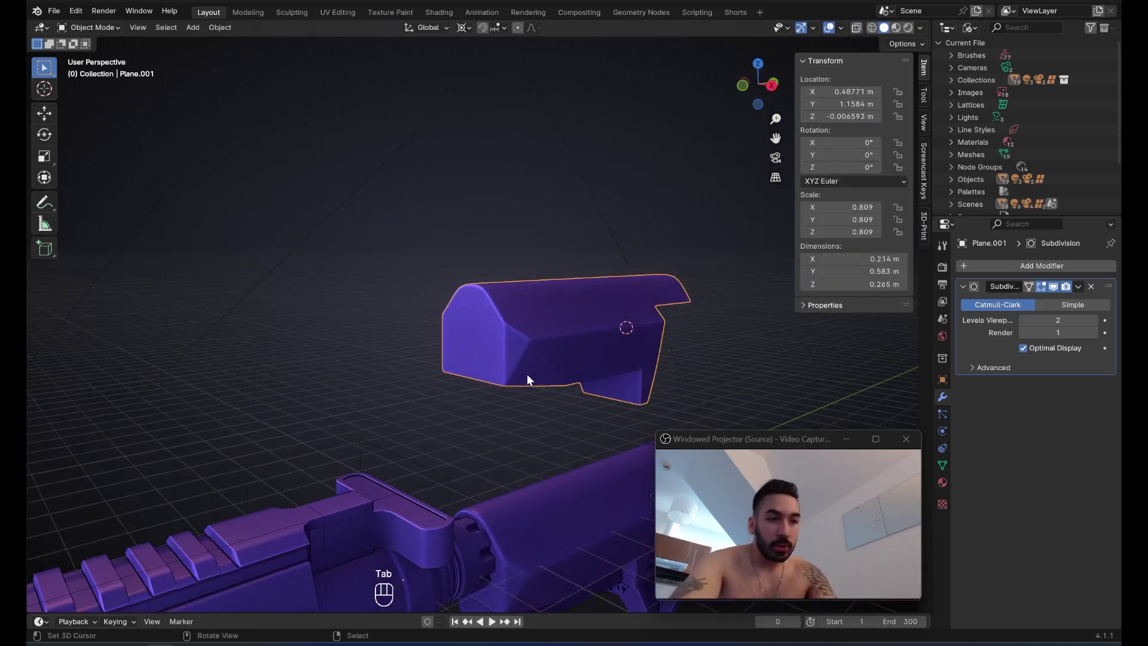
pyautogui.moveTo(662, 358); pyautogui.dragTo(495, 331, button='middle')
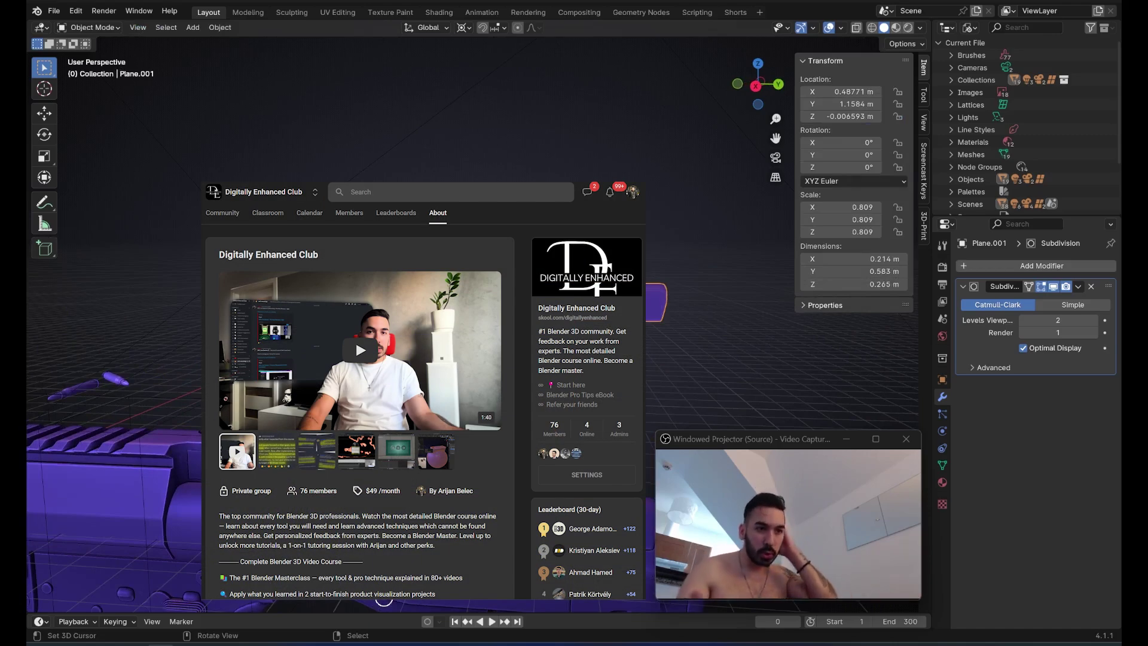
pyautogui.moveTo(366, 311)
pyautogui.mouseDown(button='middle')
pyautogui.moveTo(383, 308)
pyautogui.moveTo(355, 320)
pyautogui.mouseUp(button='middle')
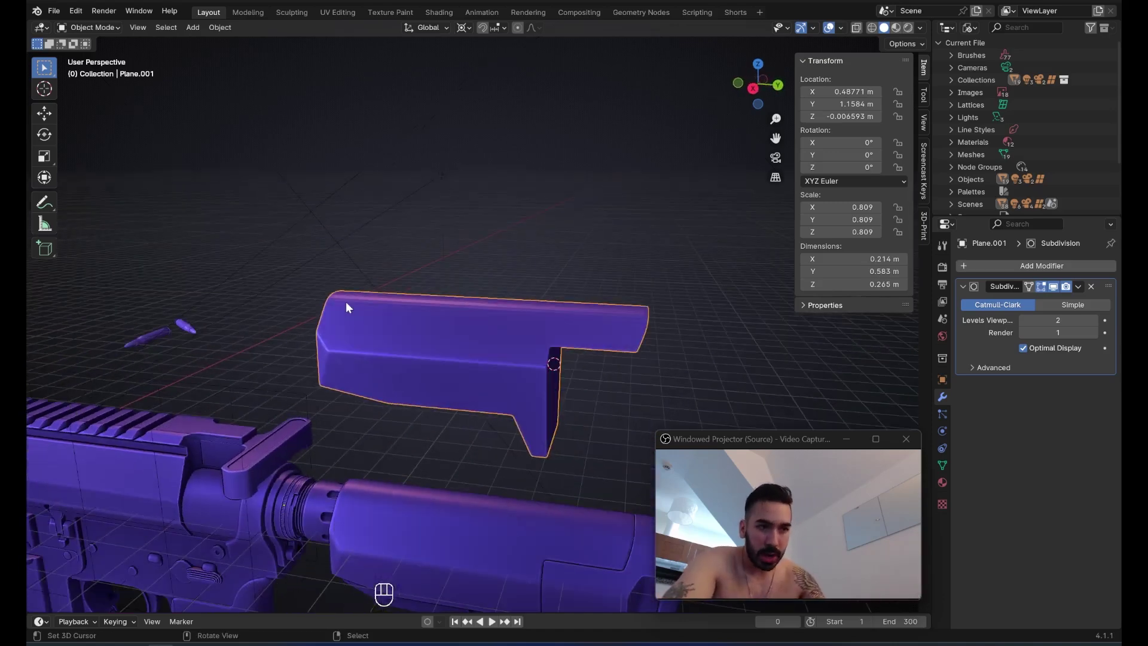
pyautogui.moveTo(210, 248); pyautogui.dragTo(289, 315, button='middle')
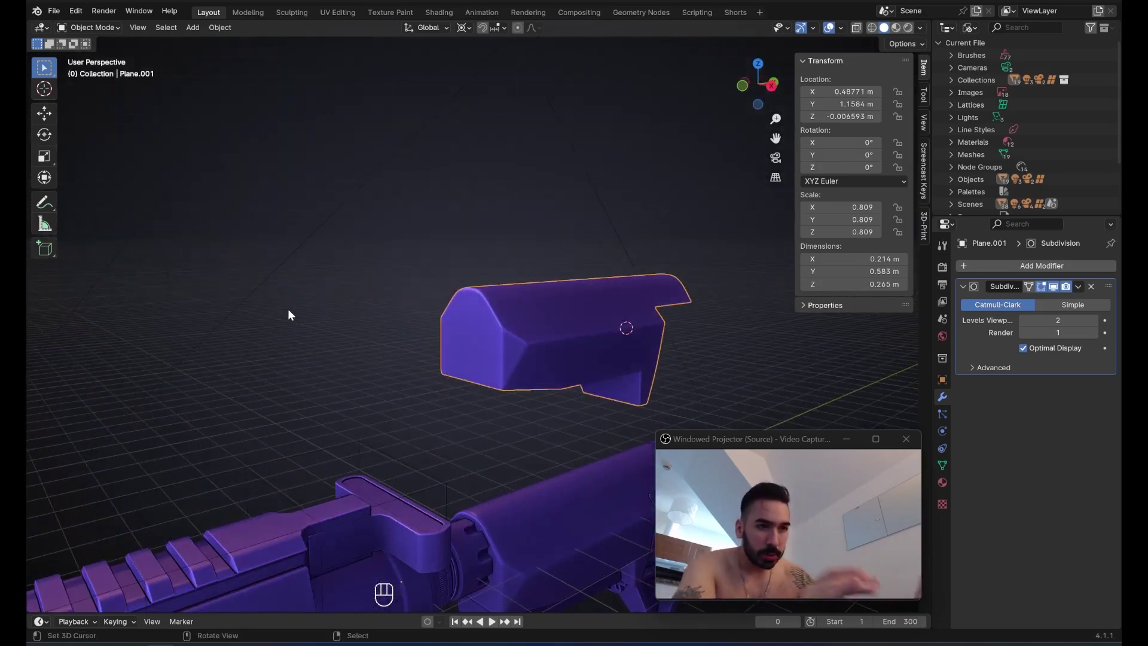
pyautogui.moveTo(288, 309); pyautogui.dragTo(417, 260, button='middle')
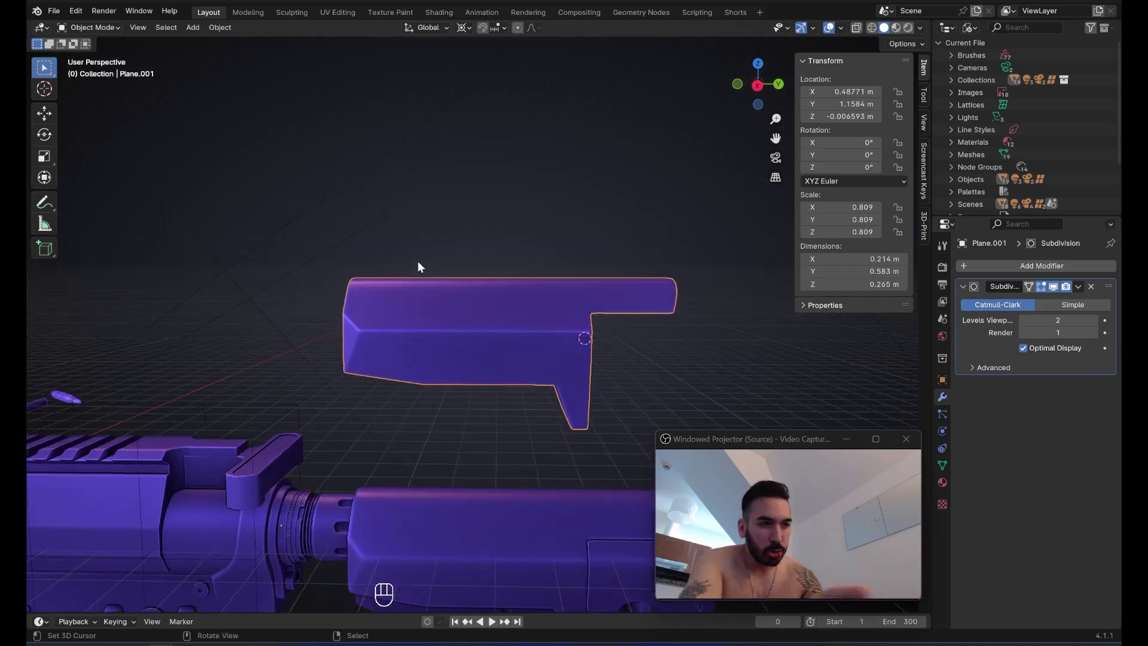
pyautogui.moveTo(432, 338); pyautogui.dragTo(591, 383, button='middle')
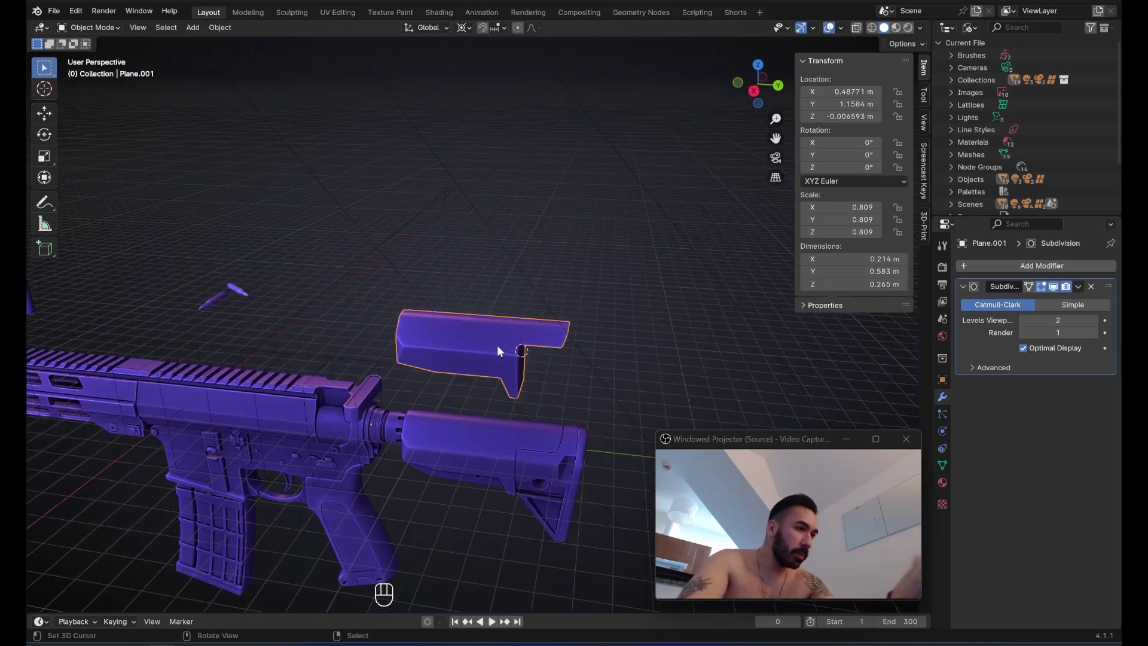
pyautogui.moveTo(522, 357)
pyautogui.mouseDown(button='middle')
pyautogui.moveTo(536, 350)
pyautogui.moveTo(508, 350)
pyautogui.mouseUp(button='middle')
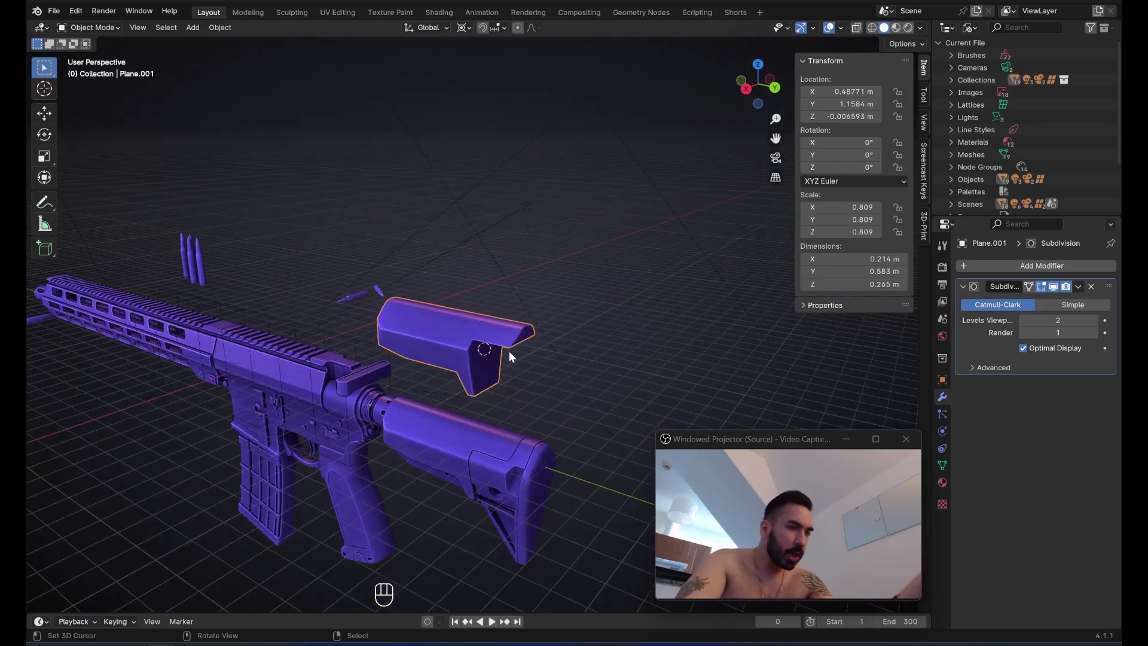